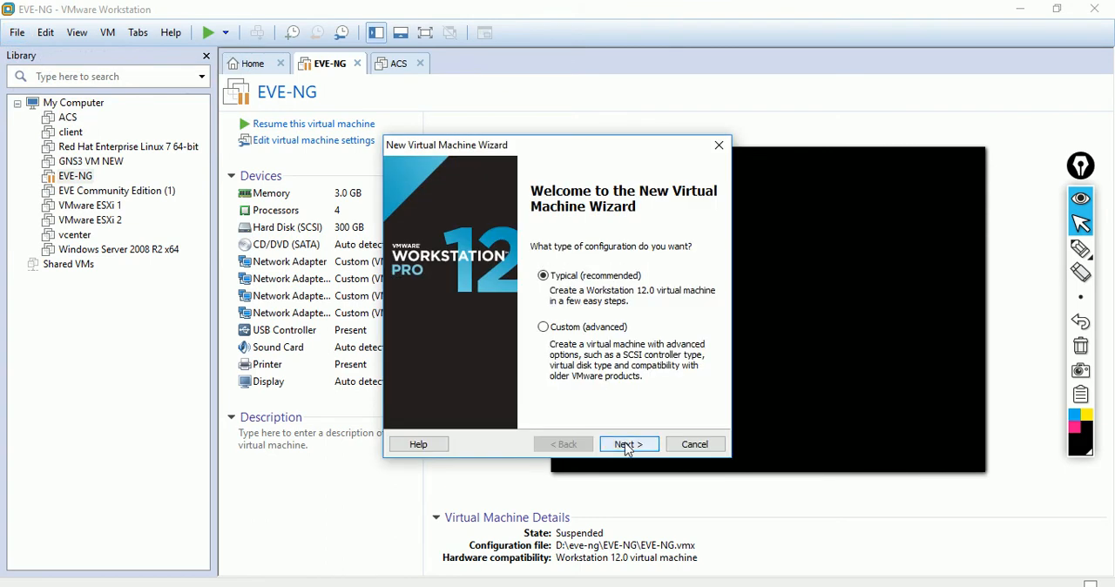
Step: Choose a typical configuration, installing the operating system later, with Linux Red Hat Enterprise Linux 7 64-bit as the guest
{"action": "left_click", "coordinate": [628, 446]}
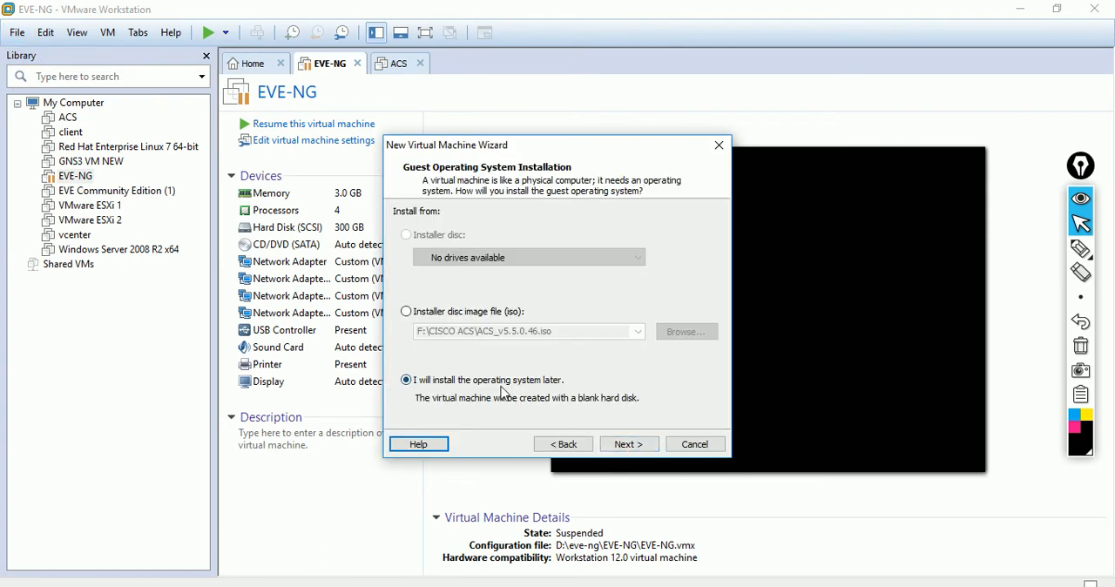
{"action": "left_click", "coordinate": [633, 447]}
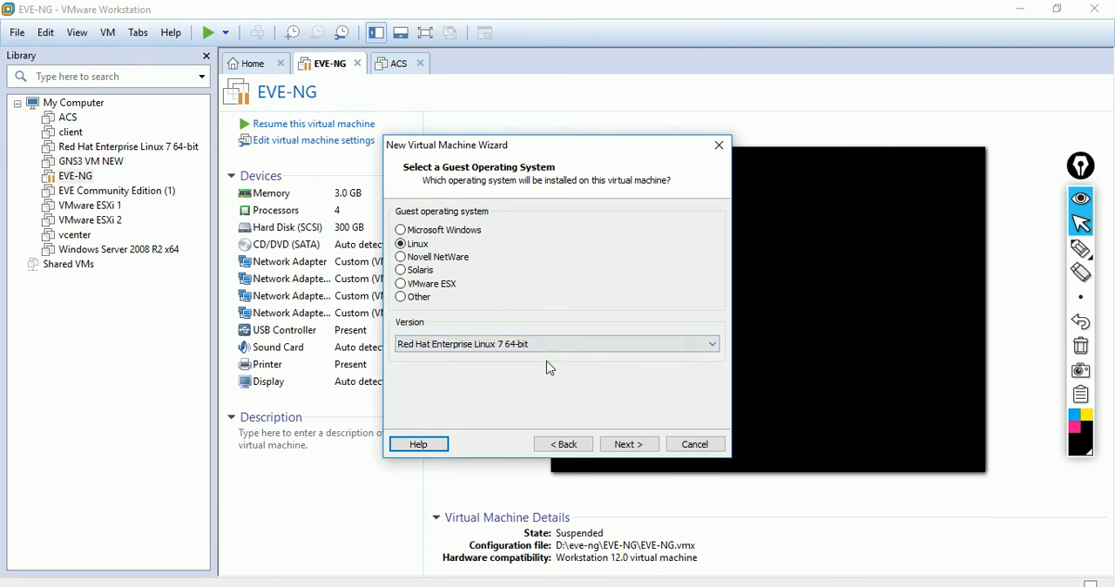
{"action": "left_click", "coordinate": [629, 446]}
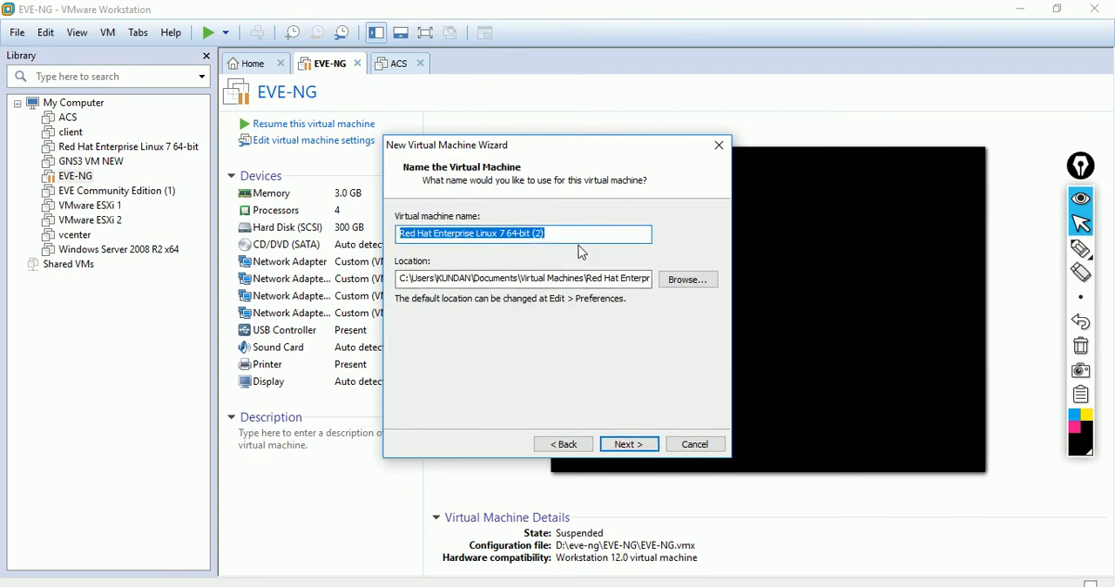
Step: Name the new virtual machine ACS DEMO
{"action": "key", "text": "BackSpace"}
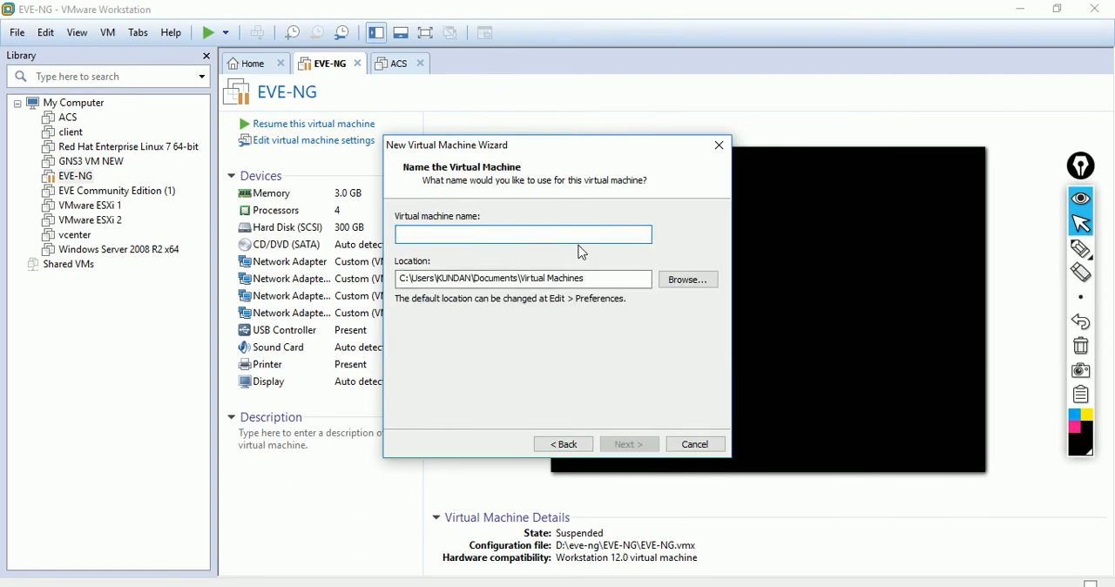
{"action": "type", "text": "ACS DEMO"}
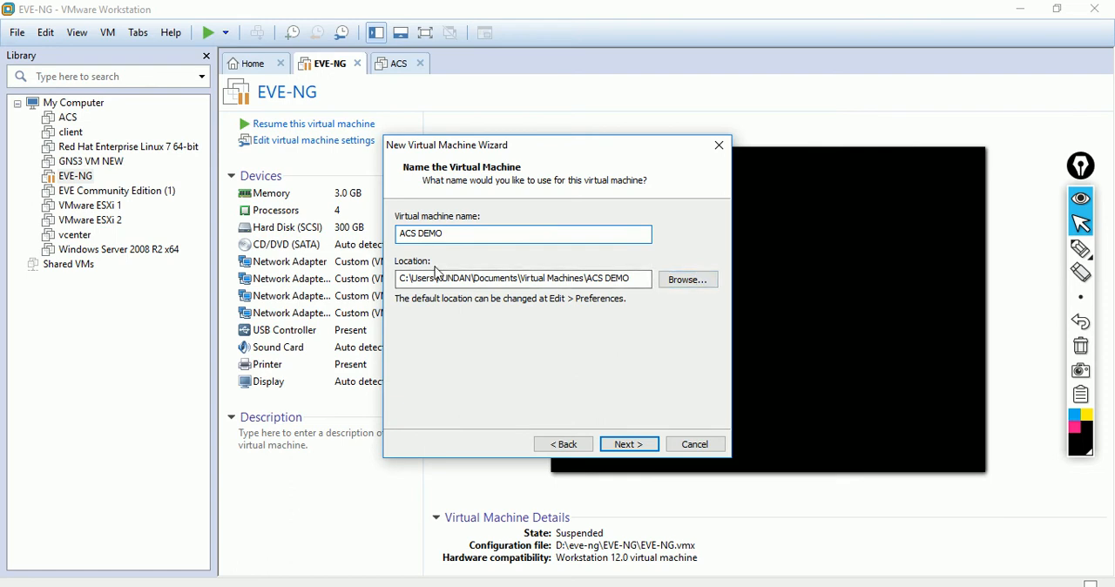
Step: Create a folder named ACS DEMO on New Volume (E:) and use it as the virtual machine's location
{"action": "left_click", "coordinate": [683, 280]}
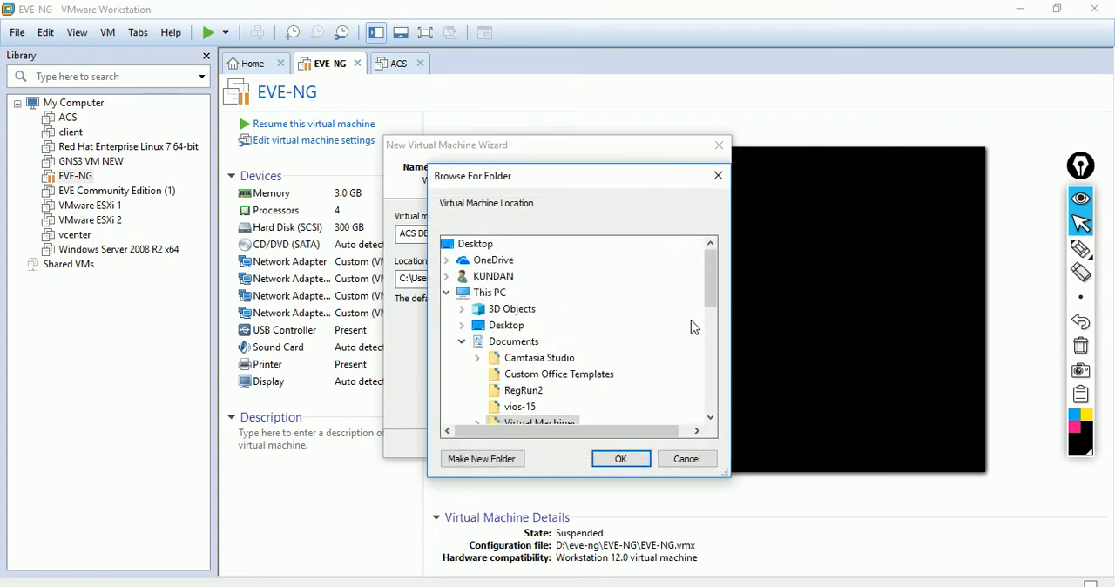
{"action": "left_click_drag", "start_coordinate": [711, 303], "coordinate": [711, 359]}
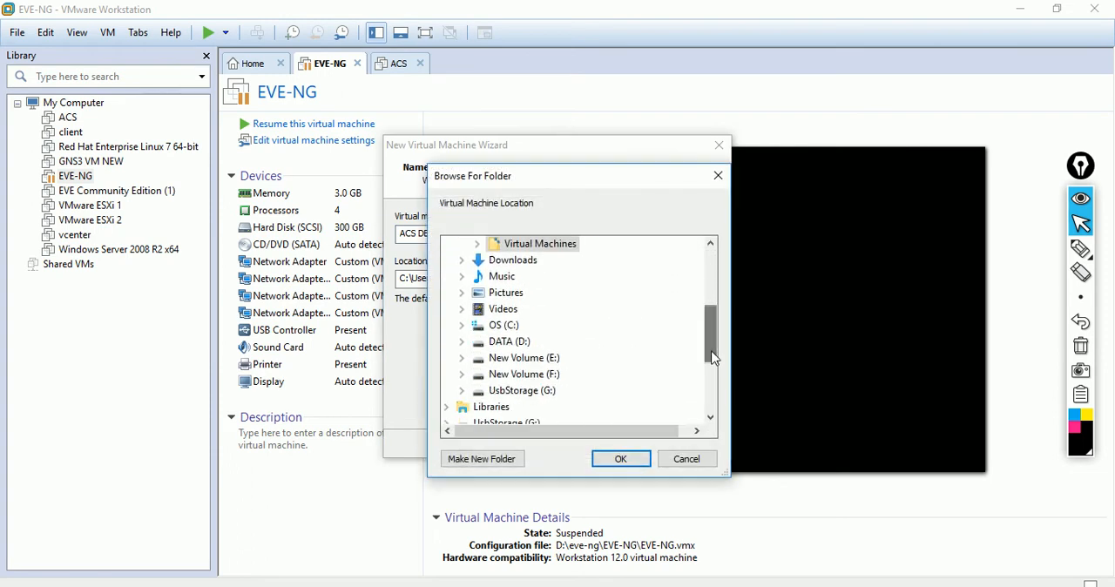
{"action": "left_click", "coordinate": [525, 359]}
{"action": "double_click", "coordinate": [526, 359]}
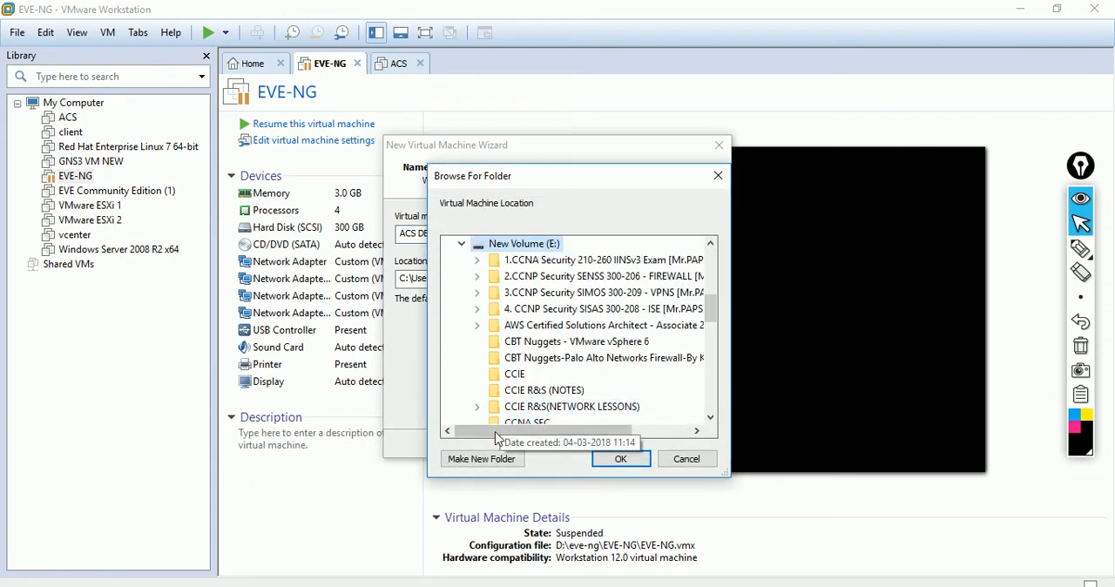
{"action": "left_click", "coordinate": [498, 459]}
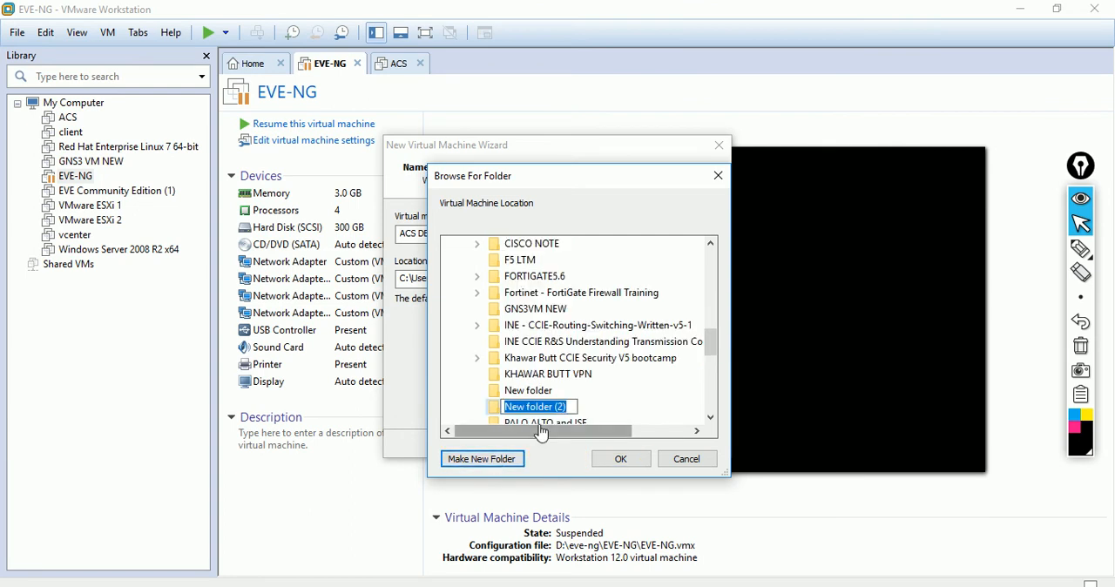
{"action": "type", "text": "ACS"}
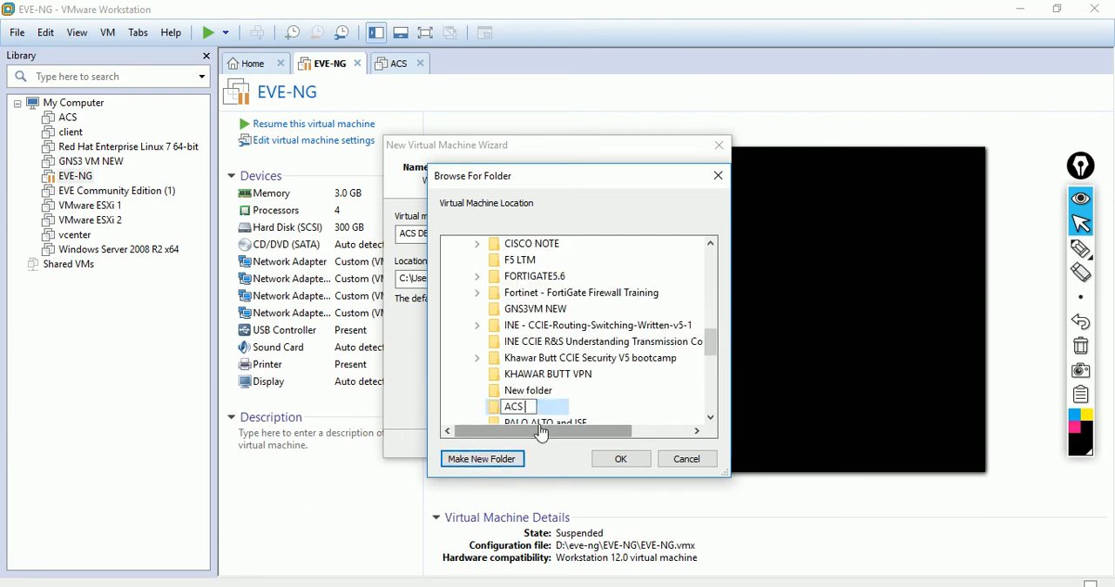
{"action": "type", "text": " DEMO"}
{"action": "left_click", "coordinate": [625, 462]}
{"action": "left_click", "coordinate": [622, 462]}
Step: Specify a 70 GB maximum disk size stored as a single file and finish creating the virtual machine
{"action": "left_click", "coordinate": [629, 448]}
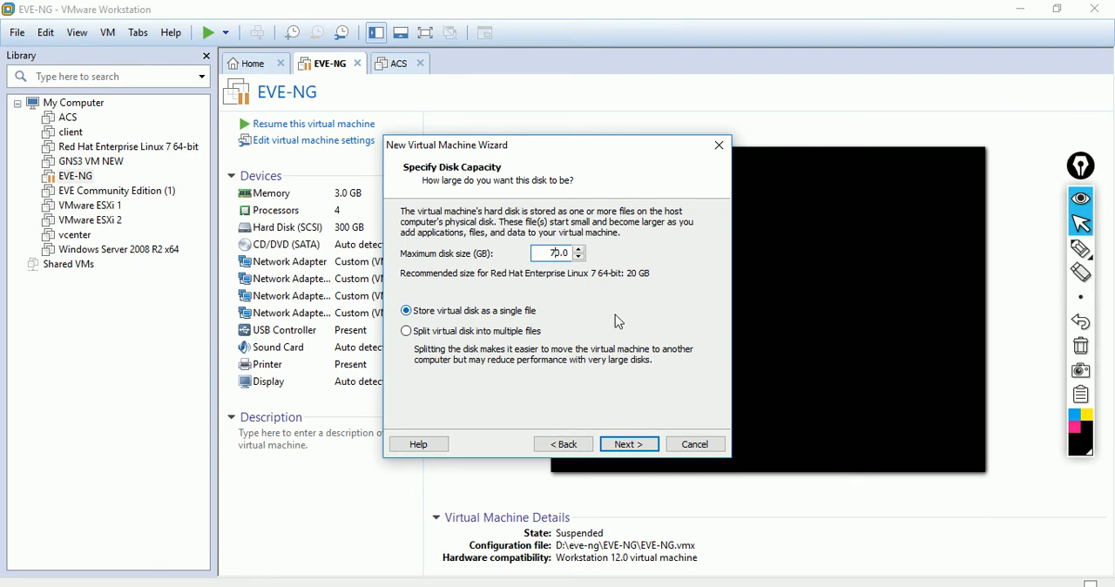
{"action": "left_click", "coordinate": [626, 447]}
{"action": "left_click", "coordinate": [626, 447]}
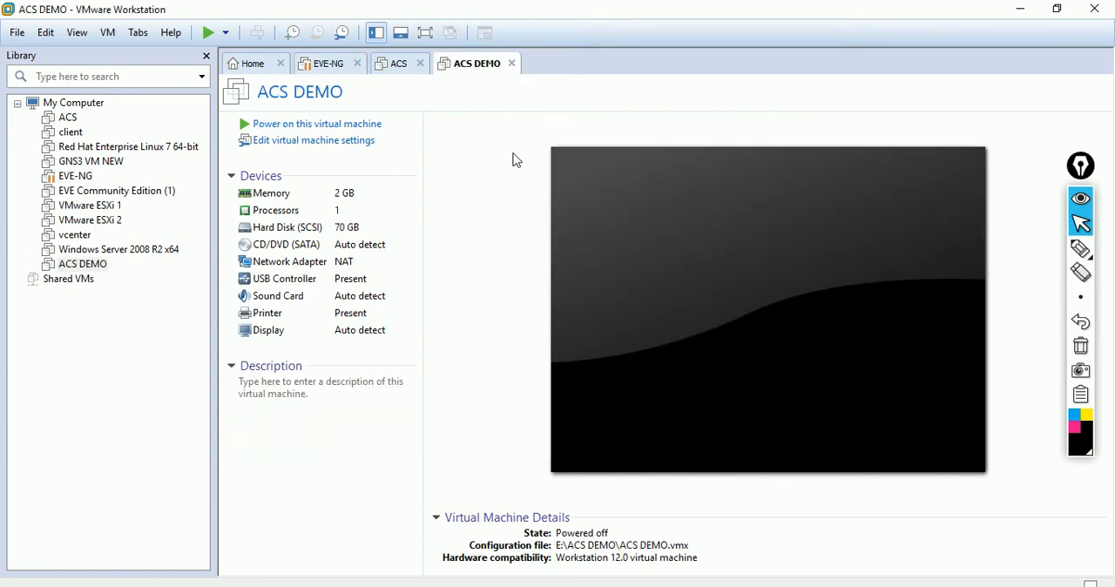
Step: Edit the ACS DEMO virtual machine's settings to allocate 3824 MB of memory
{"action": "left_click", "coordinate": [342, 147]}
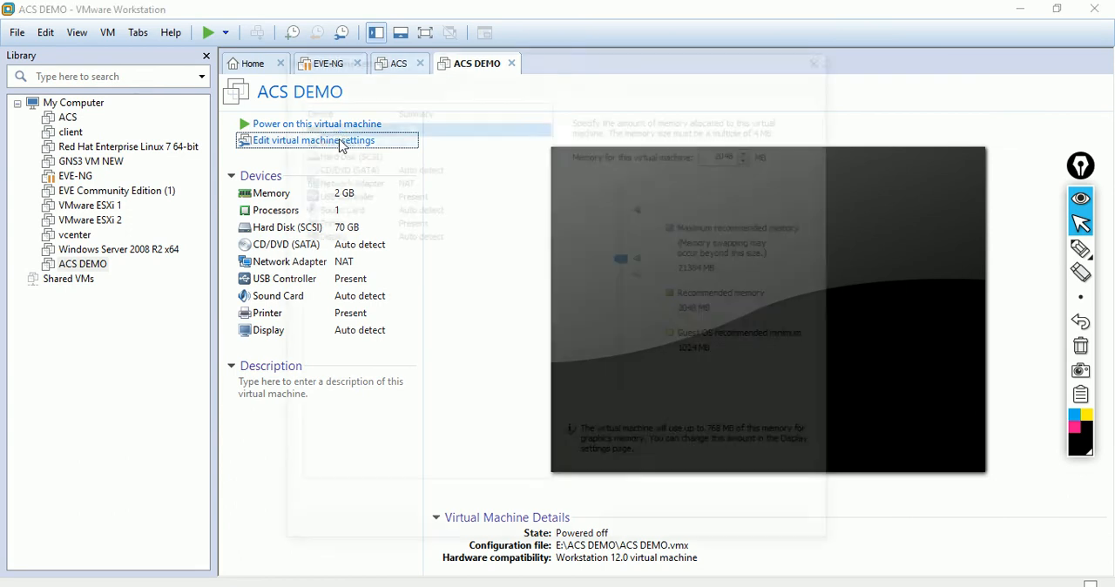
{"action": "left_click", "coordinate": [395, 141]}
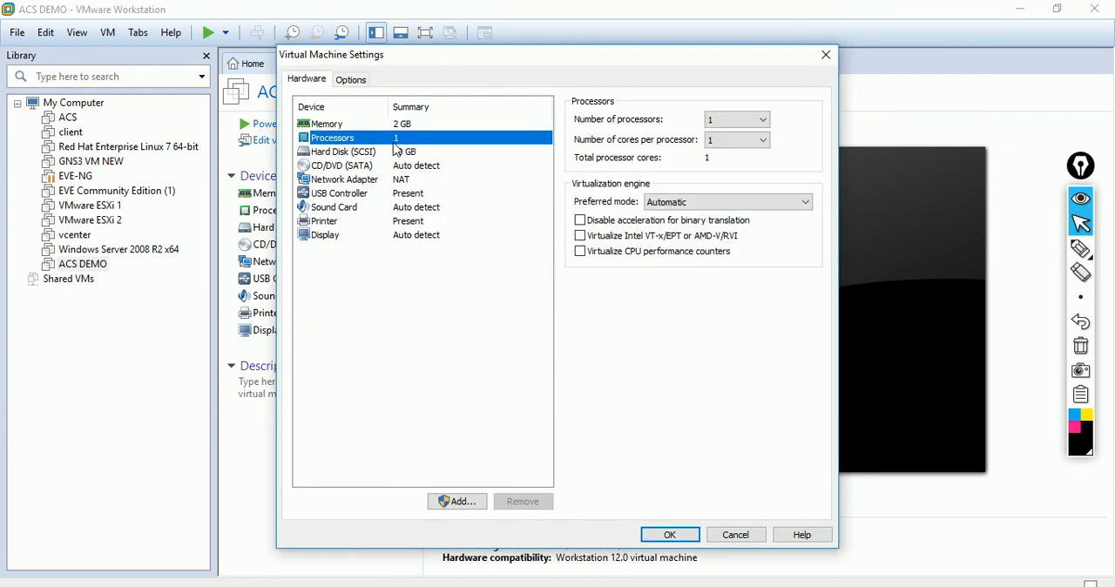
{"action": "left_click", "coordinate": [416, 127]}
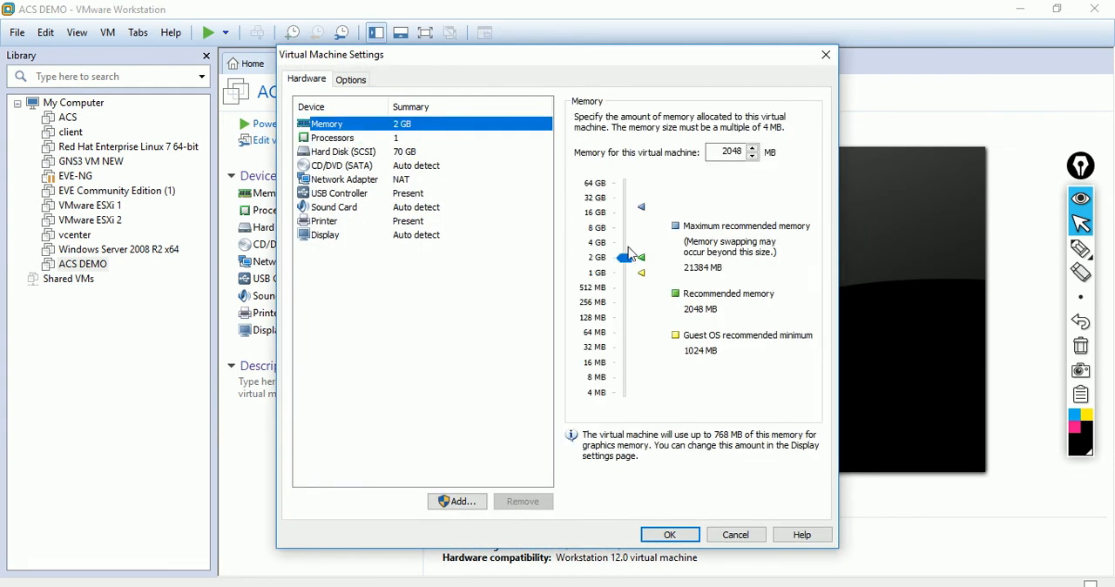
{"action": "left_click", "coordinate": [627, 259]}
{"action": "left_click_drag", "start_coordinate": [633, 266], "coordinate": [634, 254]}
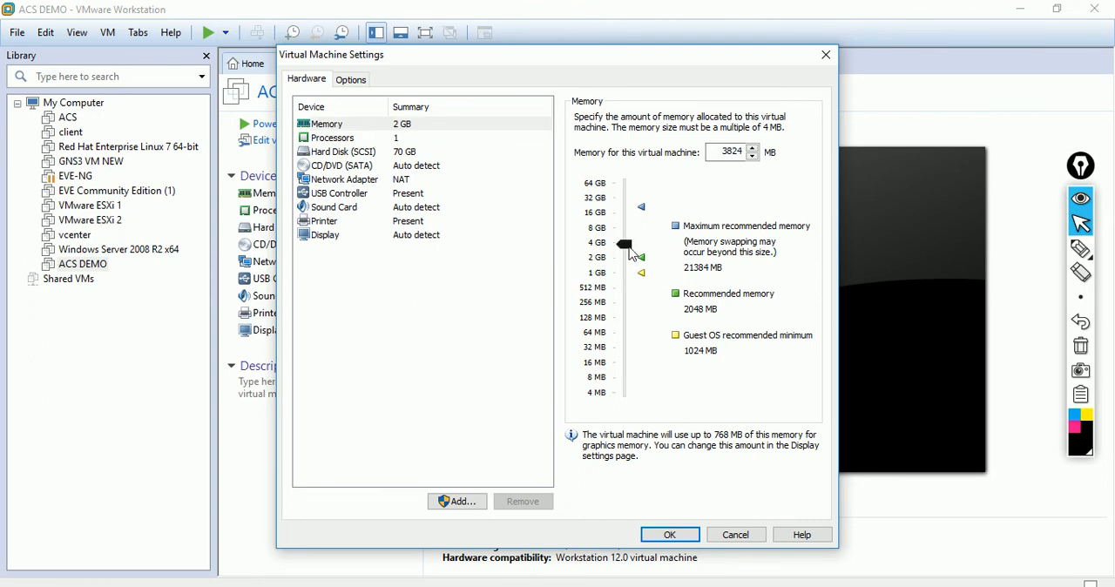
Step: Set the virtual machine's number of processors to 2
{"action": "left_click", "coordinate": [391, 139]}
{"action": "left_click", "coordinate": [736, 120]}
{"action": "left_click", "coordinate": [730, 146]}
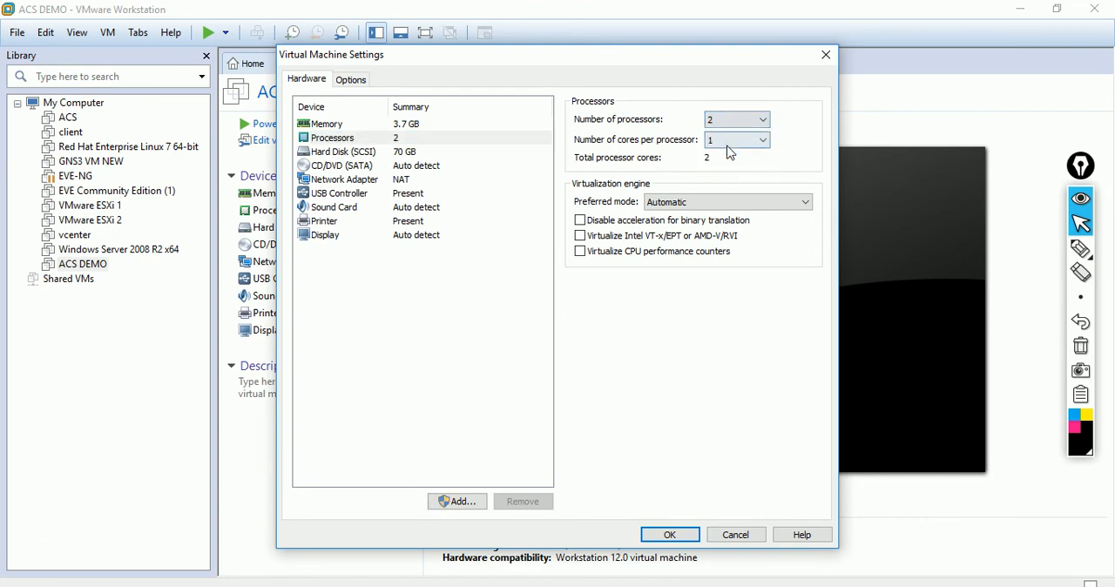
Step: Look through the custom virtual networks for the network adapter, select NAT again, and save the virtual machine settings
{"action": "left_click", "coordinate": [405, 182]}
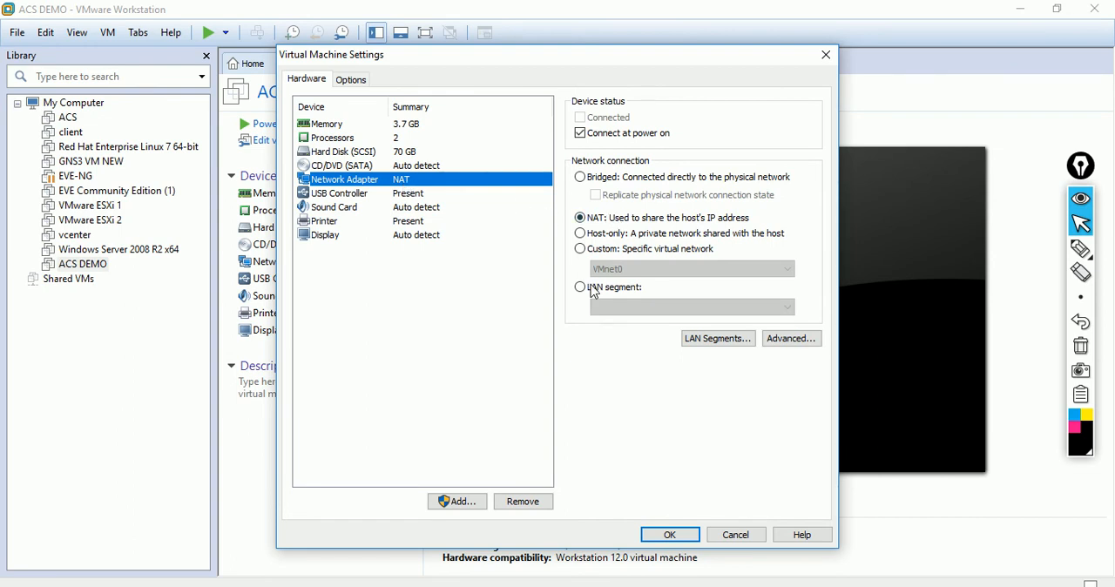
{"action": "left_click", "coordinate": [604, 251]}
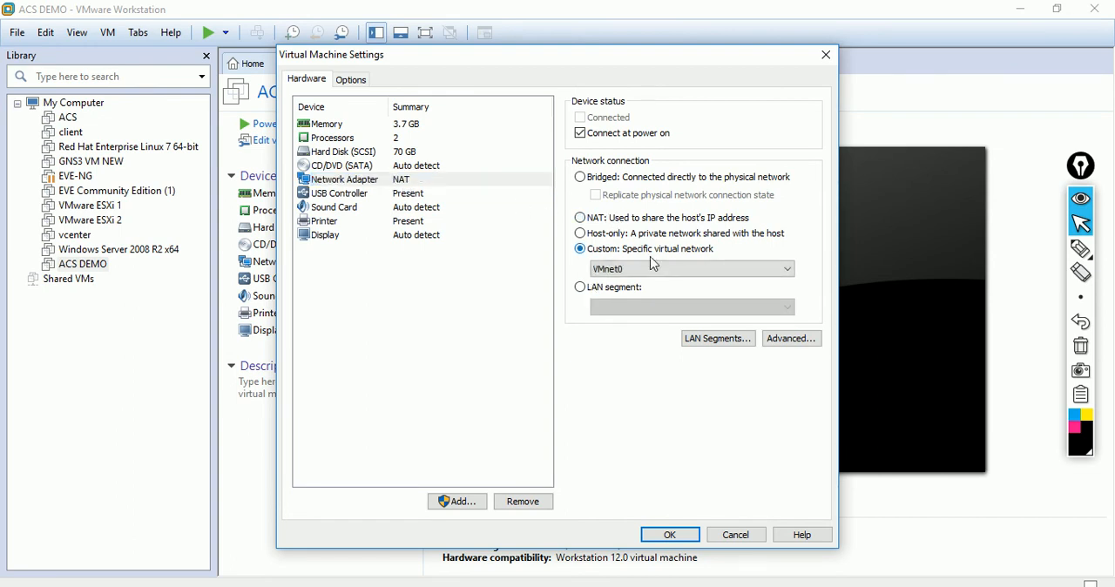
{"action": "left_click", "coordinate": [659, 268]}
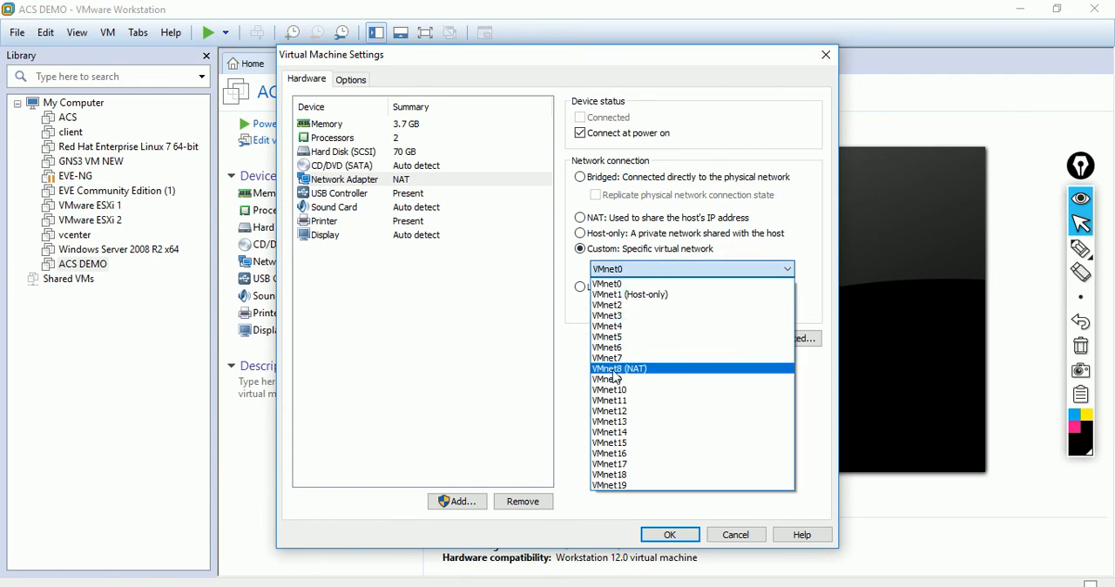
{"action": "left_click", "coordinate": [618, 225]}
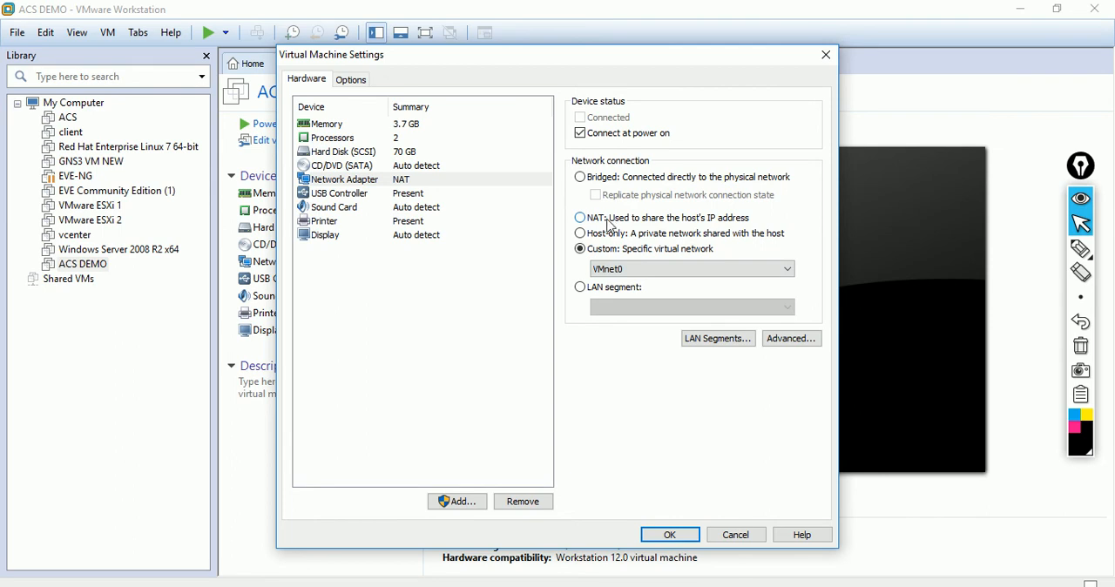
{"action": "left_click", "coordinate": [579, 218]}
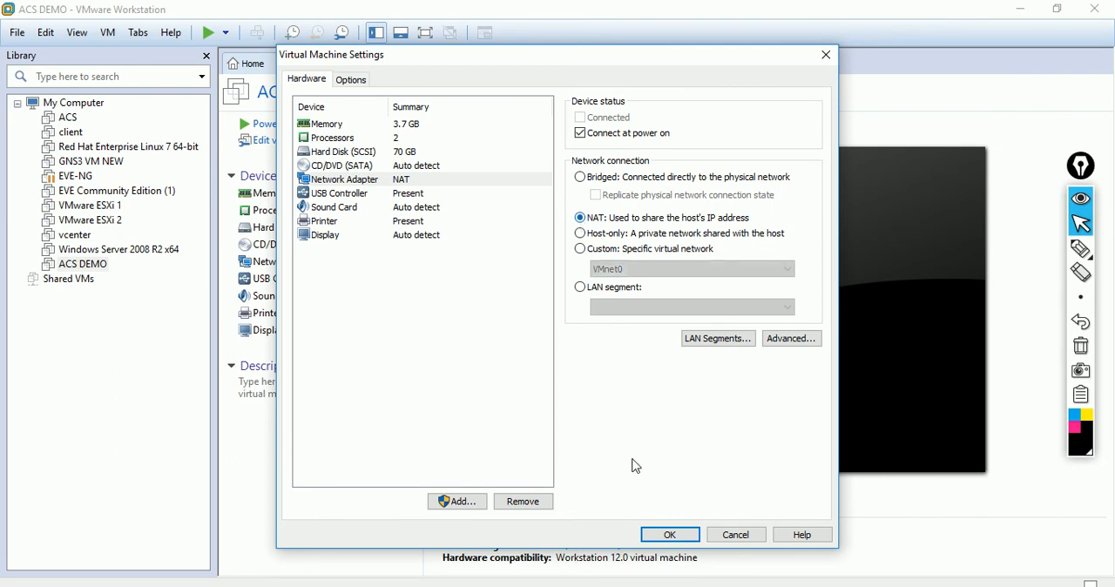
{"action": "left_click", "coordinate": [667, 533]}
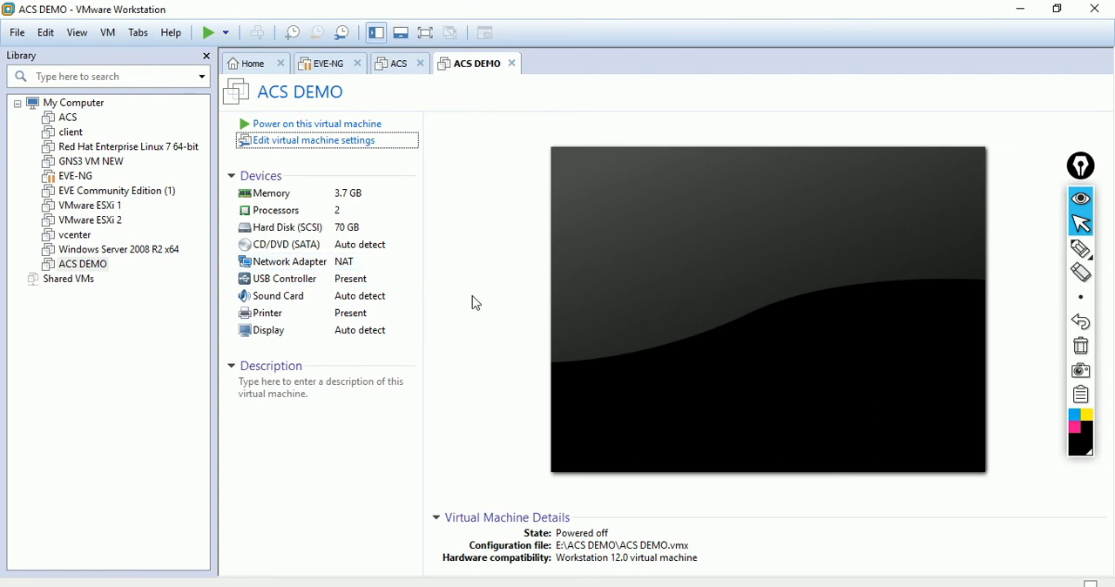
Step: Open the Windows Network Connections and examine the connection details of VMware Network Adapter VMnet8, closing everything when done
{"action": "key", "text": "super+r"}
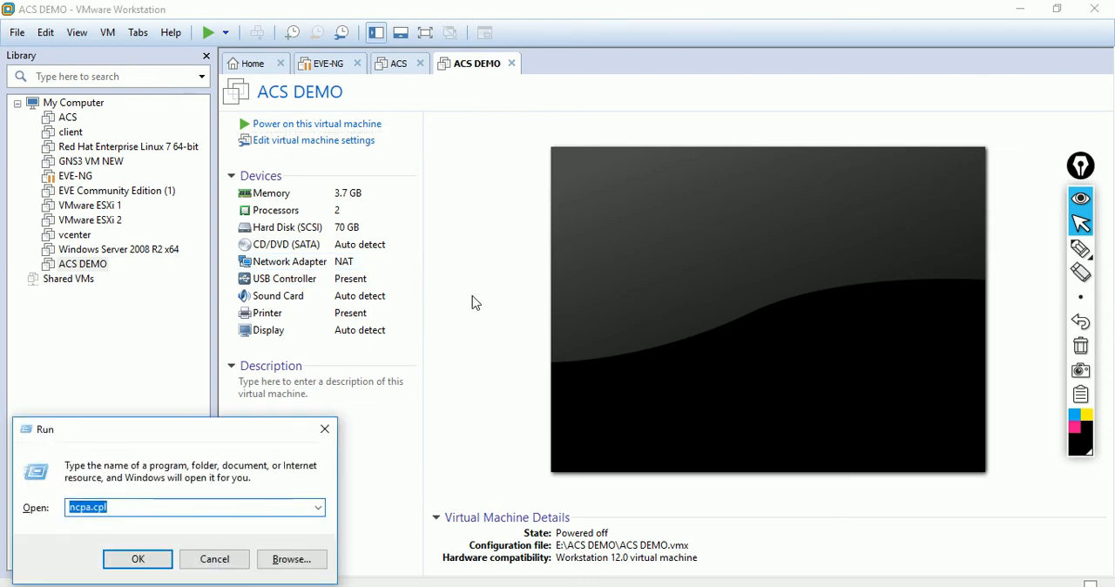
{"action": "key", "text": "Return"}
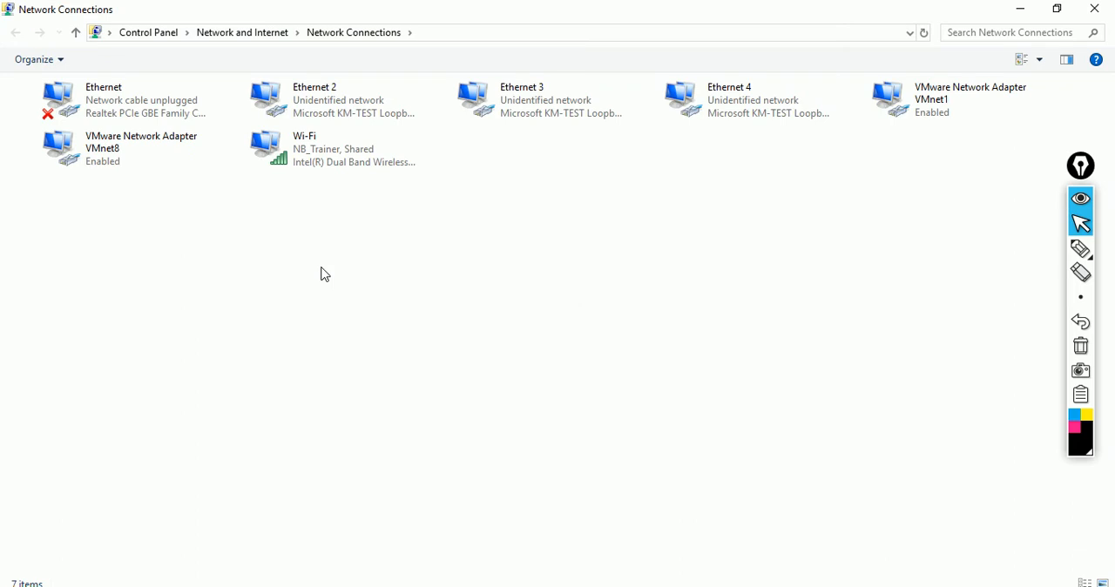
{"action": "double_click", "coordinate": [154, 159]}
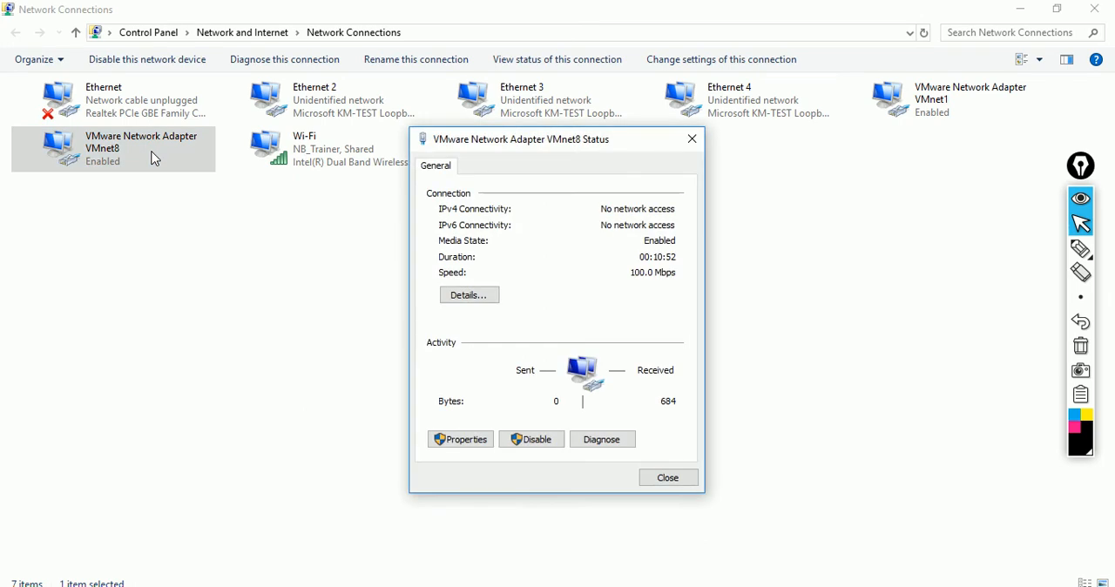
{"action": "left_click", "coordinate": [483, 308]}
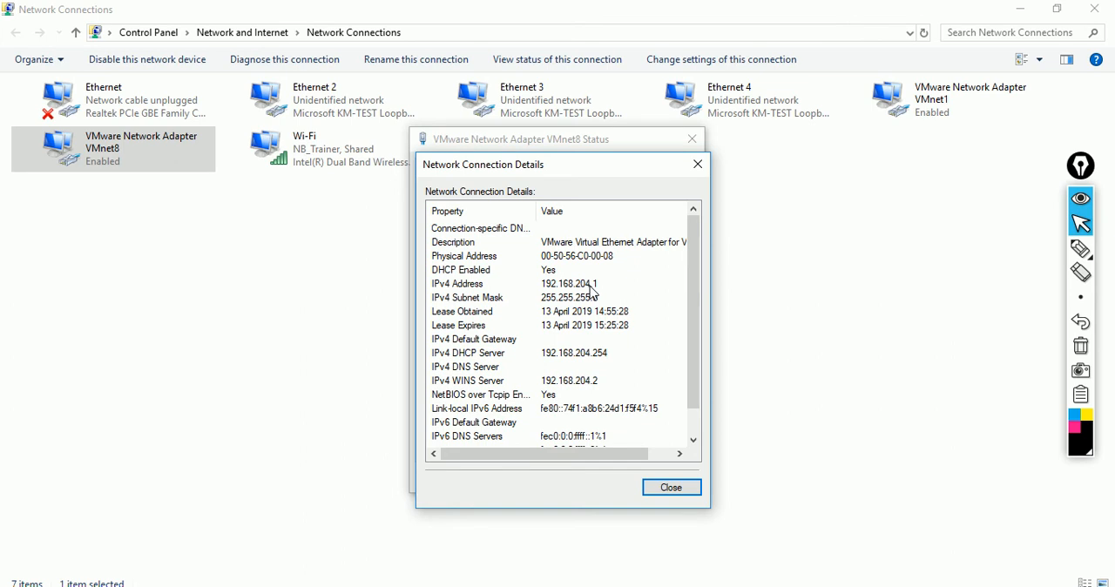
{"action": "left_click", "coordinate": [698, 164]}
{"action": "left_click", "coordinate": [694, 141]}
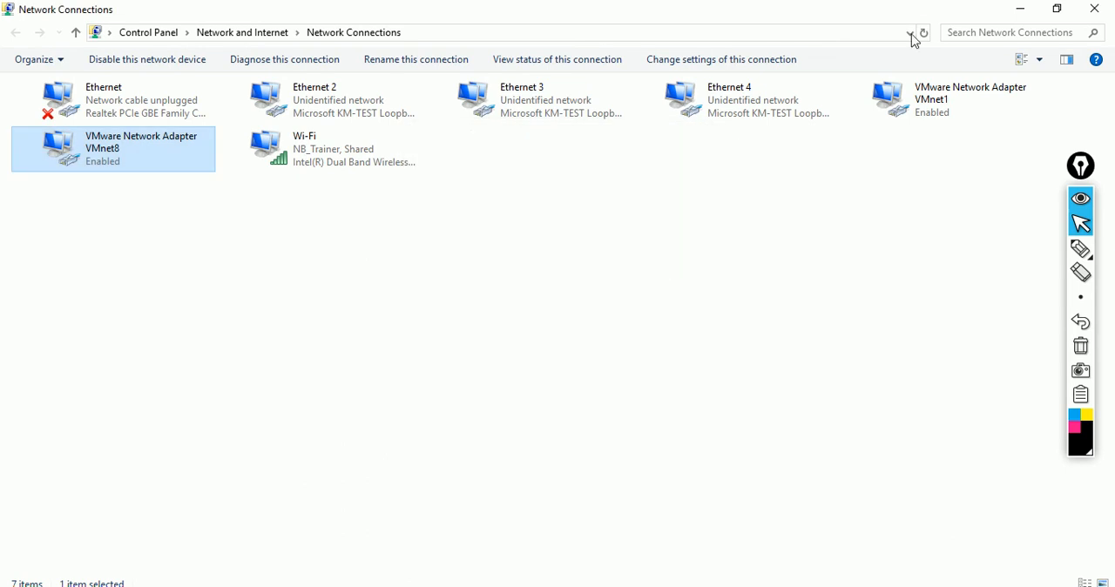
{"action": "left_click", "coordinate": [1112, 11]}
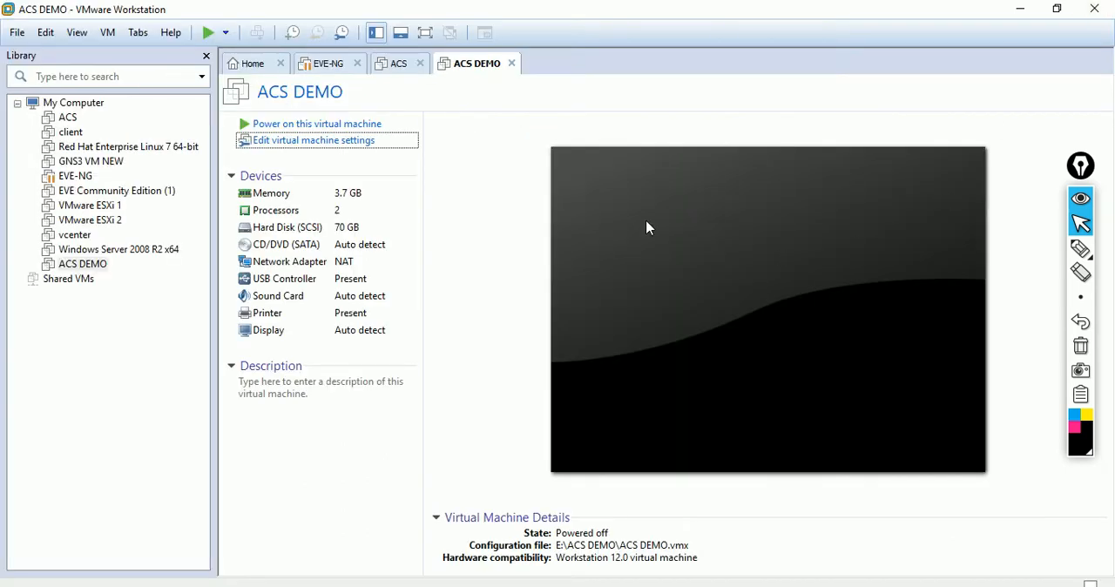
Step: Connect the ACS DEMO virtual CD/DVD drive to the image F:\CISCO ACS\ACS_v5.5.0.46.iso and save the settings
{"action": "left_click", "coordinate": [356, 141]}
{"action": "left_click", "coordinate": [377, 171]}
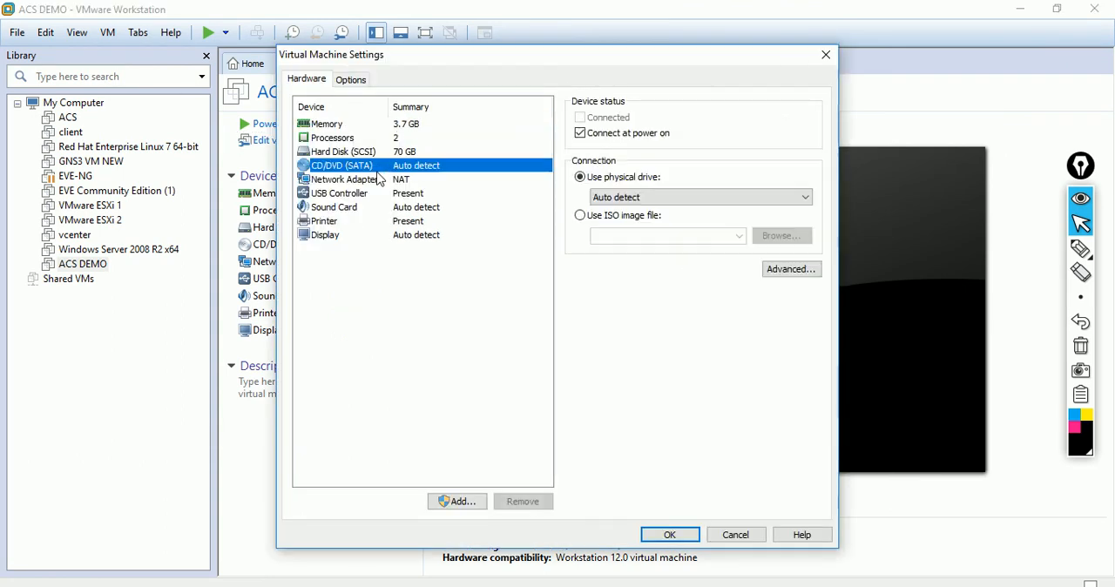
{"action": "left_click", "coordinate": [595, 221]}
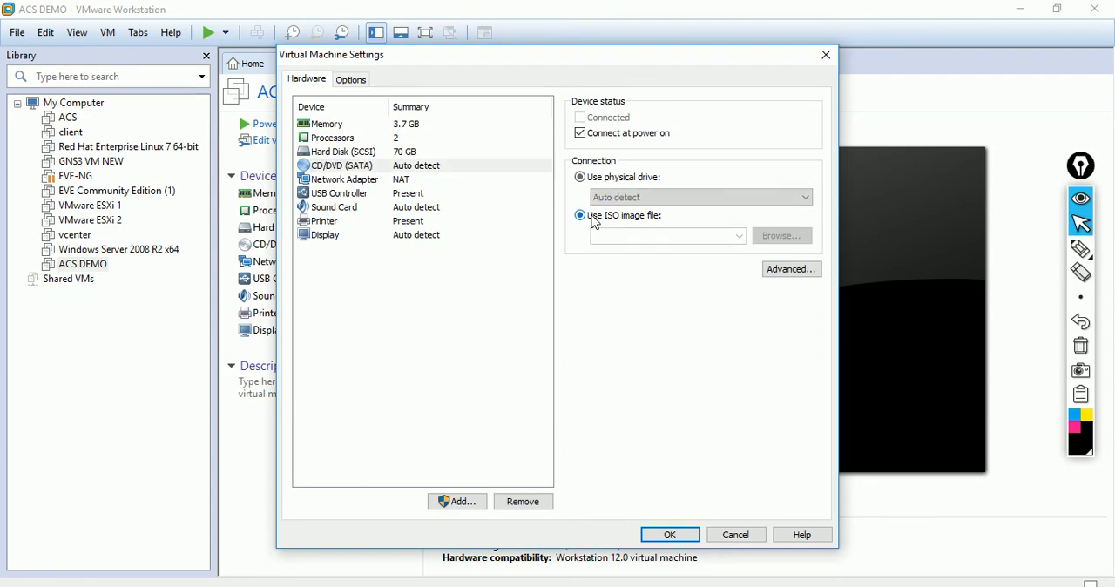
{"action": "left_click", "coordinate": [775, 237]}
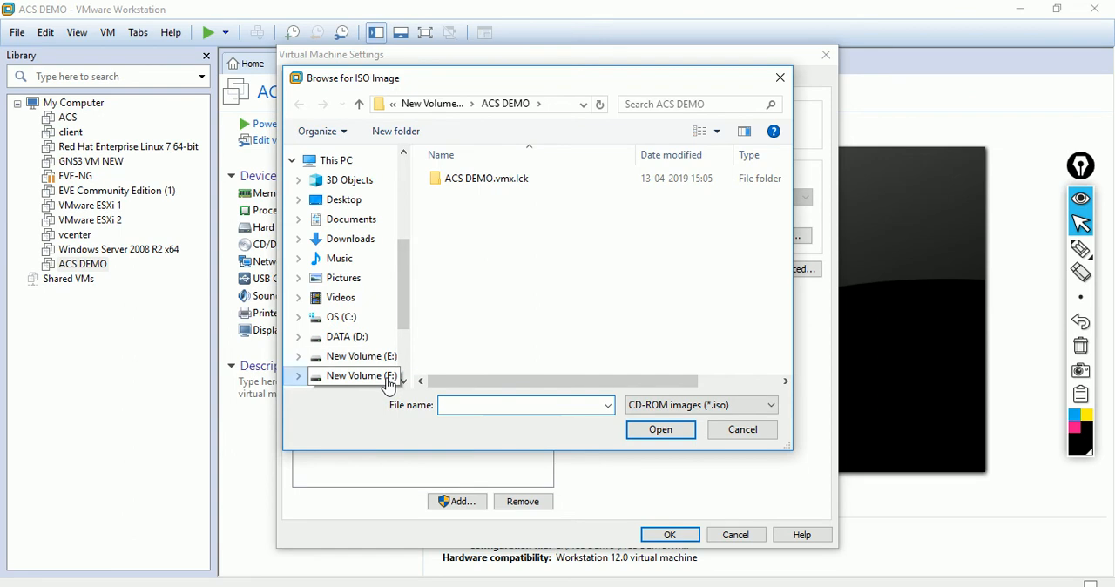
{"action": "left_click", "coordinate": [388, 381]}
{"action": "left_click", "coordinate": [499, 287]}
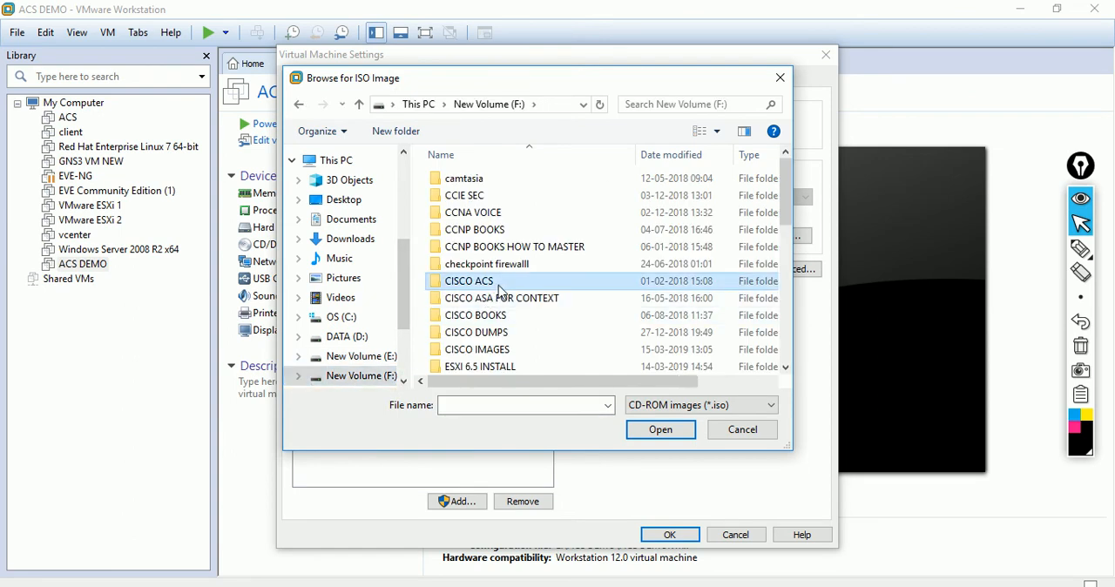
{"action": "double_click", "coordinate": [498, 290]}
{"action": "left_click", "coordinate": [550, 184]}
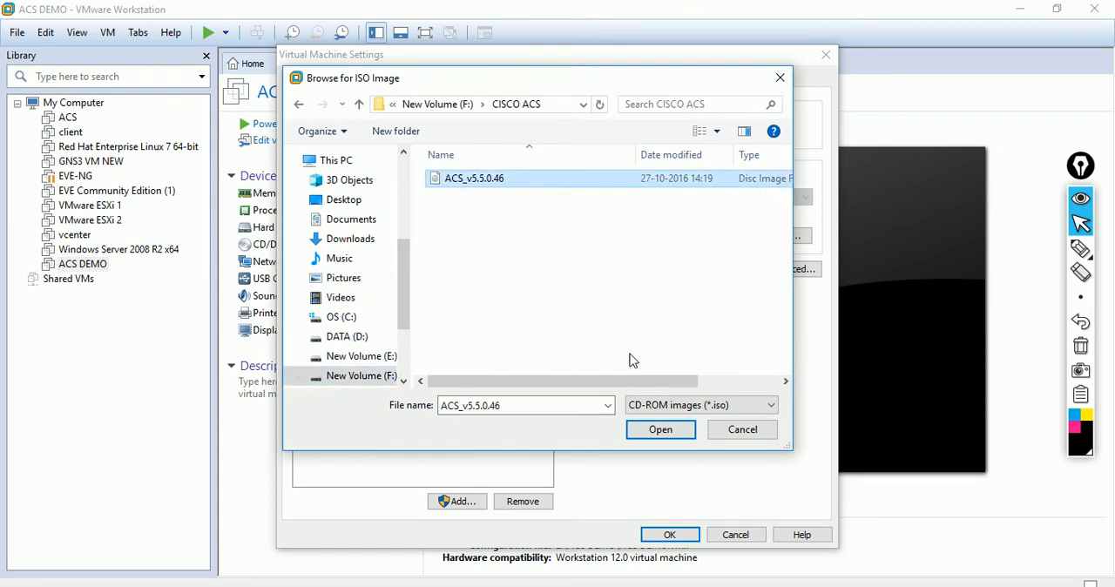
{"action": "left_click", "coordinate": [660, 430]}
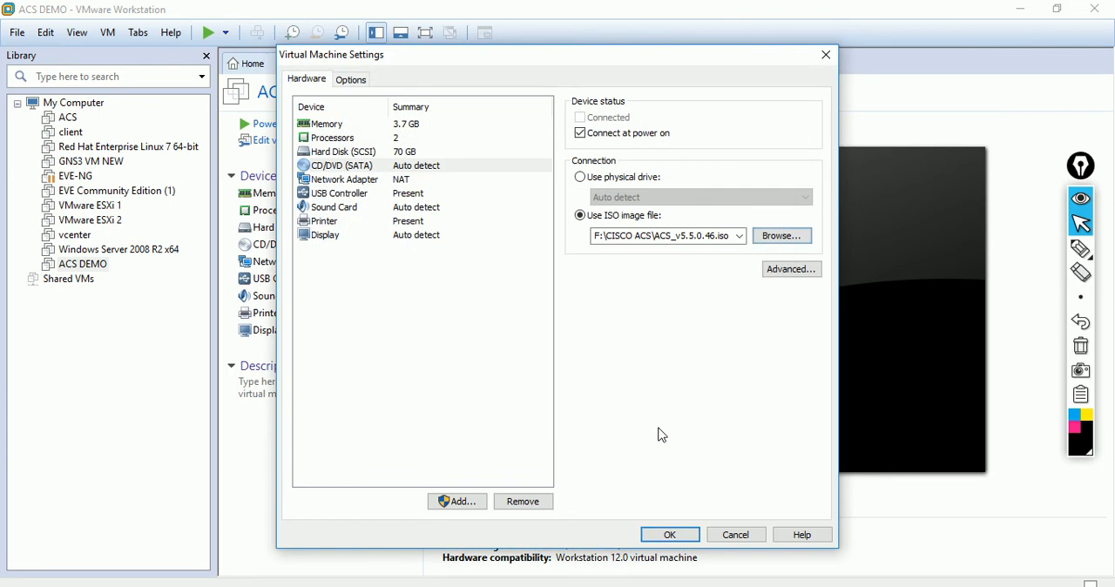
{"action": "left_click", "coordinate": [670, 533]}
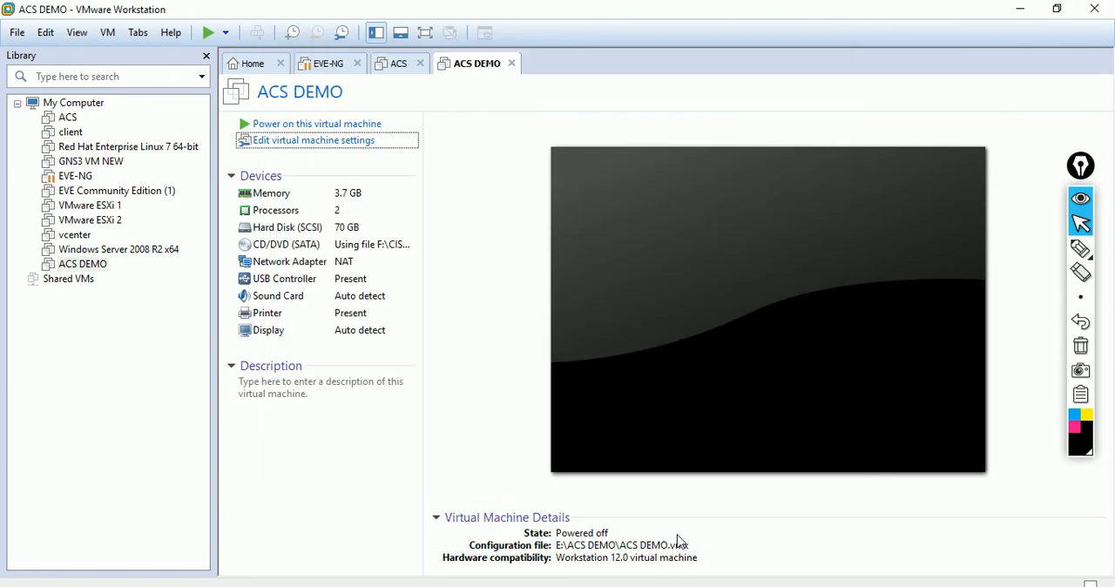
Step: Power on the ACS DEMO virtual machine and boot option 1, Cisco Secure ACS 5.5 Installation (Keyboard/Monitor)
{"action": "left_click", "coordinate": [350, 126]}
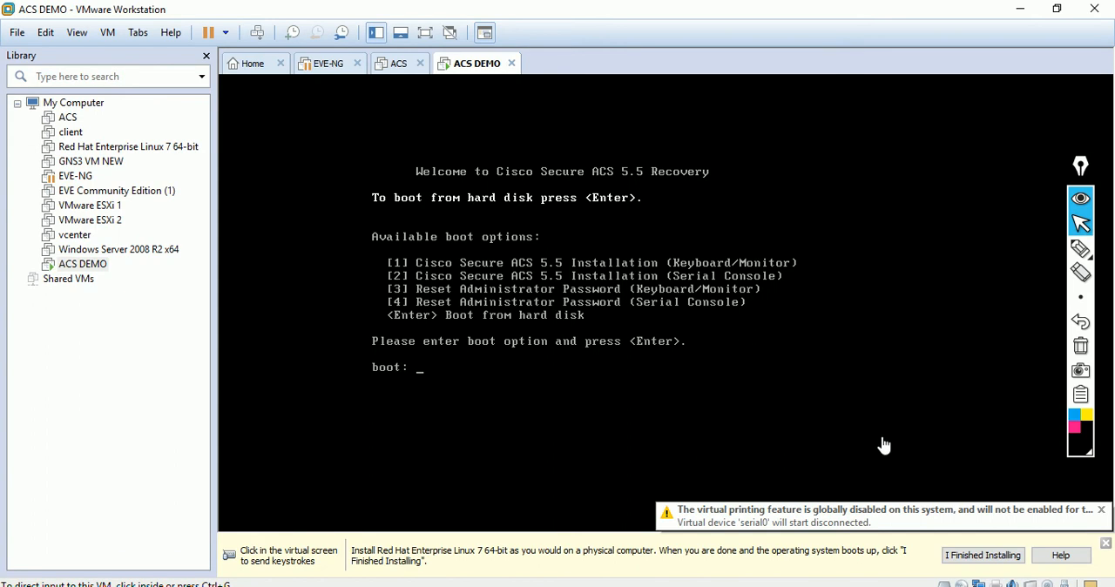
{"action": "left_click", "coordinate": [1106, 544]}
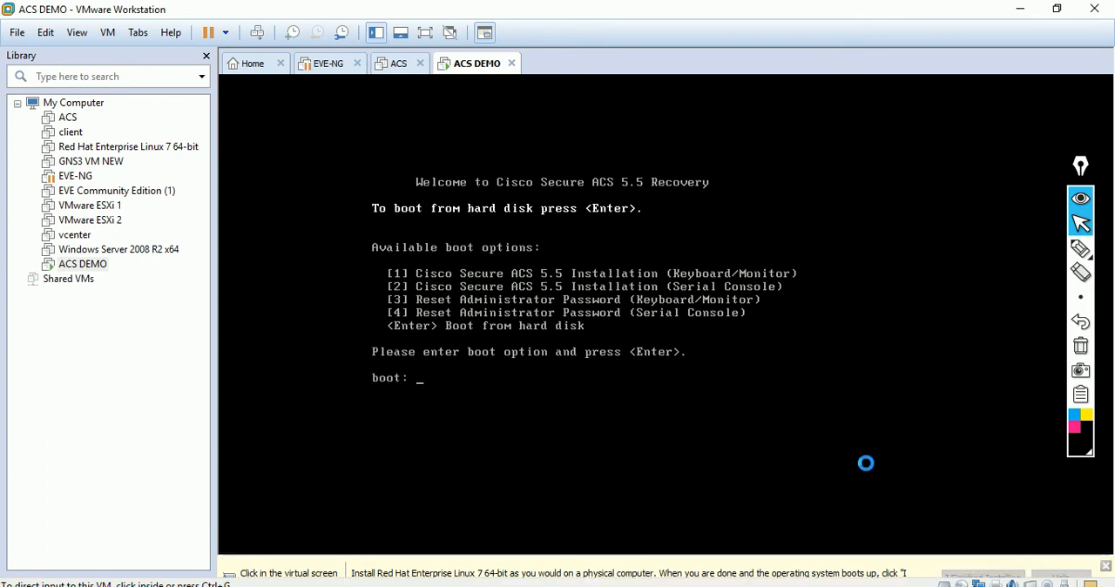
{"action": "left_click", "coordinate": [535, 356]}
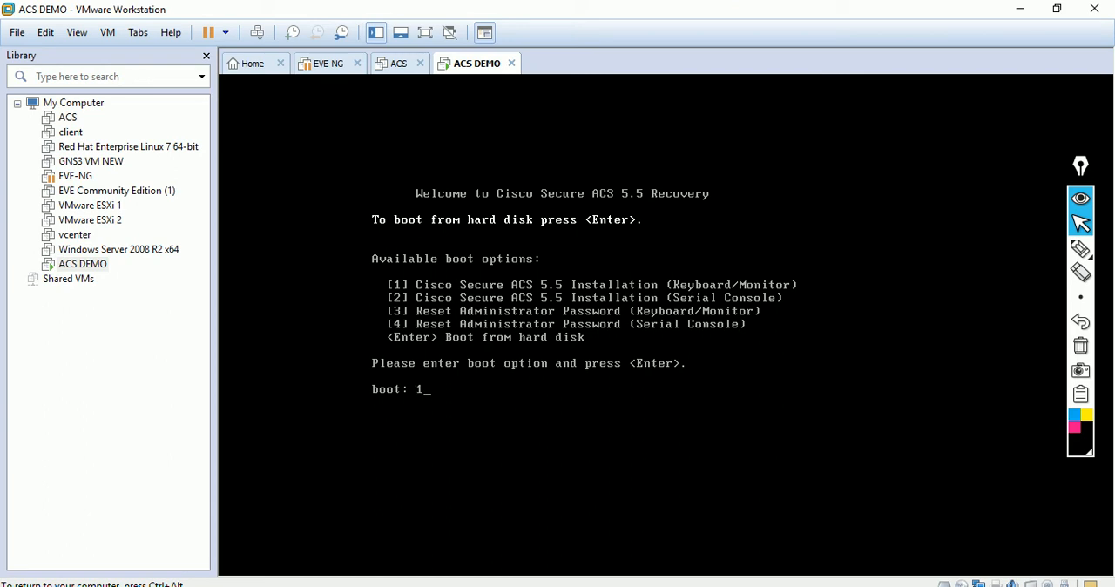
{"action": "key", "text": "Return"}
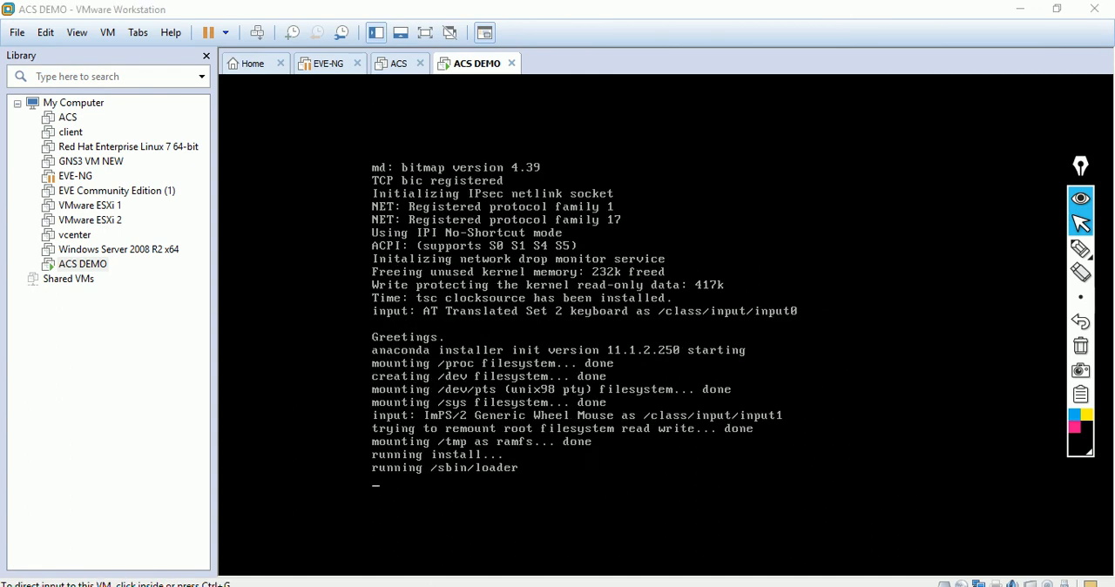
{"action": "left_click", "coordinate": [544, 585]}
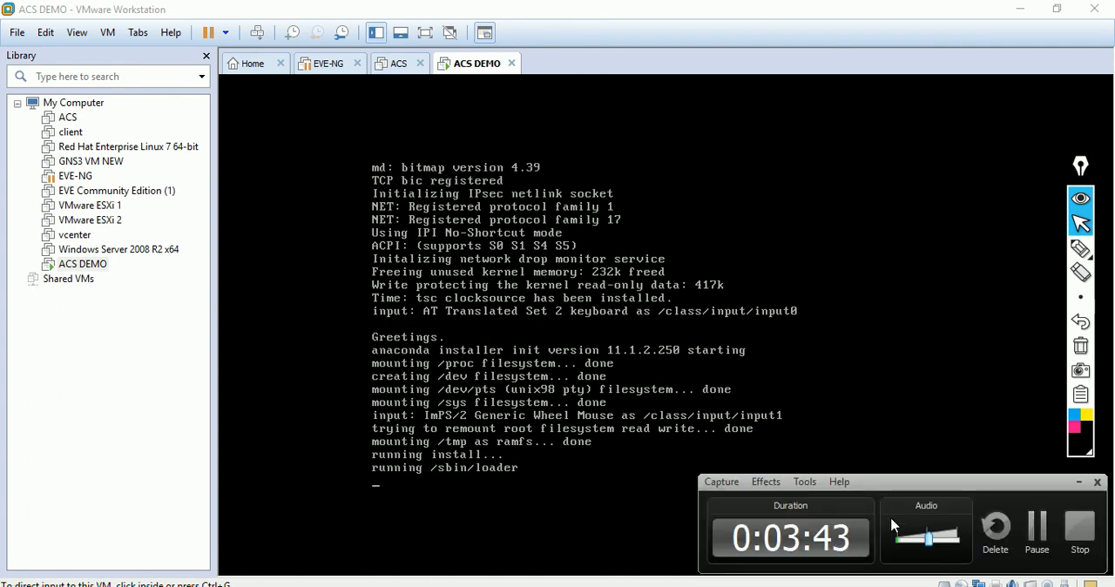
{"action": "left_click", "coordinate": [1037, 531]}
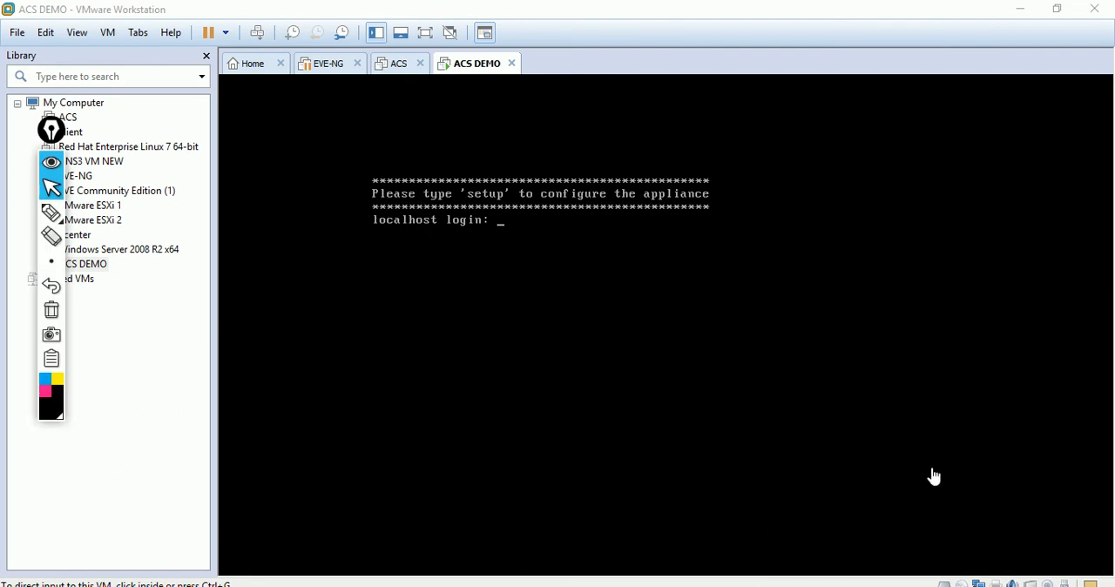
Step: Start the appliance configuration with setup at the localhost login and set the hostname to ACS
{"action": "left_click", "coordinate": [582, 249]}
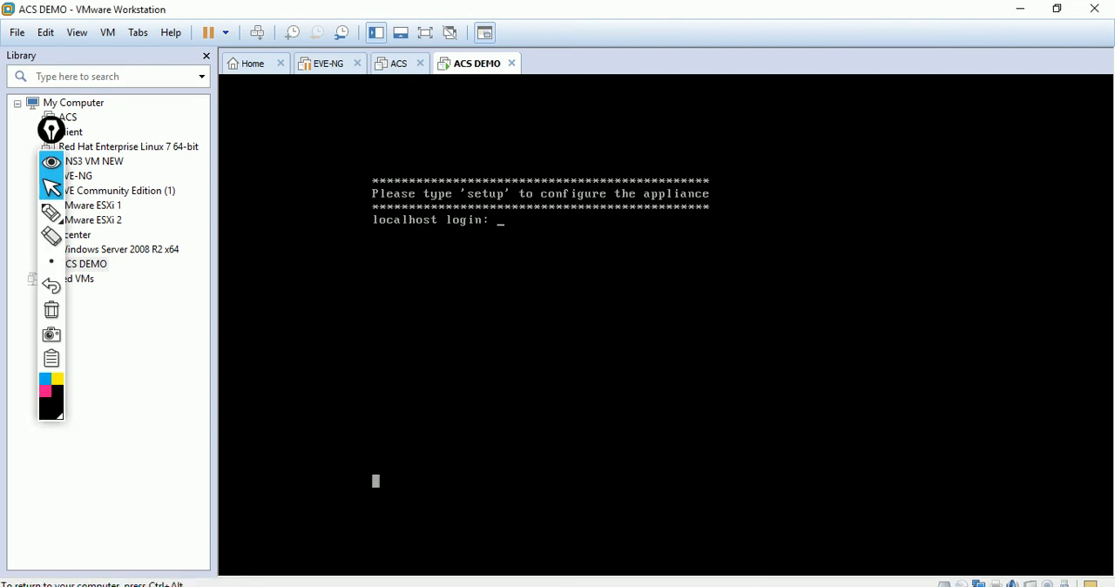
{"action": "type", "text": "setup"}
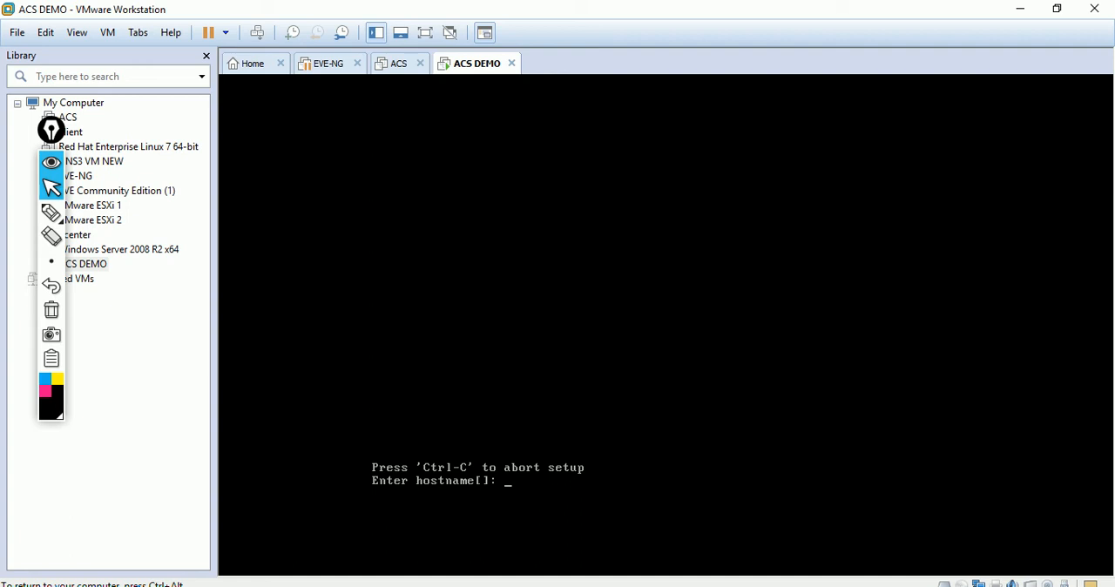
{"action": "type", "text": "ACS"}
{"action": "key", "text": "Return"}
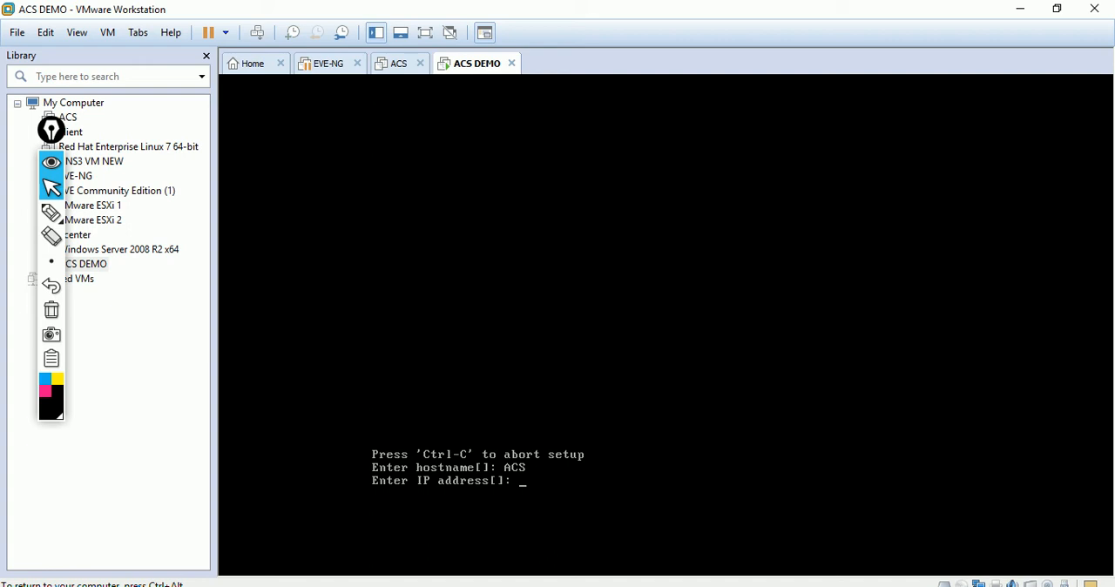
Step: Set the appliance's IP address to 192.168.204.200 and its netmask to 255.255.255.0
{"action": "type", "text": "192.168.204.200"}
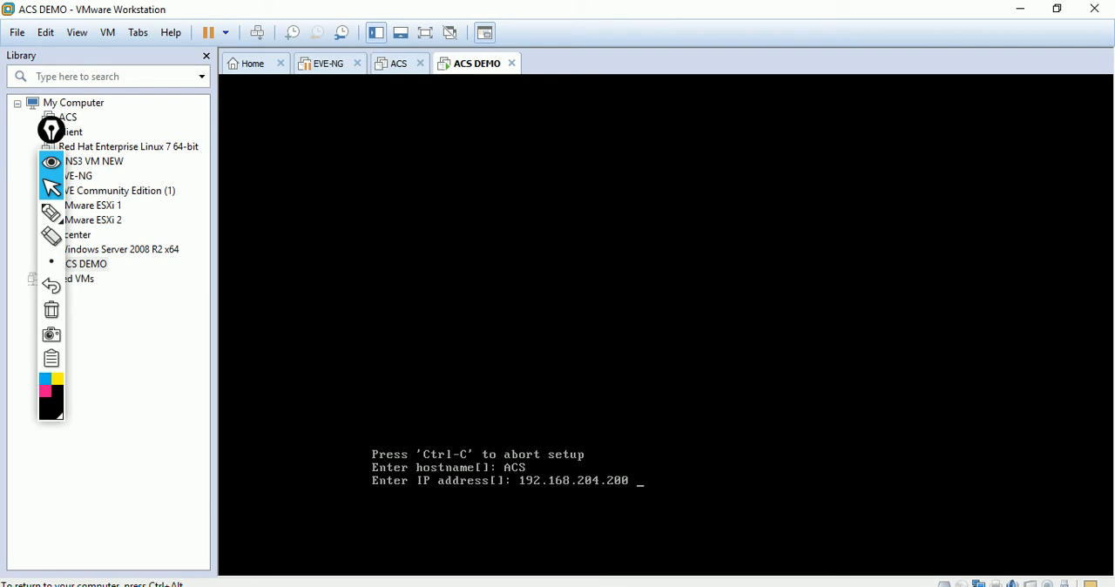
{"action": "key", "text": "Return"}
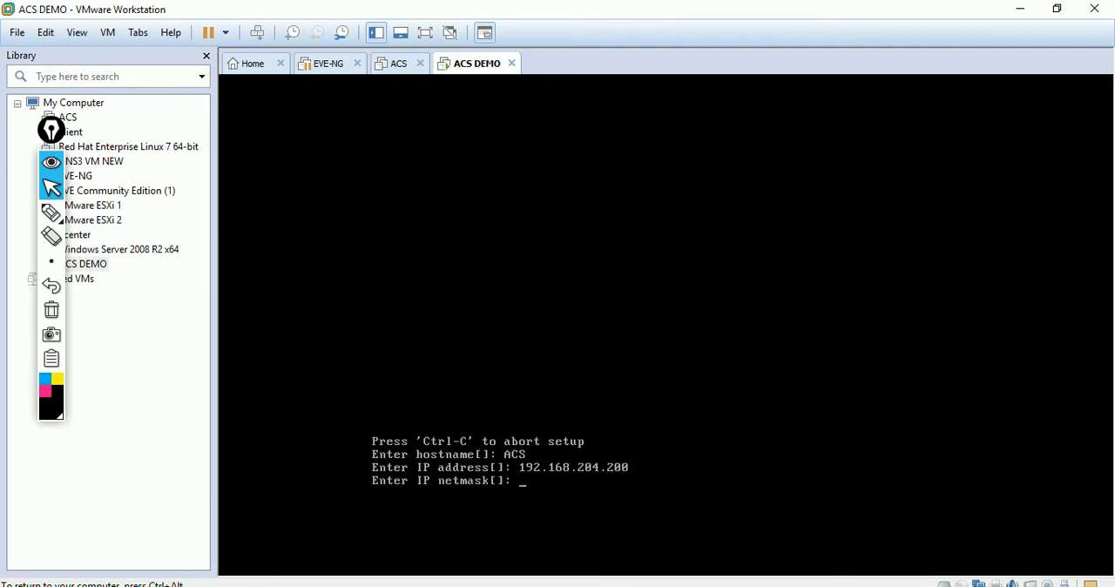
{"action": "type", "text": "255.255.255.0"}
{"action": "key", "text": "Return"}
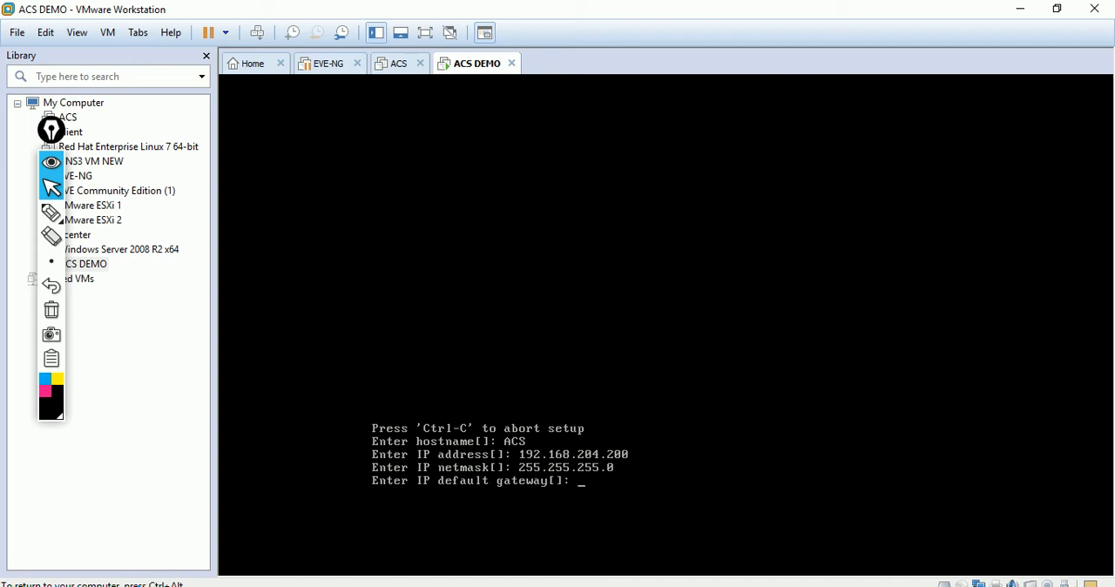
Step: Set the appliance's IP default gateway to 192.168.204.1
{"action": "type", "text": "192.168"}
{"action": "type", "text": ".204.1"}
{"action": "key", "text": "Return"}
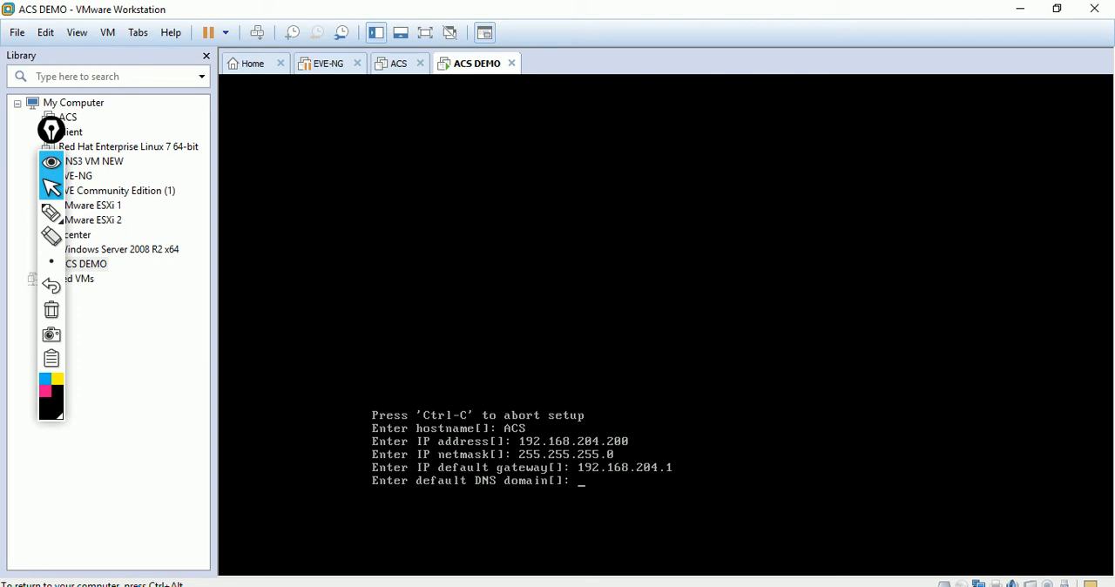
Step: Set the default DNS domain to DNS.LOCAL
{"action": "key", "text": "Return"}
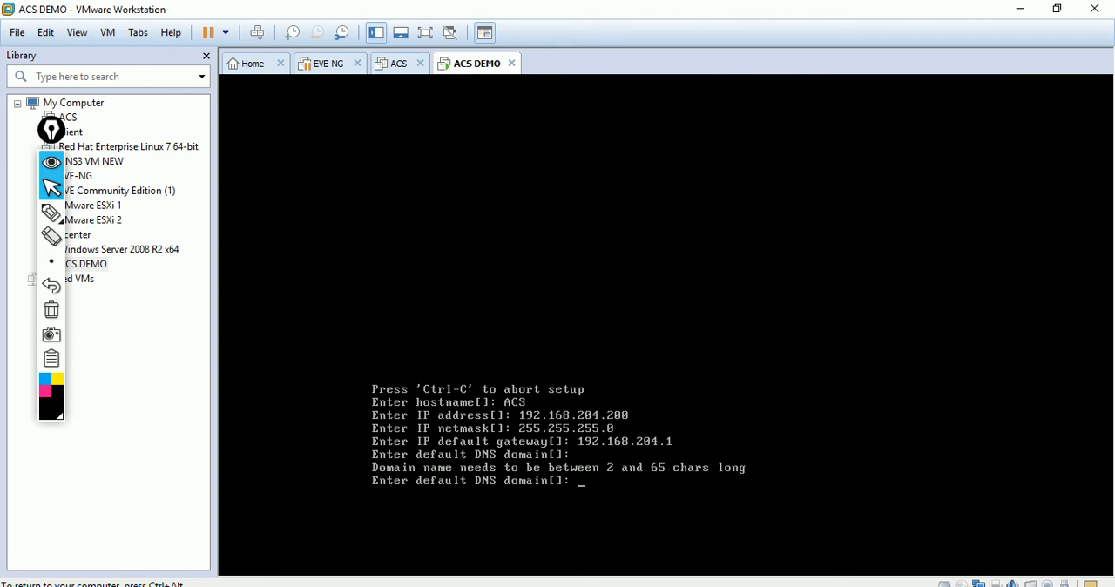
{"action": "type", "text": "DNS.LOCAL"}
{"action": "key", "text": "Return"}
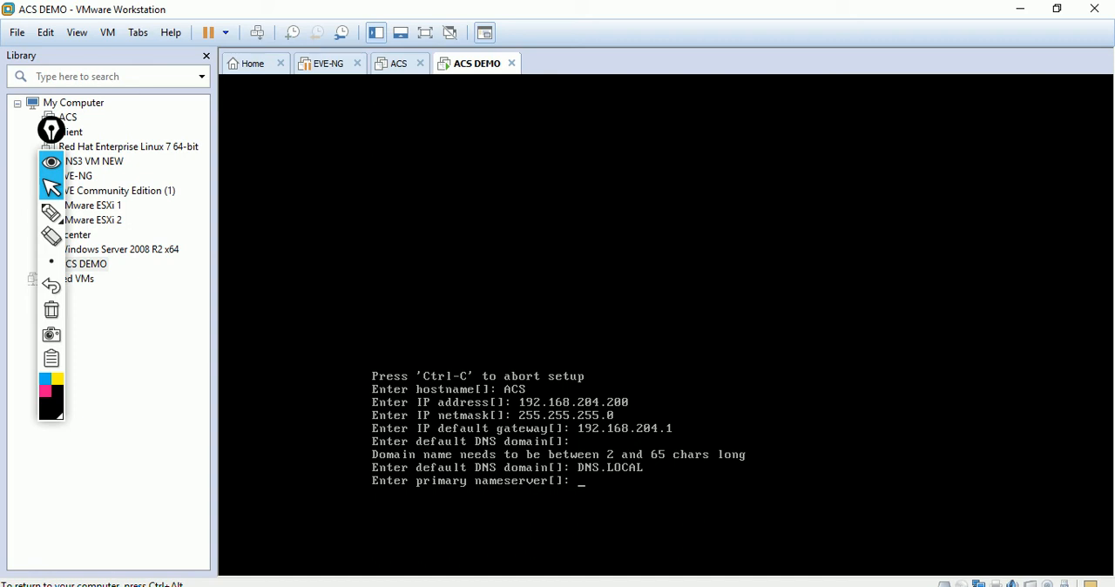
Step: Set the primary nameserver to 8.8.8.8 and decline adding a secondary nameserver
{"action": "type", "text": "8.8.8.8"}
{"action": "key", "text": "Return"}
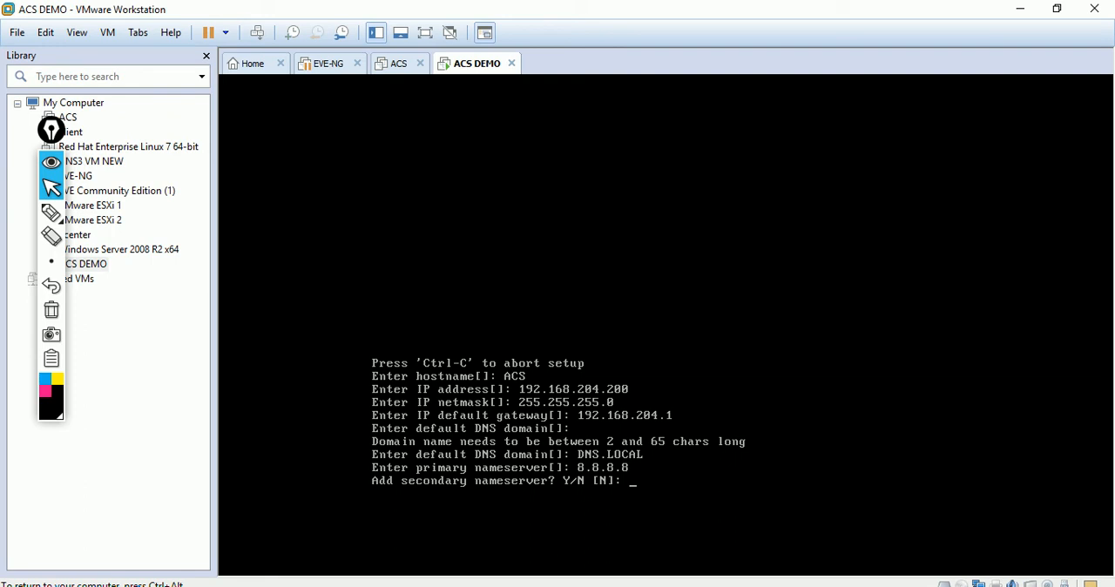
{"action": "type", "text": "N"}
{"action": "key", "text": "Return"}
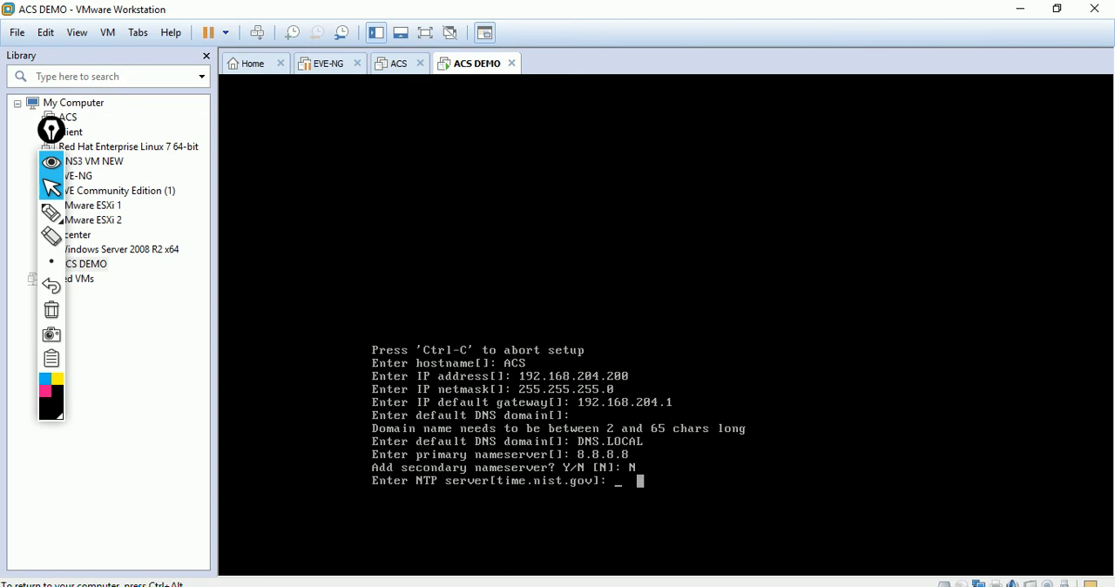
Step: Accept the default NTP server time.nist.gov without adding another, and accept the default UTC system timezone
{"action": "key", "text": "Return"}
{"action": "type", "text": "N"}
{"action": "key", "text": "Return"}
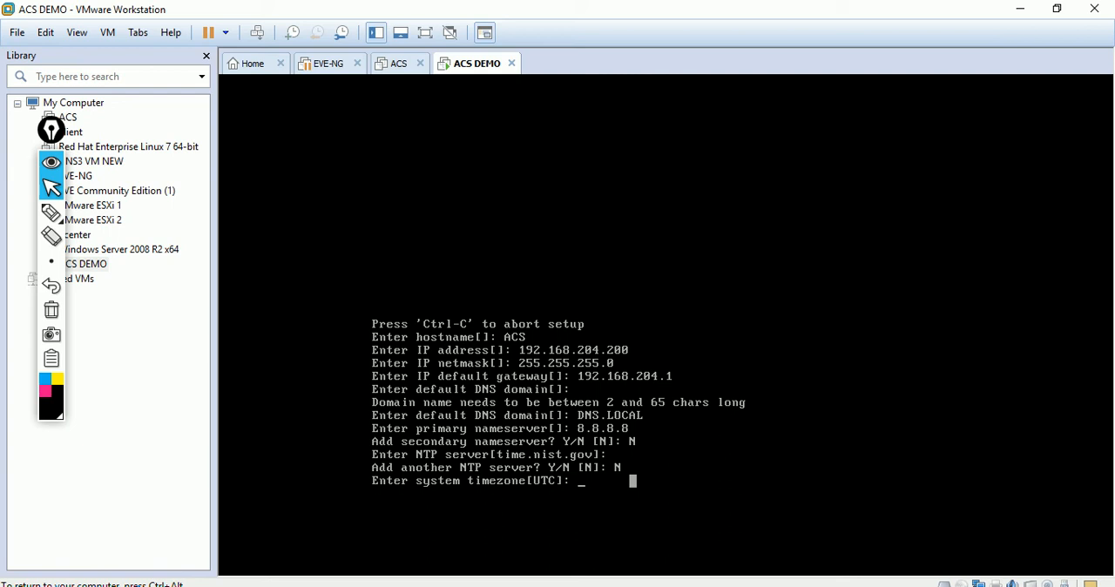
{"action": "key", "text": "Return"}
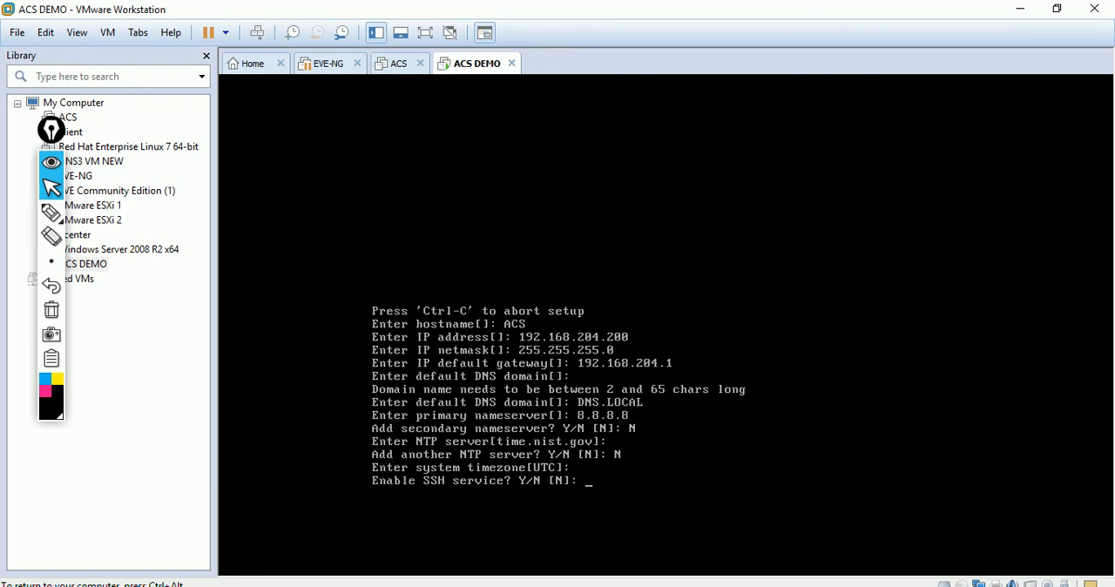
Step: Enable the SSH service and set the administrator username to KK
{"action": "type", "text": "Y"}
{"action": "key", "text": "Return"}
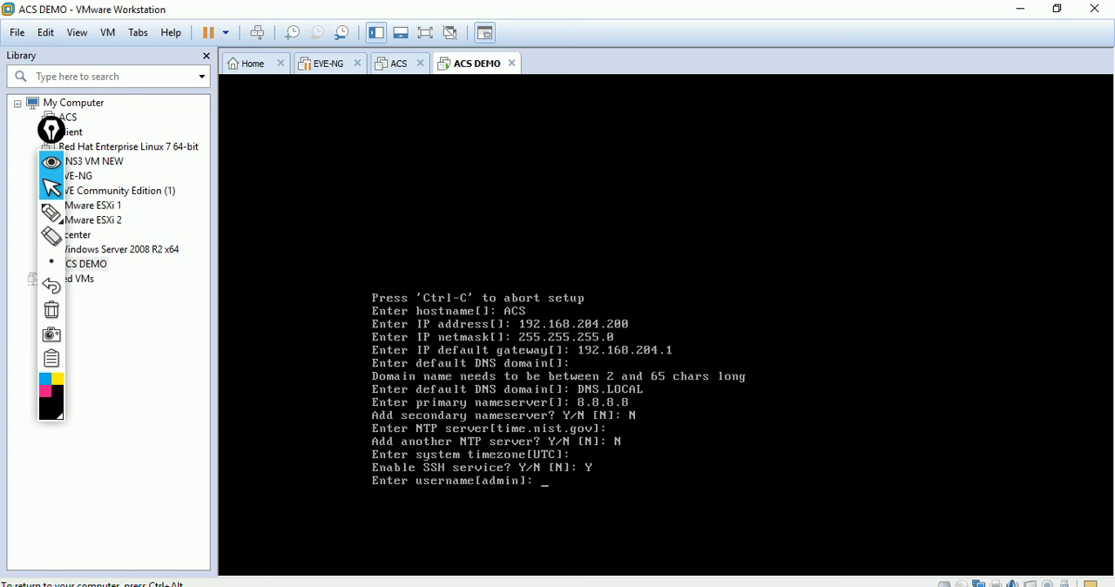
{"action": "type", "text": "KK"}
{"action": "key", "text": "Return"}
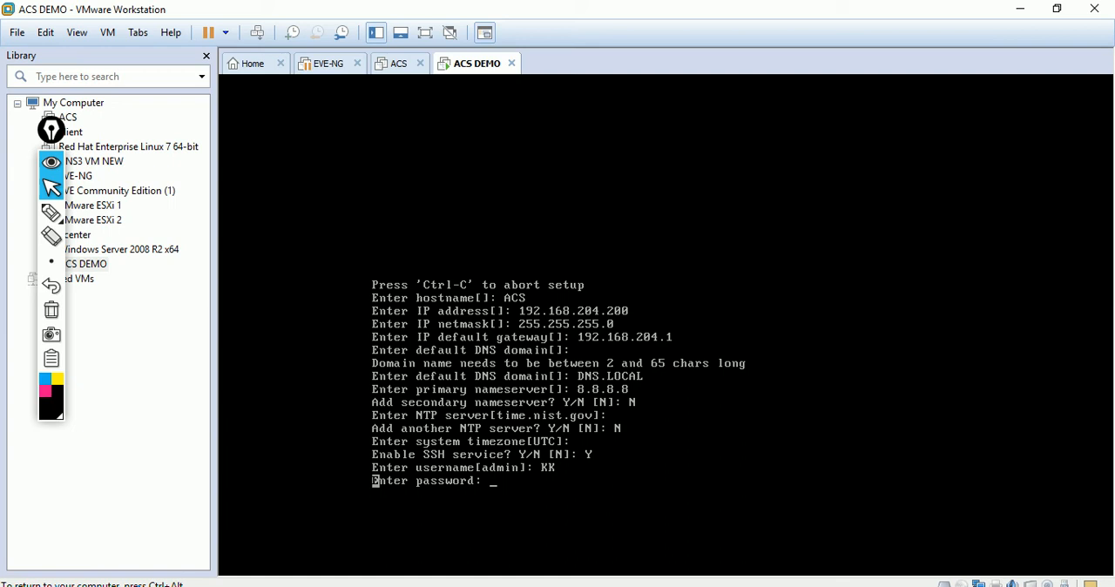
{"action": "key", "text": "ctrl+alt"}
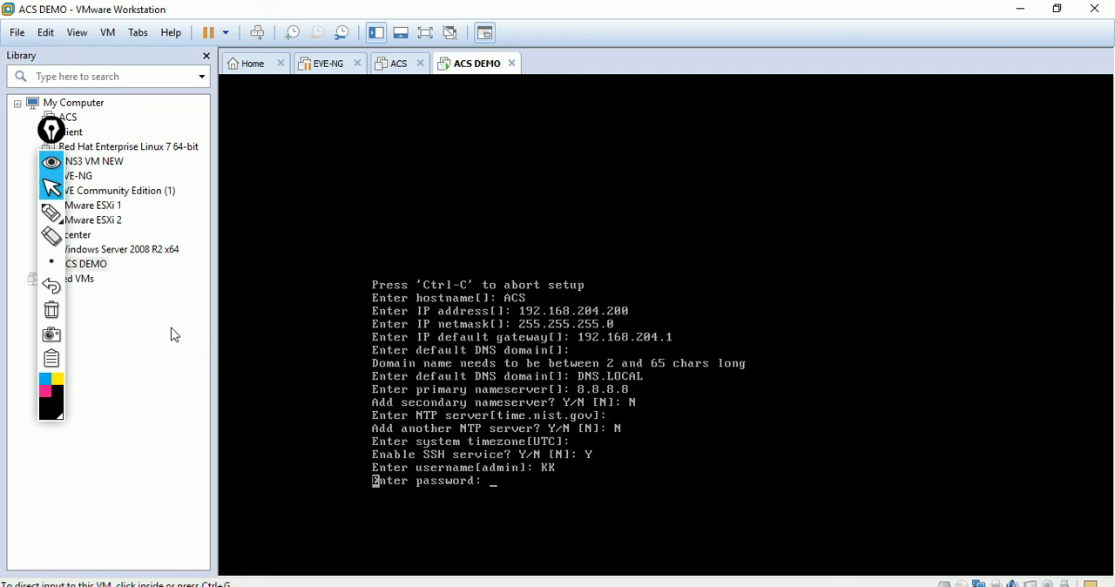
{"action": "left_click", "coordinate": [51, 214]}
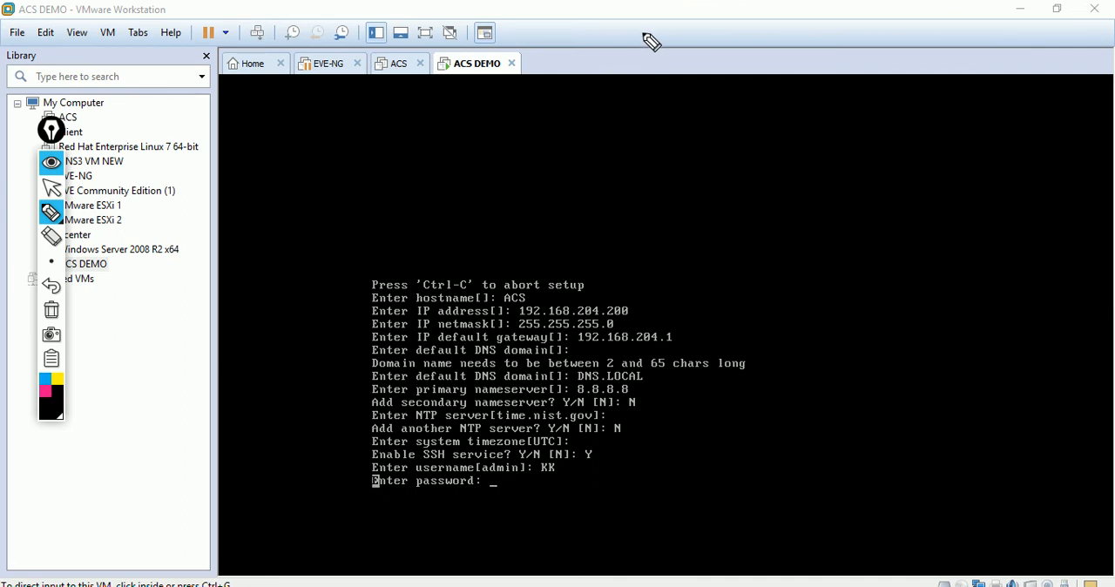
{"action": "mouse_move", "coordinate": [641, 36]}
{"action": "left_mouse_down"}
{"action": "mouse_move", "coordinate": [661, 55]}
{"action": "mouse_move", "coordinate": [664, 27]}
{"action": "left_mouse_up"}
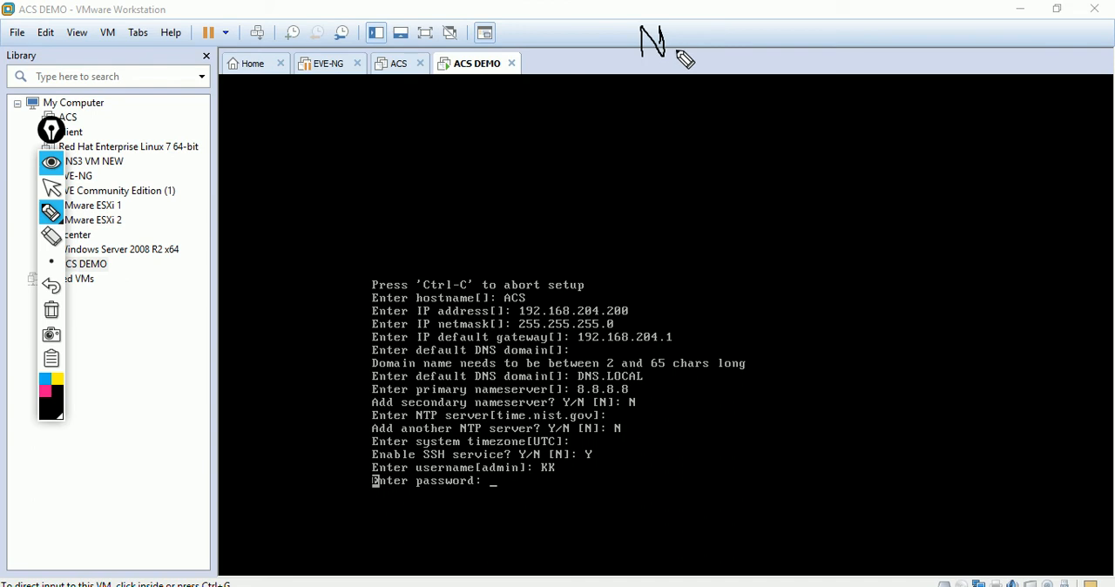
{"action": "mouse_move", "coordinate": [842, 26]}
{"action": "left_mouse_down"}
{"action": "mouse_move", "coordinate": [834, 42]}
{"action": "mouse_move", "coordinate": [938, 43]}
{"action": "mouse_move", "coordinate": [923, 34]}
{"action": "left_mouse_up"}
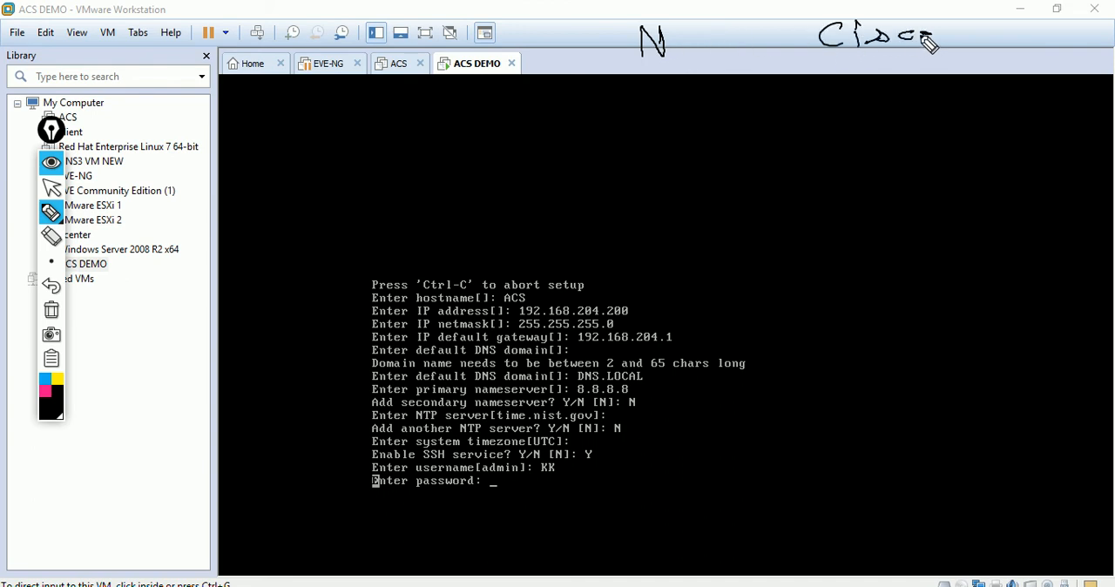
{"action": "mouse_move", "coordinate": [823, 54]}
{"action": "left_mouse_down"}
{"action": "mouse_move", "coordinate": [928, 53]}
{"action": "mouse_move", "coordinate": [869, 63]}
{"action": "left_mouse_up"}
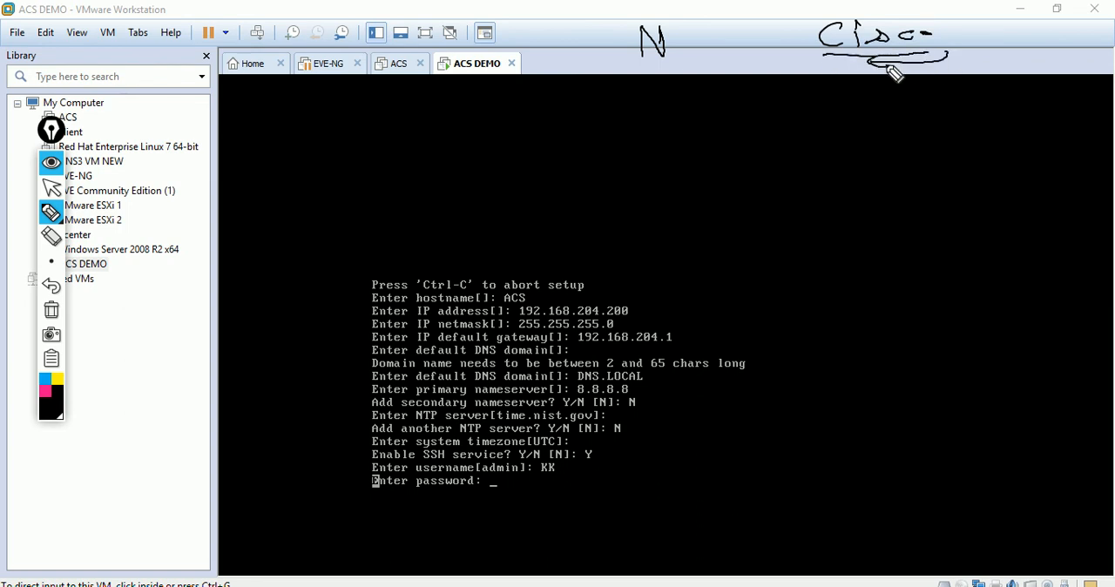
{"action": "left_click", "coordinate": [51, 236]}
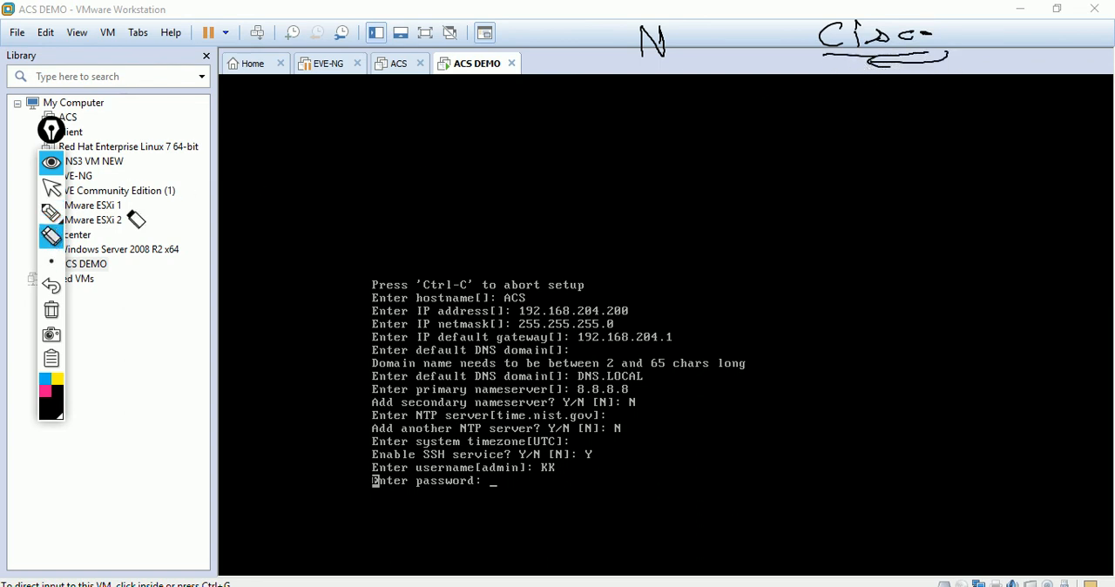
{"action": "mouse_move", "coordinate": [885, 59]}
{"action": "left_mouse_down"}
{"action": "mouse_move", "coordinate": [853, 65]}
{"action": "mouse_move", "coordinate": [856, 35]}
{"action": "left_mouse_up"}
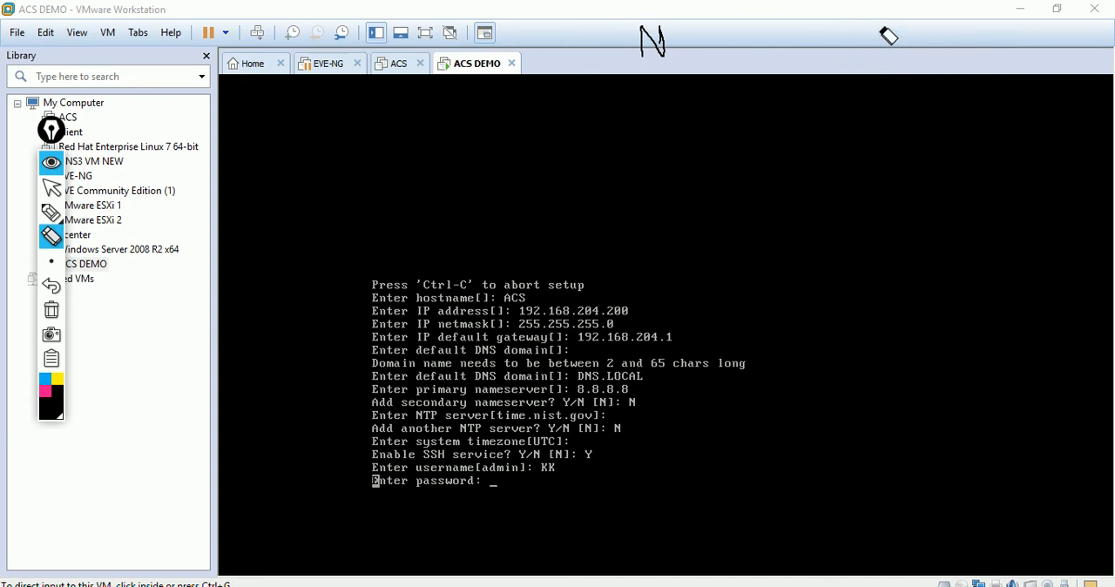
Step: Handwrite the administrator password above the console with the annotation pen and return to the pointer tool
{"action": "left_click", "coordinate": [51, 212]}
{"action": "mouse_move", "coordinate": [717, 54]}
{"action": "left_mouse_down"}
{"action": "mouse_move", "coordinate": [706, 50]}
{"action": "mouse_move", "coordinate": [737, 55]}
{"action": "mouse_move", "coordinate": [759, 39]}
{"action": "mouse_move", "coordinate": [771, 57]}
{"action": "mouse_move", "coordinate": [824, 41]}
{"action": "mouse_move", "coordinate": [906, 46]}
{"action": "mouse_move", "coordinate": [871, 67]}
{"action": "left_mouse_up"}
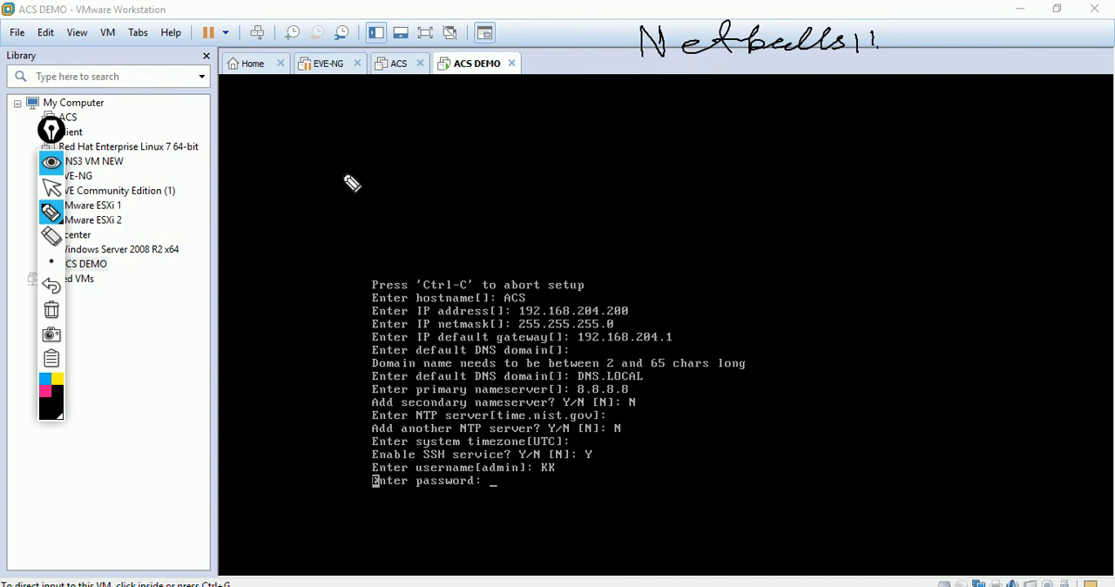
{"action": "left_click", "coordinate": [52, 187]}
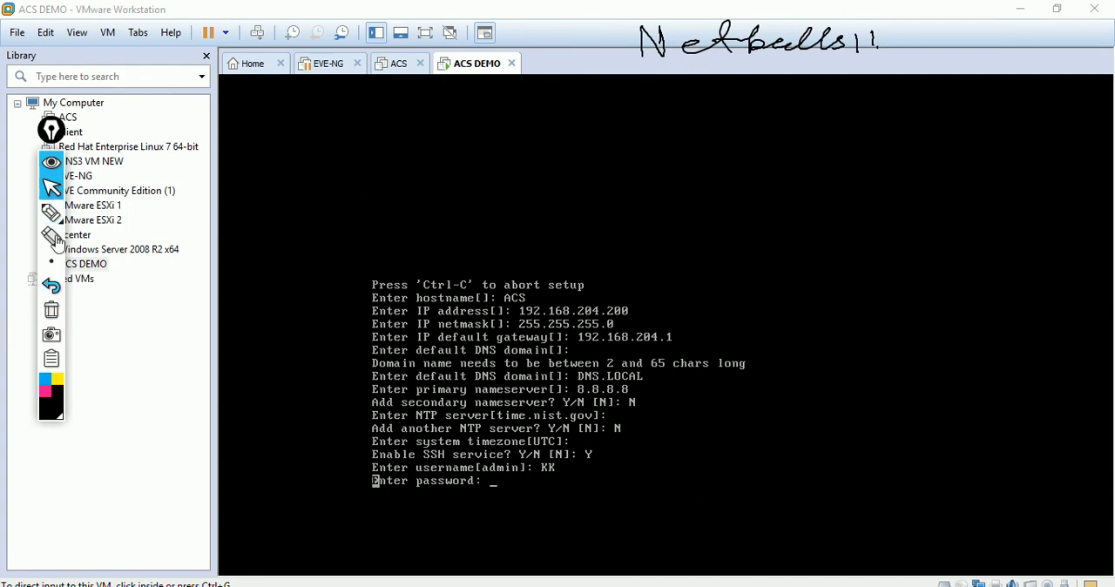
Step: Enter the administrator account password at the setup prompt and repeat it to confirm
{"action": "left_click", "coordinate": [418, 352]}
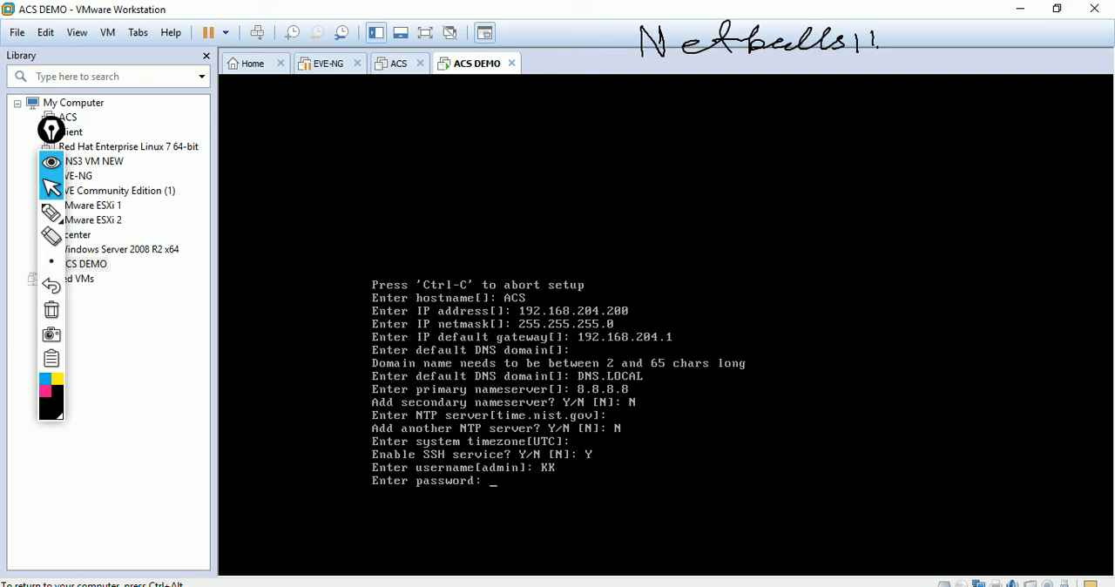
{"action": "key", "text": "Return"}
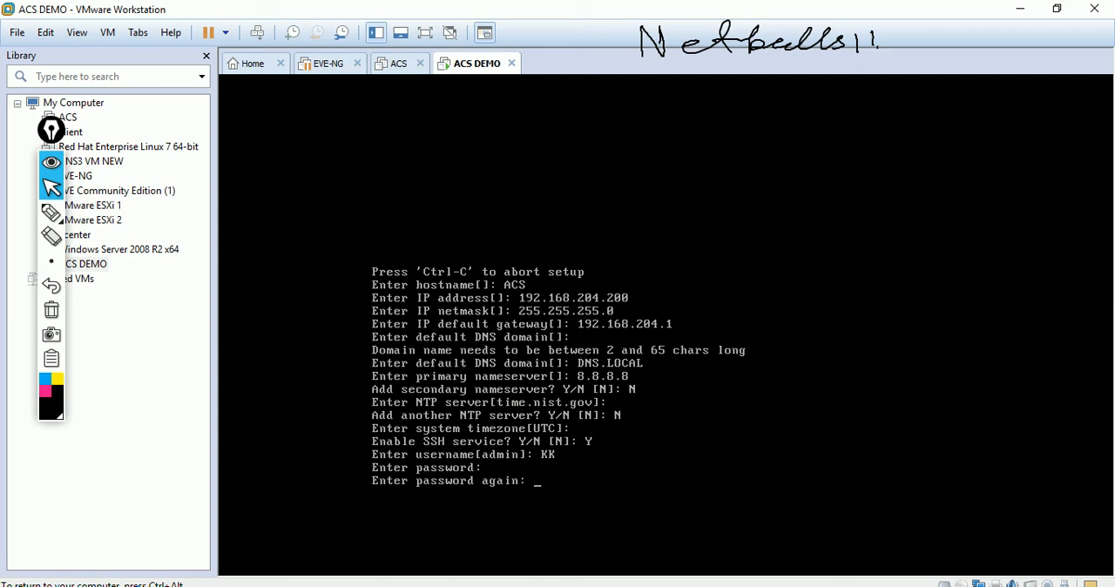
{"action": "key", "text": "Return"}
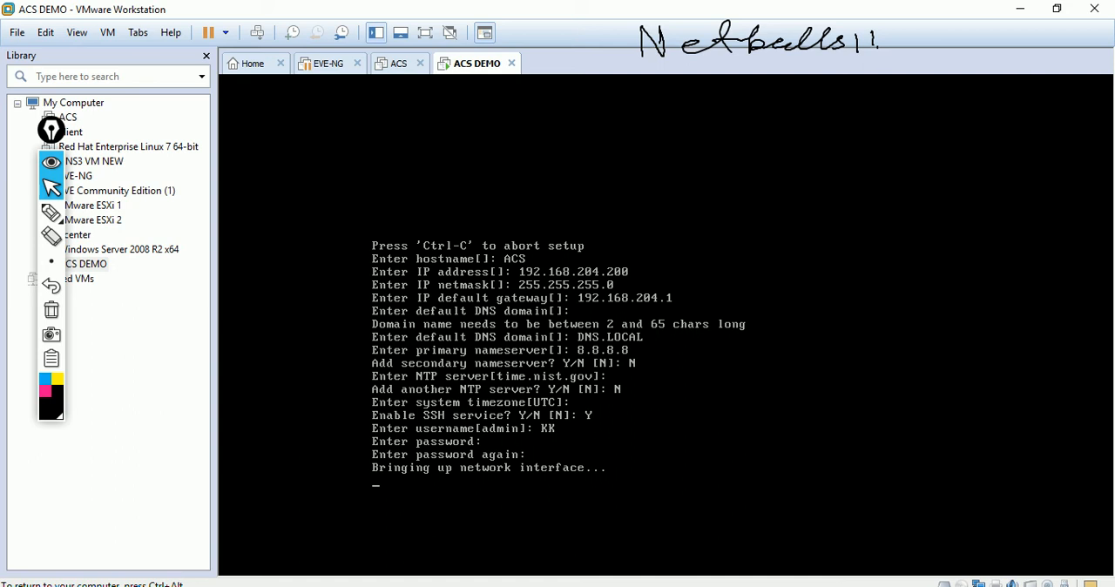
{"action": "key", "text": "ctrl+alt"}
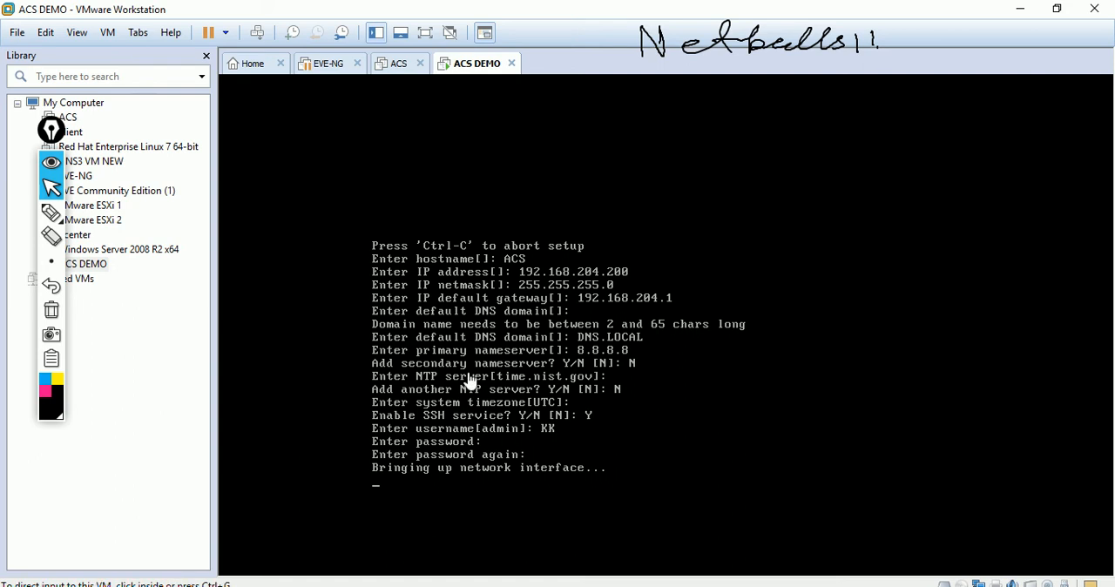
Step: Decline retrying the gateway ping in the ACS setup
{"action": "left_click", "coordinate": [431, 586]}
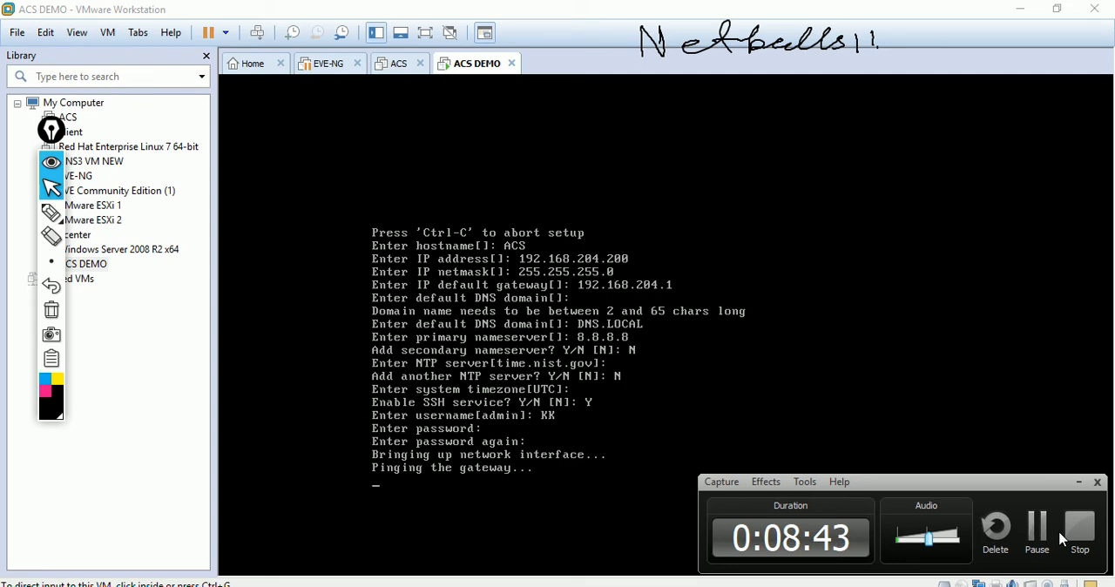
{"action": "left_click", "coordinate": [1038, 532]}
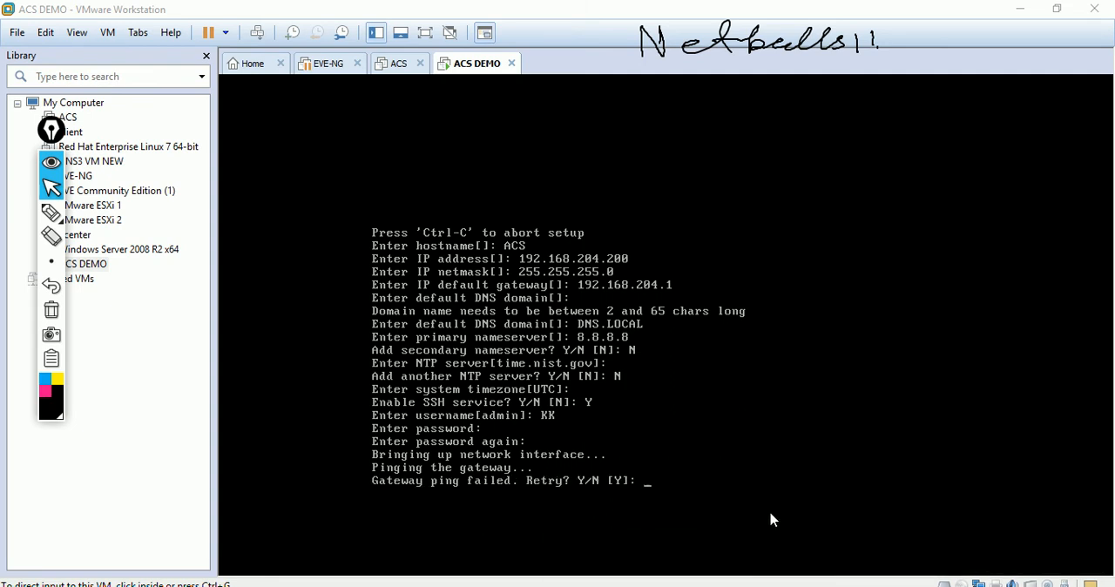
{"action": "left_click", "coordinate": [690, 486]}
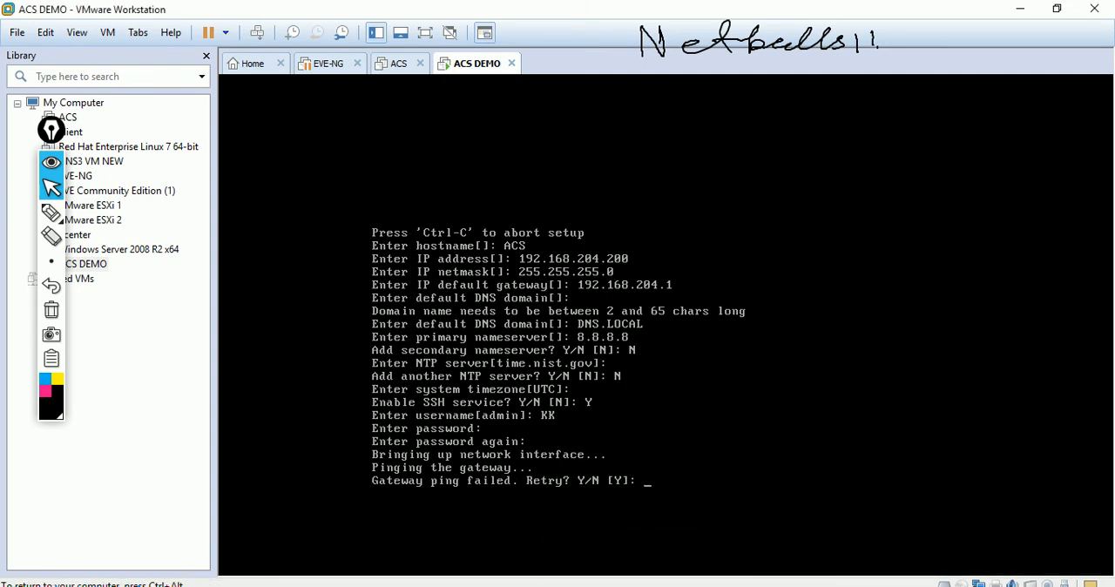
{"action": "type", "text": "n"}
{"action": "key", "text": "Return"}
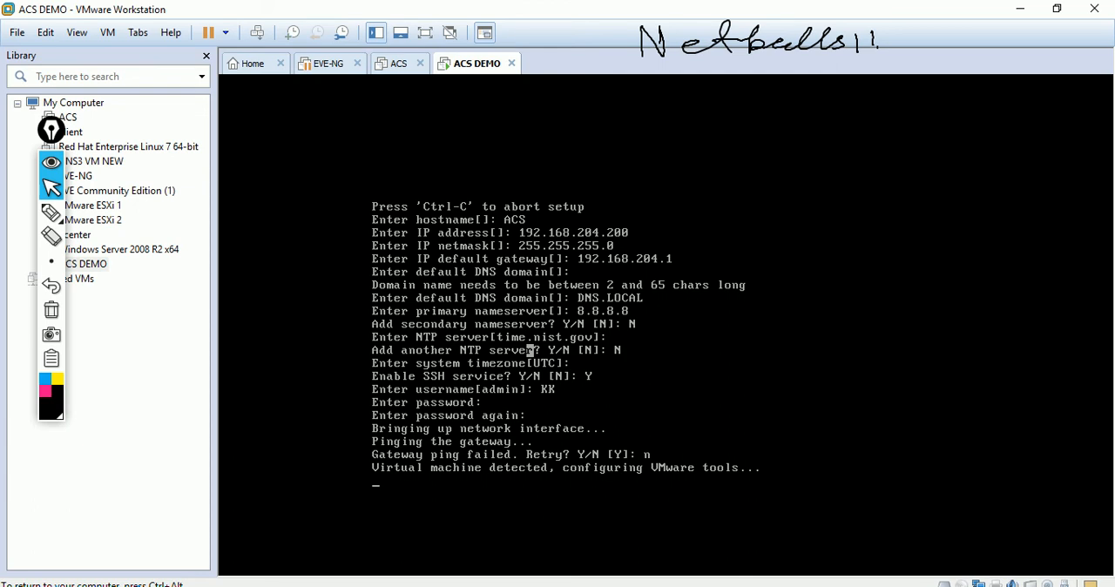
Step: Decline retrying the synchronization with the NTP server so that setup continues
{"action": "key", "text": "ctrl+alt"}
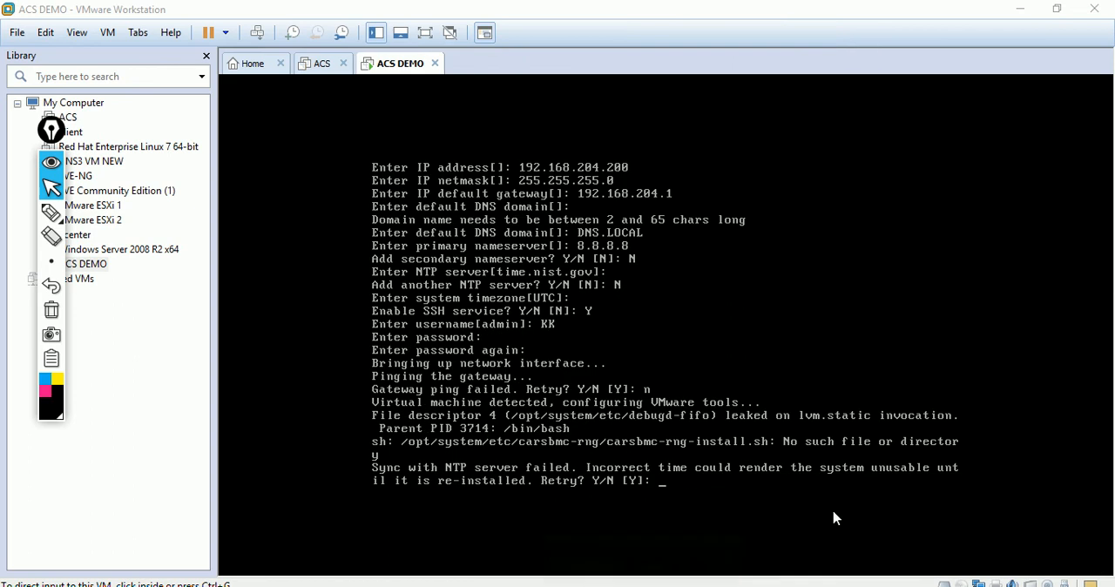
{"action": "left_click", "coordinate": [701, 490]}
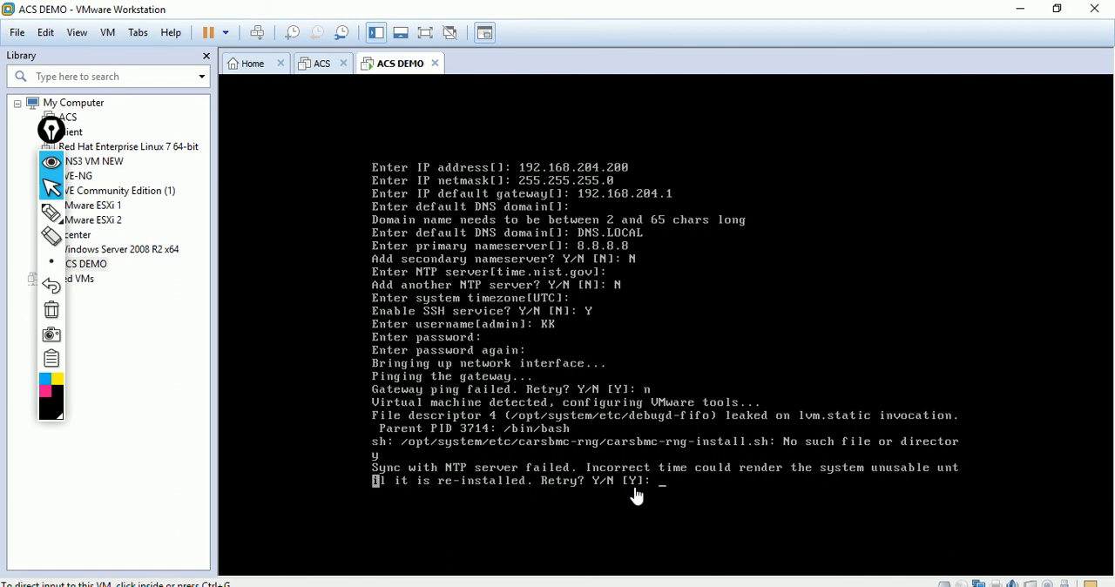
{"action": "type", "text": "n"}
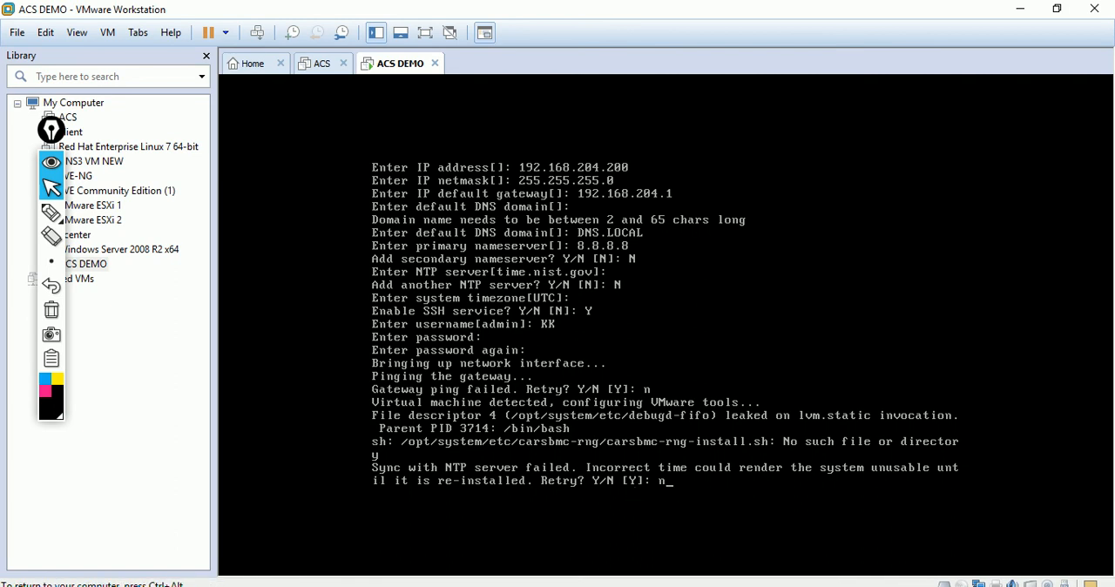
{"action": "key", "text": "Return"}
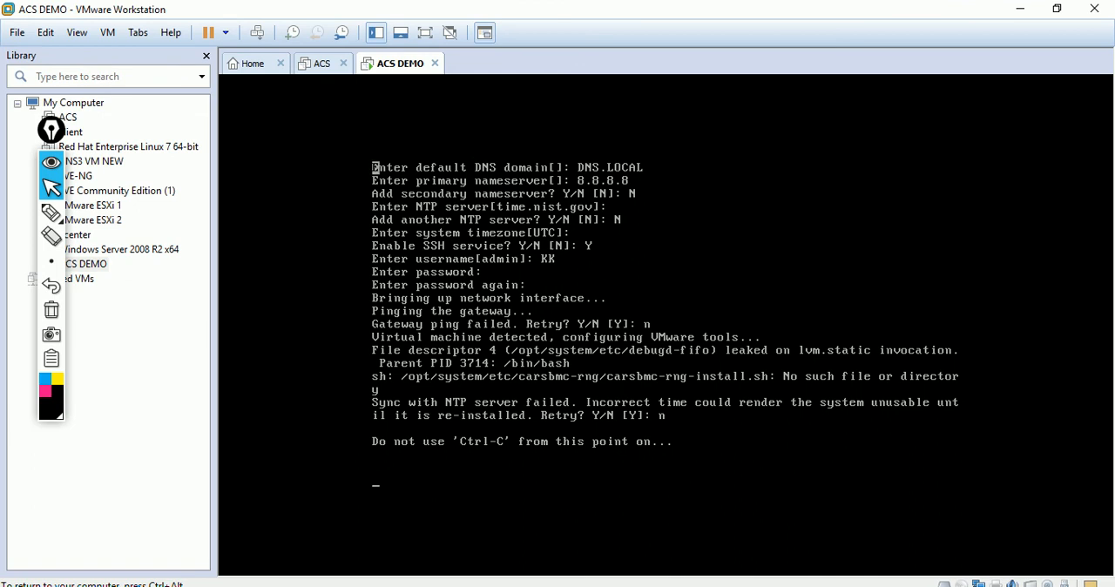
{"action": "key", "text": "ctrl+alt"}
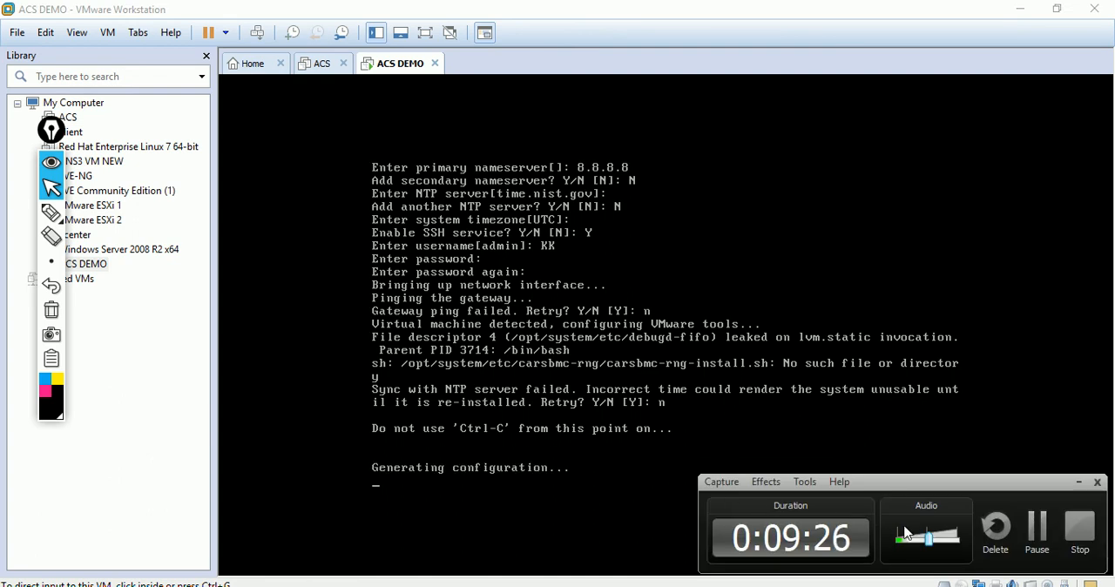
Step: Try to log in to the ACS console as kk with the account password
{"action": "left_click", "coordinate": [1039, 535]}
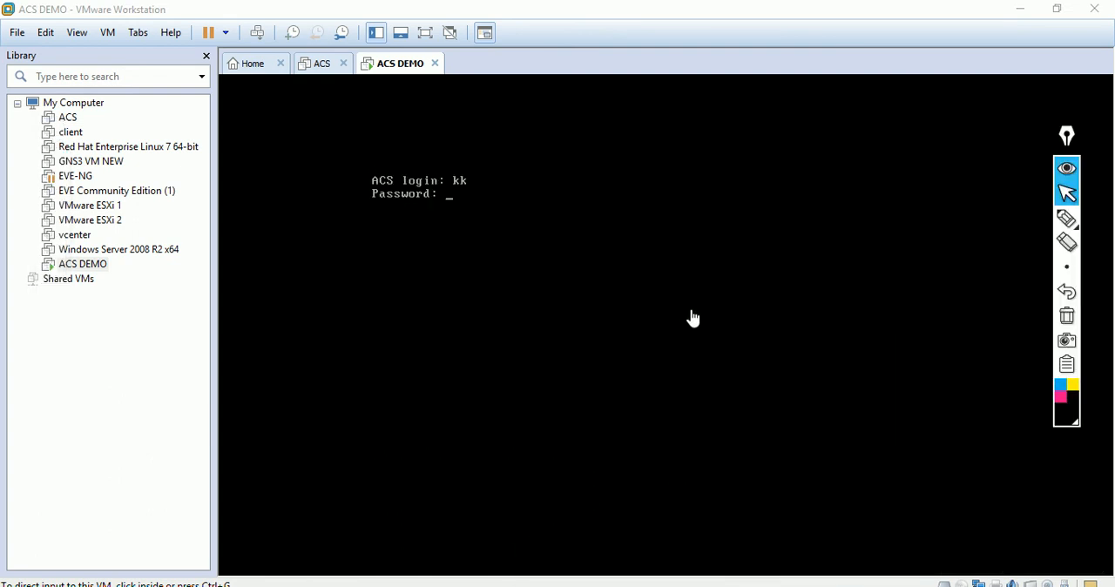
{"action": "left_click", "coordinate": [518, 228]}
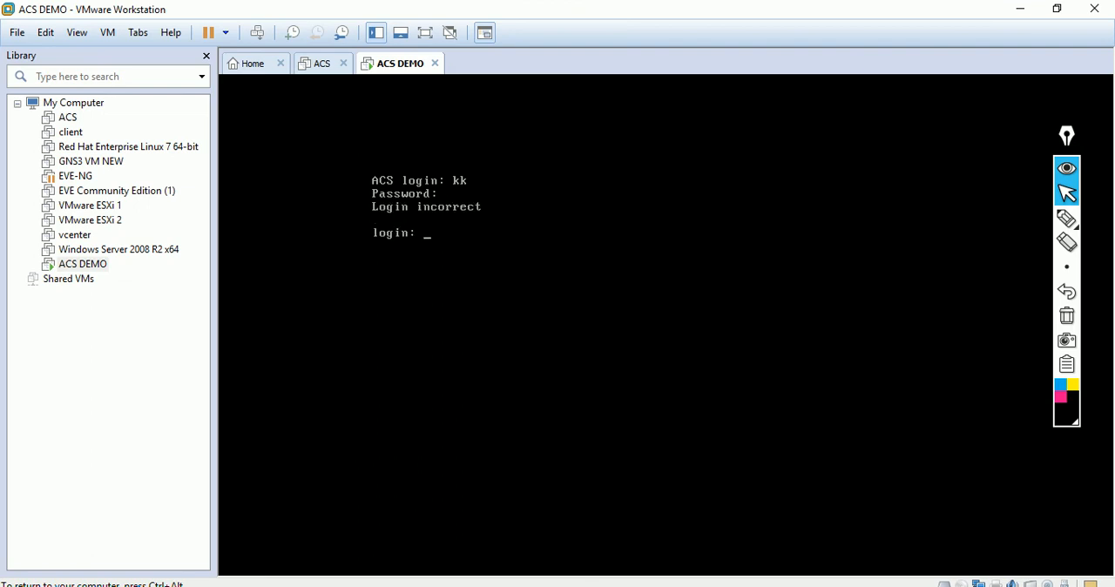
{"action": "type", "text": "kk"}
{"action": "key", "text": "Return"}
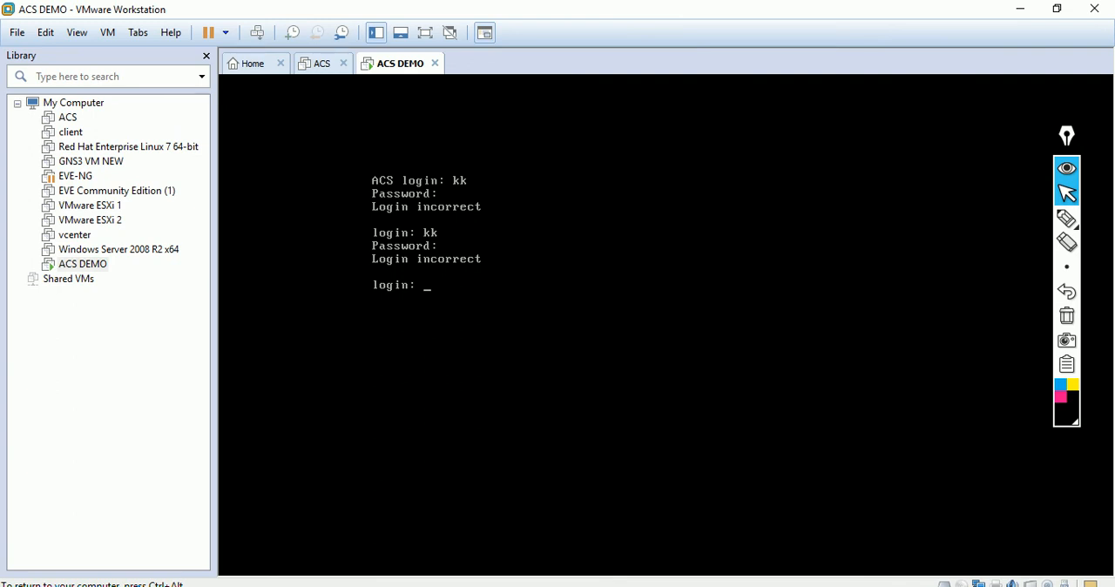
{"action": "key", "text": "Return"}
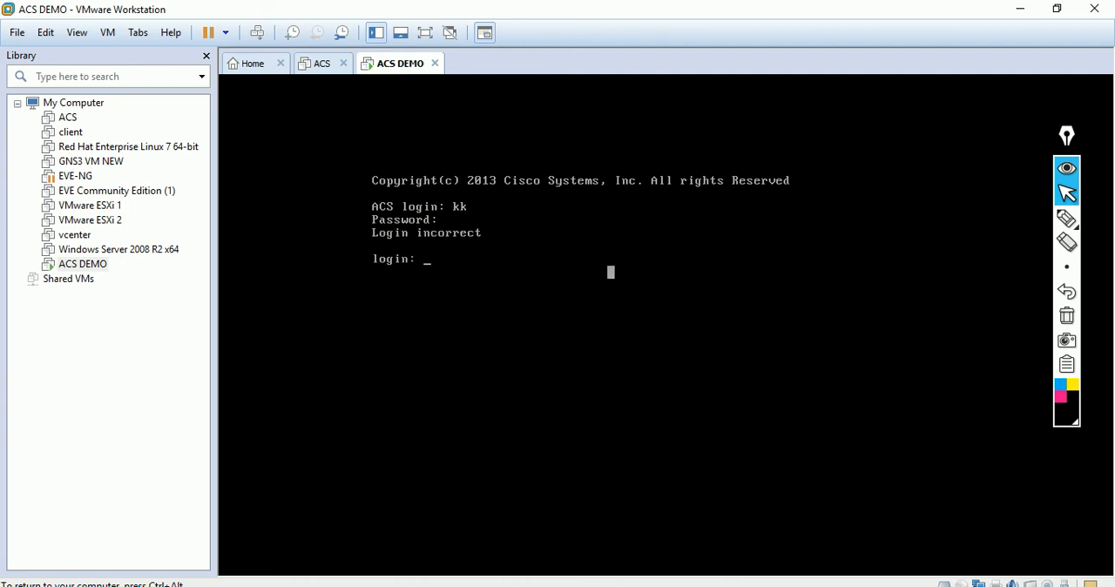
{"action": "key", "text": "ctrl+alt"}
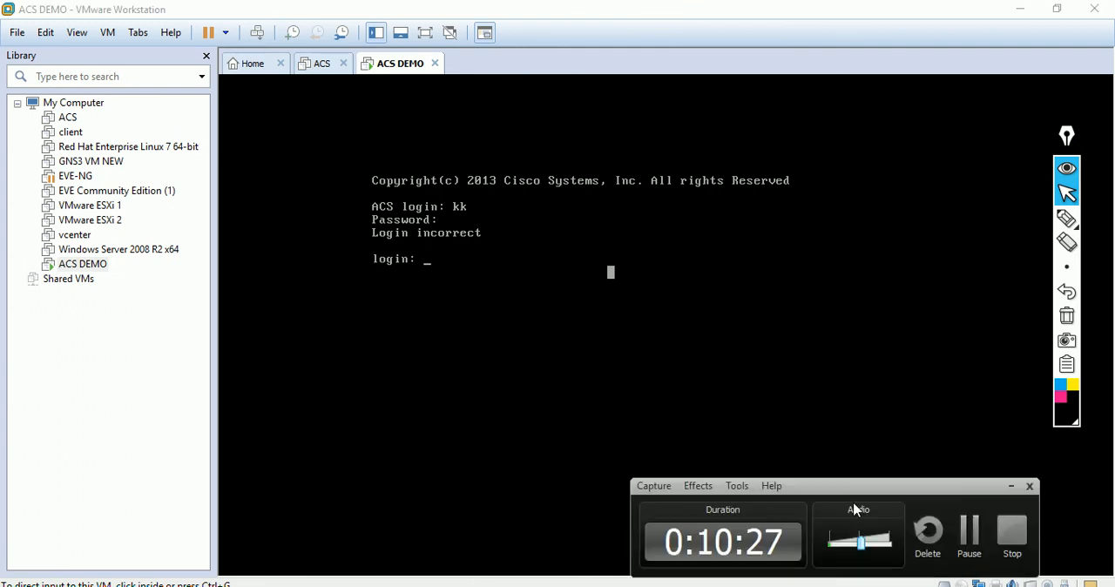
{"action": "left_click", "coordinate": [969, 533]}
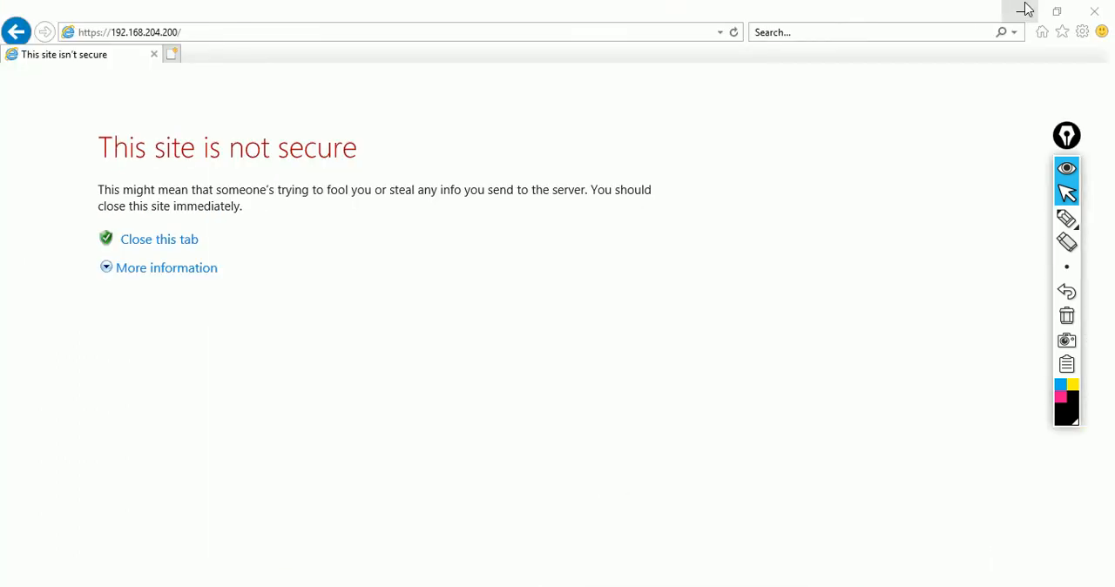
{"action": "left_click", "coordinate": [1056, 11]}
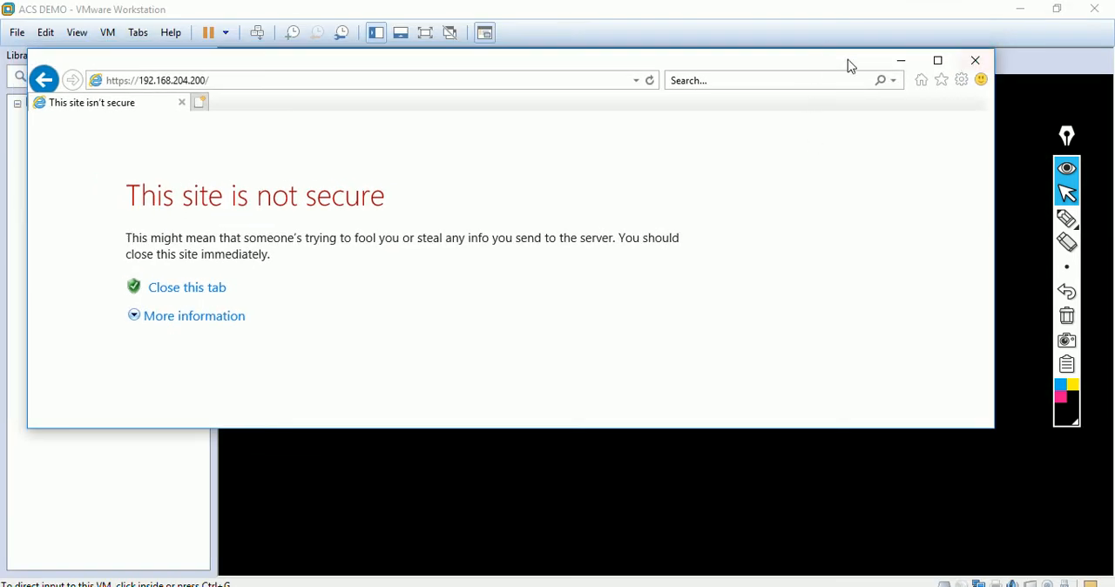
{"action": "left_click", "coordinate": [902, 63]}
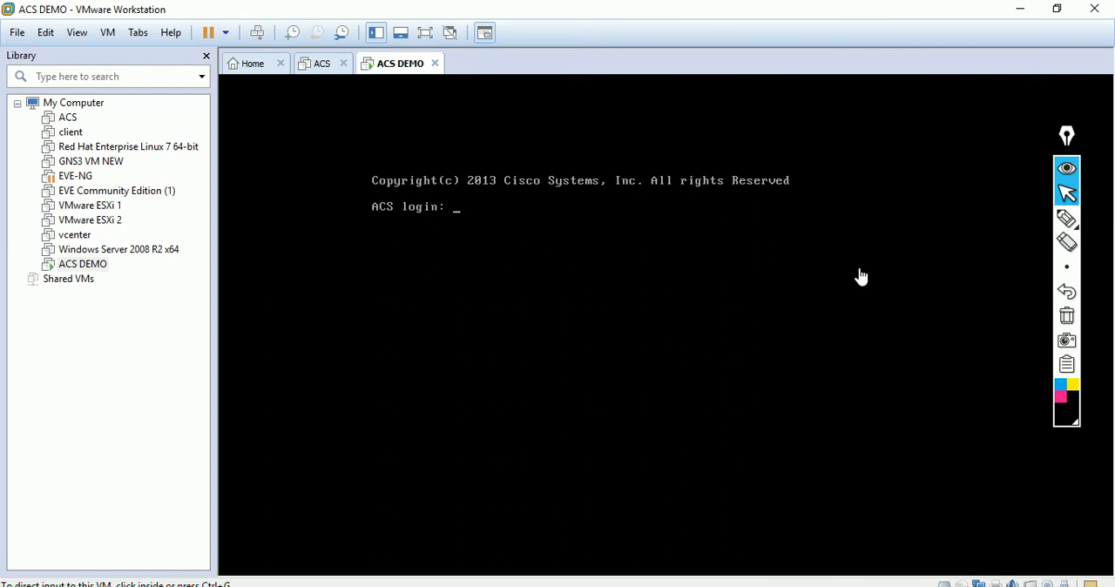
Step: Set the annotation pen to pink and handwrite KK beside the ACS login prompt
{"action": "left_click", "coordinate": [1061, 398]}
{"action": "mouse_move", "coordinate": [1060, 402]}
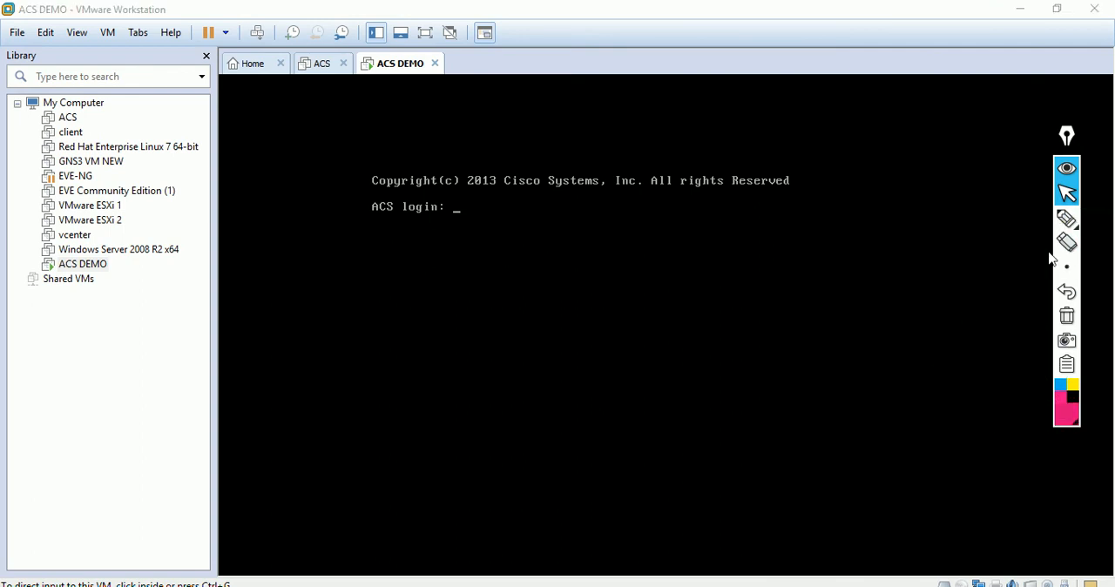
{"action": "left_click", "coordinate": [1068, 218]}
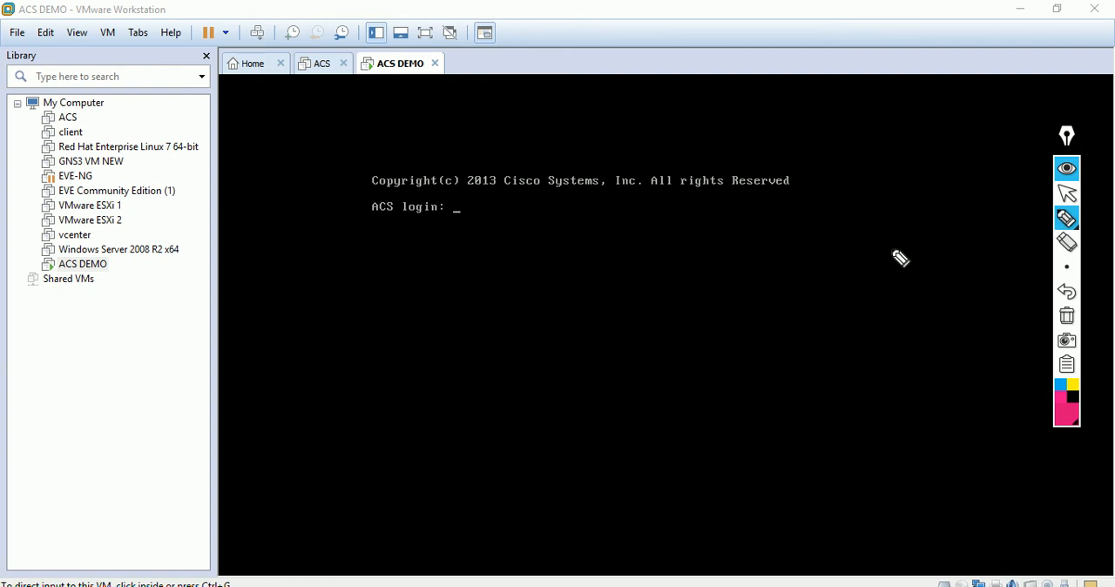
{"action": "left_click_drag", "start_coordinate": [478, 223], "coordinate": [539, 222]}
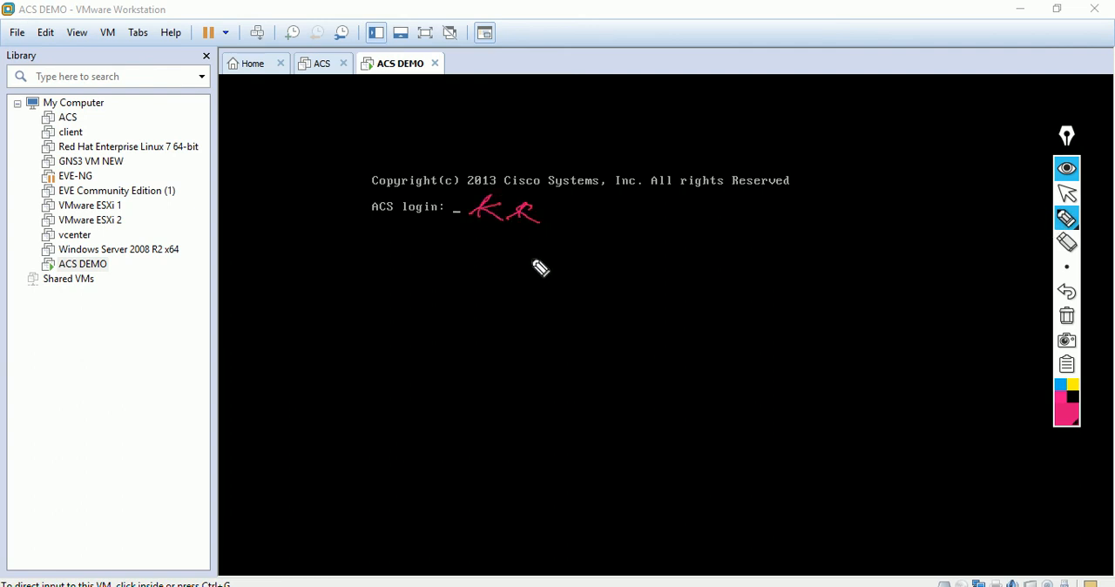
Step: Handwrite "Show application status acs" across the middle of the console and draw five bent arrows below it
{"action": "mouse_move", "coordinate": [419, 290]}
{"action": "left_mouse_down"}
{"action": "mouse_move", "coordinate": [423, 313]}
{"action": "mouse_move", "coordinate": [522, 321]}
{"action": "left_mouse_up"}
{"action": "mouse_move", "coordinate": [593, 328]}
{"action": "left_mouse_down"}
{"action": "mouse_move", "coordinate": [637, 311]}
{"action": "mouse_move", "coordinate": [662, 328]}
{"action": "mouse_move", "coordinate": [919, 309]}
{"action": "mouse_move", "coordinate": [953, 326]}
{"action": "mouse_move", "coordinate": [1019, 323]}
{"action": "left_mouse_up"}
{"action": "left_click", "coordinate": [699, 305]}
{"action": "mouse_move", "coordinate": [388, 352]}
{"action": "left_mouse_down"}
{"action": "mouse_move", "coordinate": [392, 384]}
{"action": "mouse_move", "coordinate": [456, 403]}
{"action": "mouse_move", "coordinate": [428, 502]}
{"action": "mouse_move", "coordinate": [442, 522]}
{"action": "mouse_move", "coordinate": [431, 539]}
{"action": "left_mouse_up"}
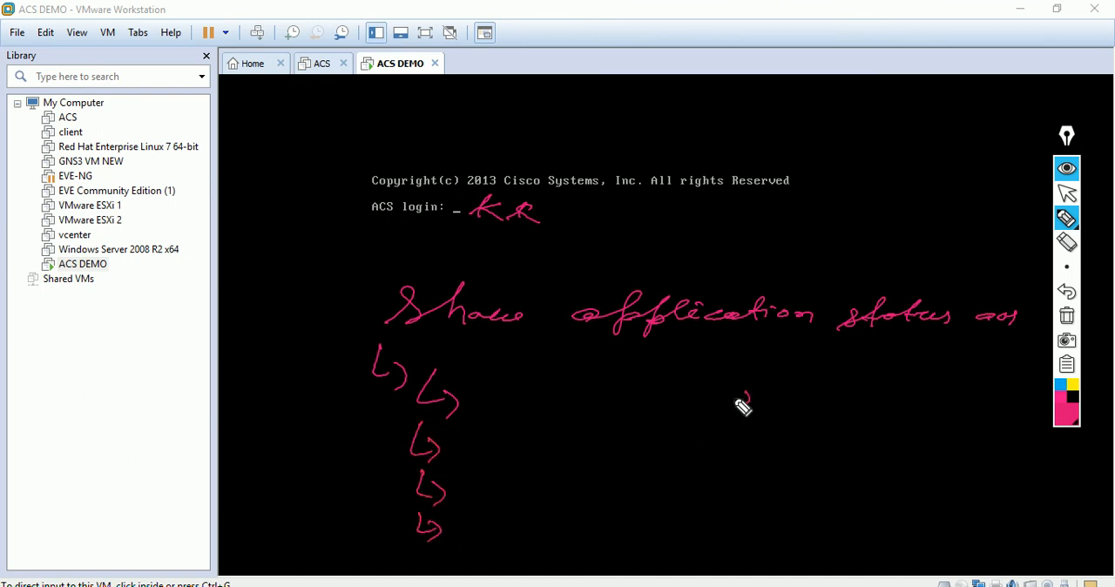
Step: Handwrite "running" and an underlined "management" with arrows below the status command, and underline "application" in the command
{"action": "mouse_move", "coordinate": [793, 407]}
{"action": "left_mouse_down"}
{"action": "mouse_move", "coordinate": [880, 404]}
{"action": "mouse_move", "coordinate": [910, 421]}
{"action": "left_mouse_up"}
{"action": "left_click_drag", "start_coordinate": [570, 342], "coordinate": [802, 343]}
{"action": "left_click_drag", "start_coordinate": [725, 378], "coordinate": [785, 441]}
{"action": "mouse_move", "coordinate": [601, 479]}
{"action": "left_mouse_down"}
{"action": "mouse_move", "coordinate": [723, 505]}
{"action": "mouse_move", "coordinate": [734, 490]}
{"action": "mouse_move", "coordinate": [772, 505]}
{"action": "mouse_move", "coordinate": [784, 489]}
{"action": "left_mouse_up"}
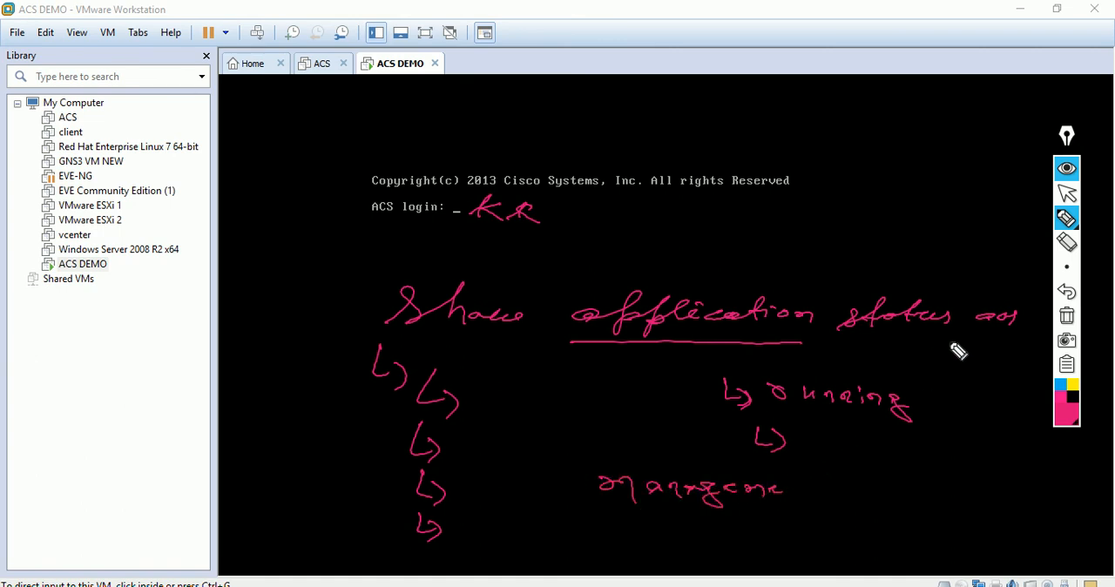
{"action": "left_click_drag", "start_coordinate": [799, 496], "coordinate": [852, 493]}
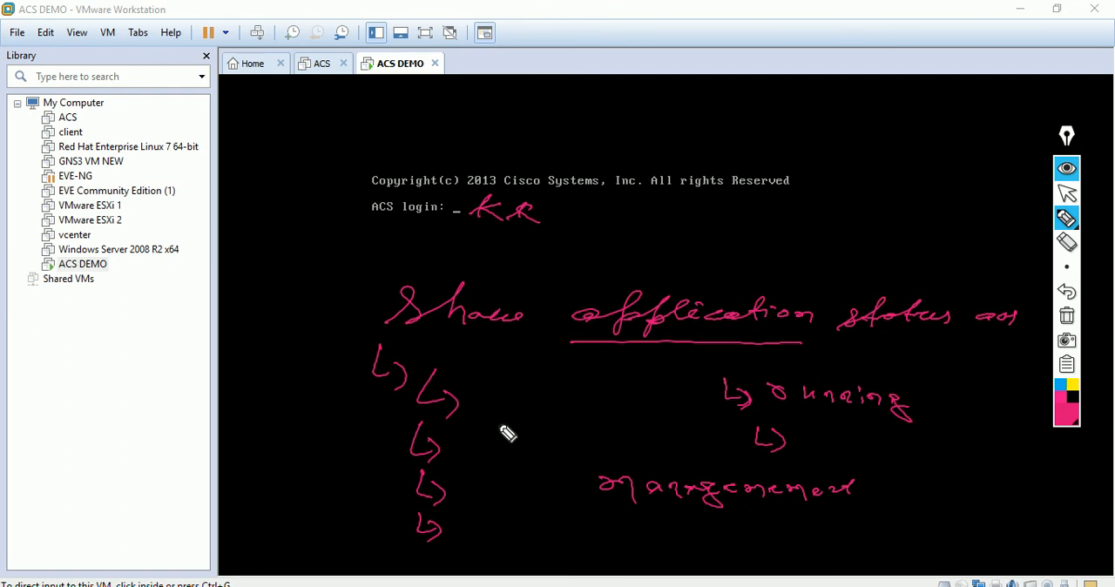
{"action": "mouse_move", "coordinate": [930, 375]}
{"action": "left_mouse_down"}
{"action": "mouse_move", "coordinate": [927, 402]}
{"action": "mouse_move", "coordinate": [916, 401]}
{"action": "left_mouse_up"}
{"action": "mouse_move", "coordinate": [864, 493]}
{"action": "left_mouse_down"}
{"action": "mouse_move", "coordinate": [897, 493]}
{"action": "mouse_move", "coordinate": [889, 502]}
{"action": "left_mouse_up"}
{"action": "left_click_drag", "start_coordinate": [604, 517], "coordinate": [834, 517]}
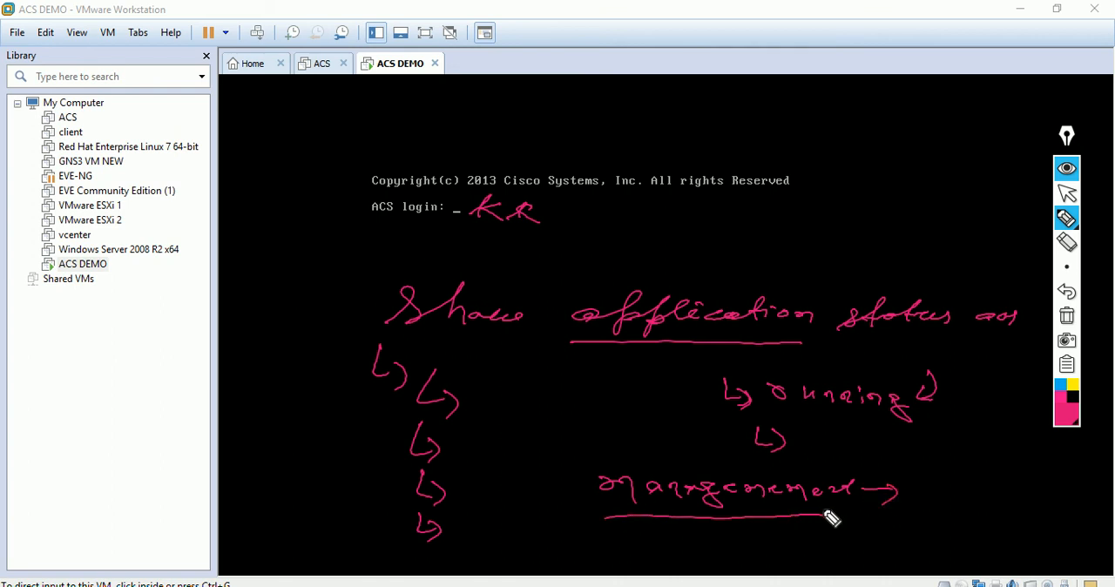
Step: Draw an arrow pointing at "application" and handwrite "running" and "GUI" beside "management"
{"action": "left_click_drag", "start_coordinate": [547, 406], "coordinate": [622, 370]}
{"action": "left_click_drag", "start_coordinate": [590, 374], "coordinate": [620, 388]}
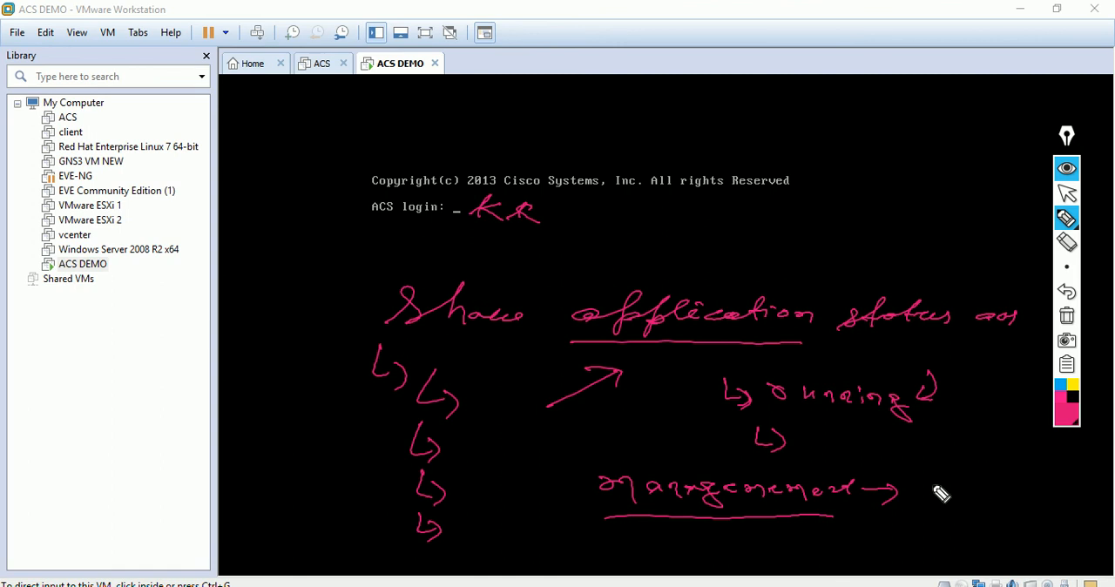
{"action": "left_click_drag", "start_coordinate": [930, 492], "coordinate": [1021, 509]}
{"action": "left_click", "coordinate": [913, 526]}
{"action": "left_click_drag", "start_coordinate": [906, 540], "coordinate": [989, 542]}
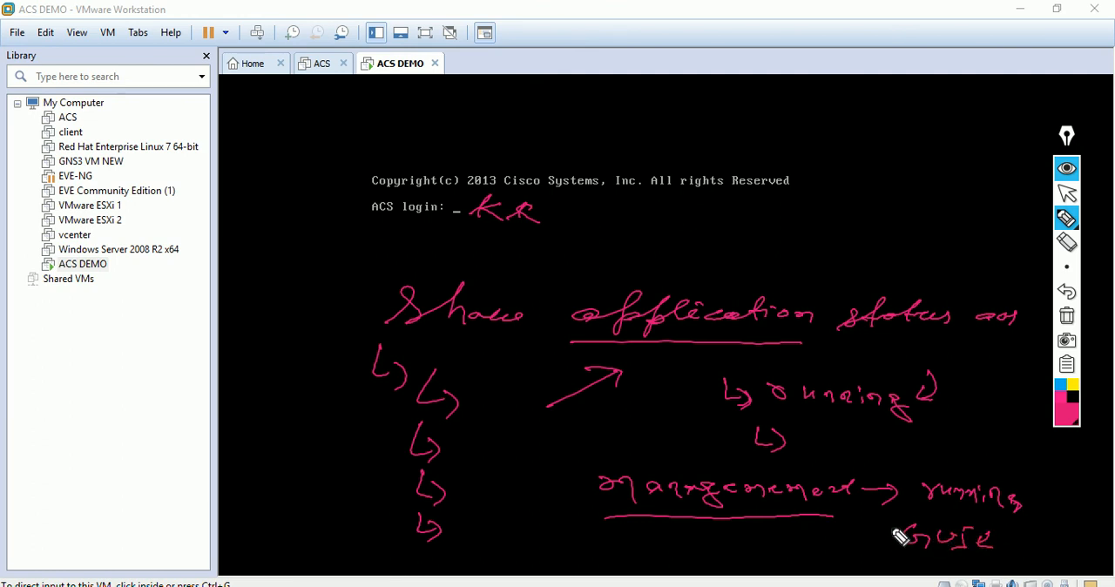
Step: Circle the status command, the "running" note and the ACS login prompt, add pointing arrows, and underline KK
{"action": "mouse_move", "coordinate": [324, 282]}
{"action": "left_mouse_down"}
{"action": "mouse_move", "coordinate": [354, 334]}
{"action": "mouse_move", "coordinate": [890, 342]}
{"action": "mouse_move", "coordinate": [754, 274]}
{"action": "mouse_move", "coordinate": [387, 324]}
{"action": "left_mouse_up"}
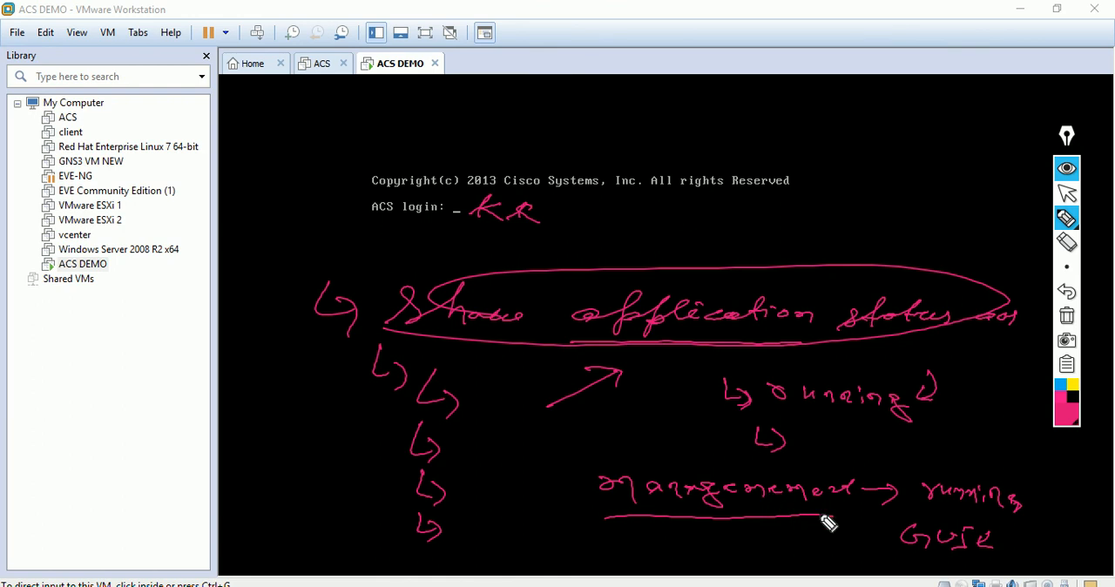
{"action": "left_click_drag", "start_coordinate": [554, 462], "coordinate": [577, 495]}
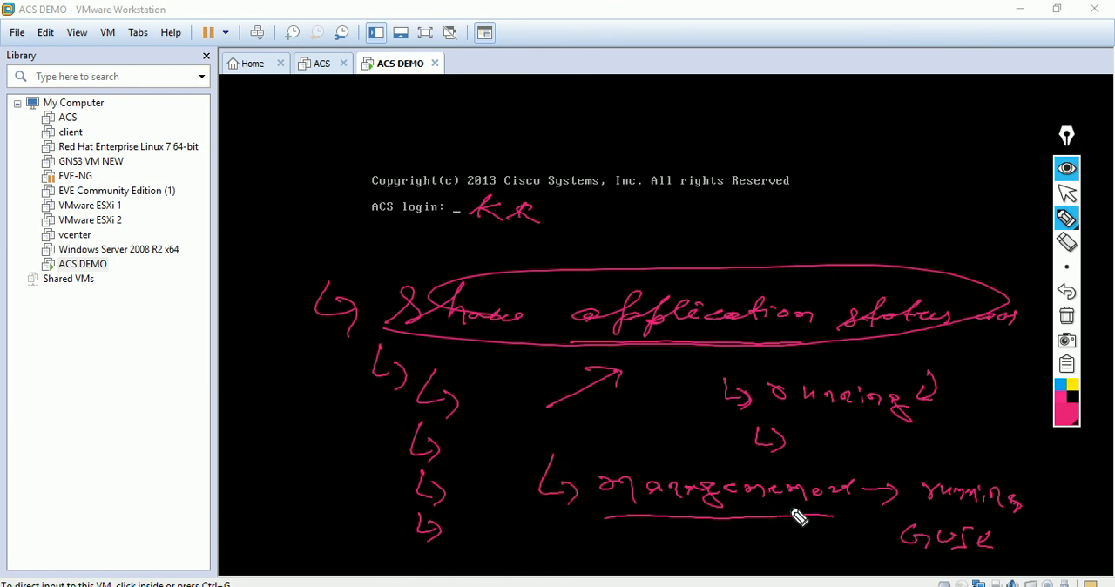
{"action": "mouse_move", "coordinate": [901, 503]}
{"action": "left_mouse_down"}
{"action": "mouse_move", "coordinate": [980, 513]}
{"action": "mouse_move", "coordinate": [935, 478]}
{"action": "mouse_move", "coordinate": [935, 518]}
{"action": "left_mouse_up"}
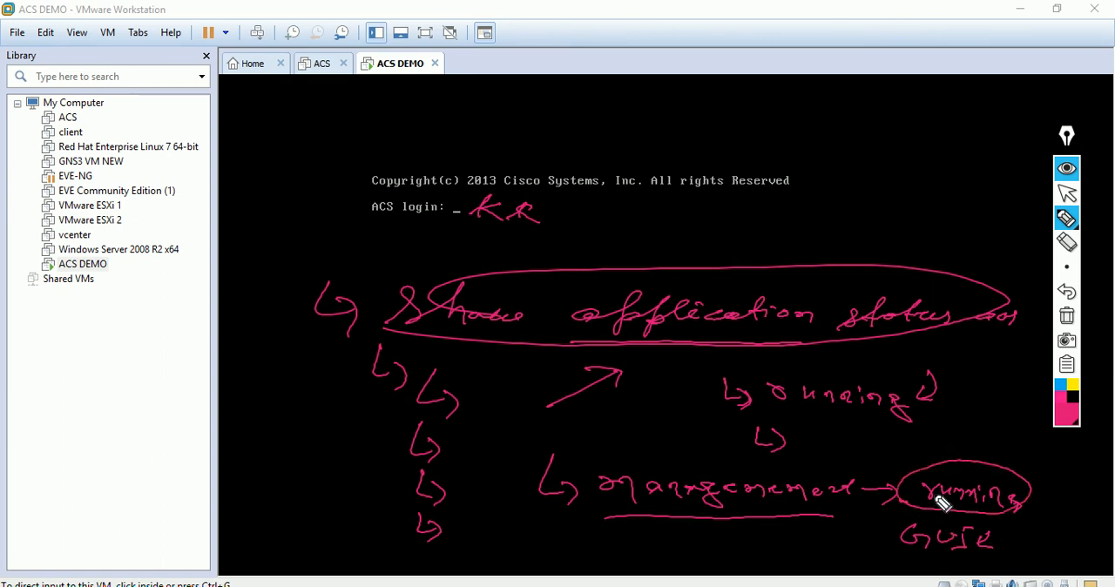
{"action": "left_click_drag", "start_coordinate": [872, 443], "coordinate": [883, 475]}
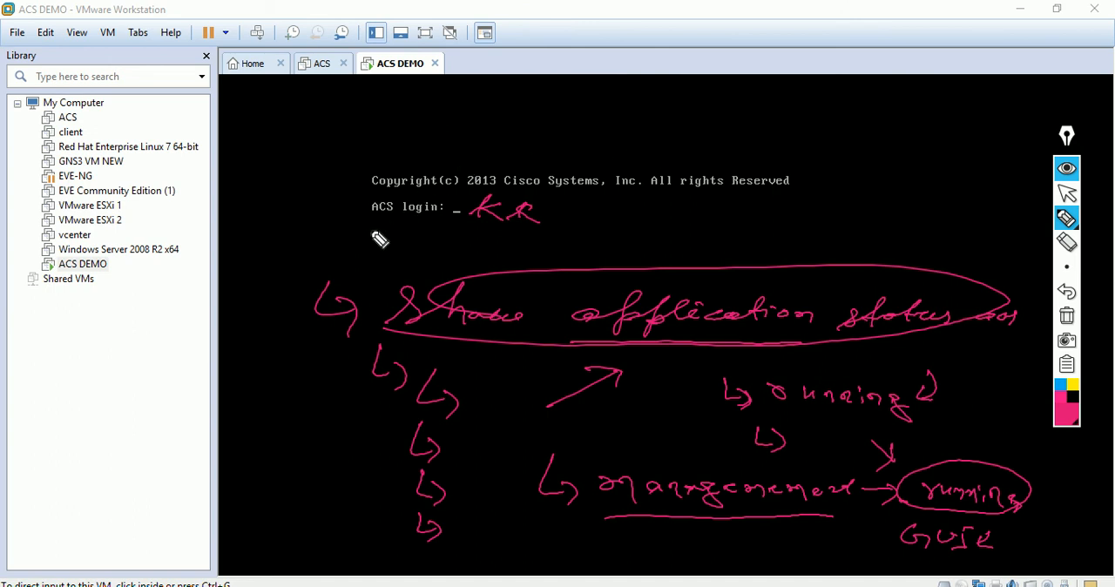
{"action": "mouse_move", "coordinate": [378, 224]}
{"action": "left_mouse_down"}
{"action": "mouse_move", "coordinate": [450, 217]}
{"action": "mouse_move", "coordinate": [373, 218]}
{"action": "mouse_move", "coordinate": [408, 219]}
{"action": "left_mouse_up"}
{"action": "mouse_move", "coordinate": [554, 228]}
{"action": "left_mouse_down"}
{"action": "mouse_move", "coordinate": [500, 239]}
{"action": "mouse_move", "coordinate": [557, 251]}
{"action": "left_mouse_up"}
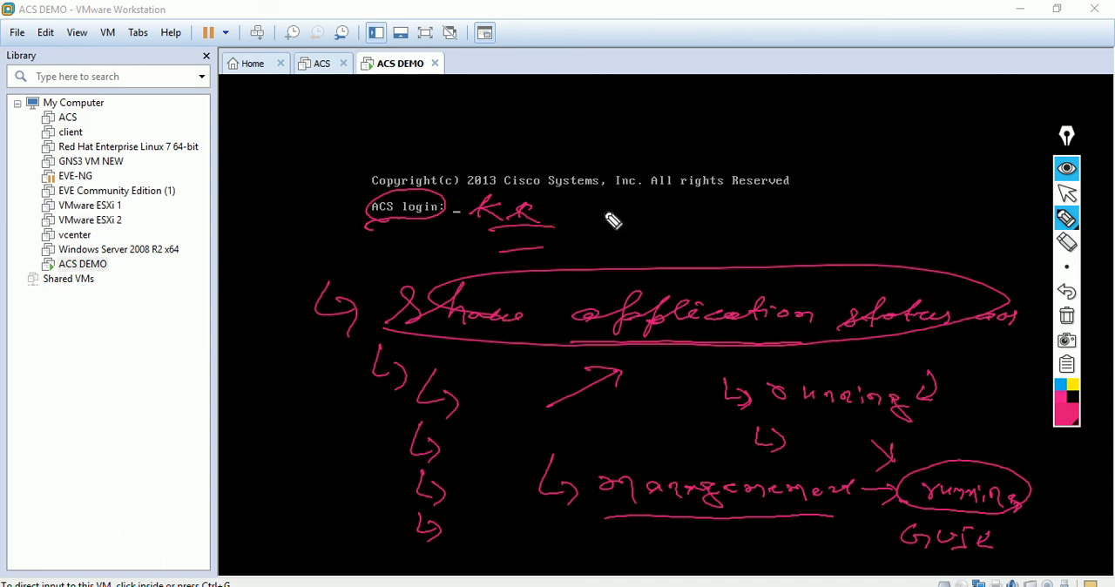
Step: Handwrite "5 m" beside KK, a check mark above the status command and a circled "5-7" above them
{"action": "left_click_drag", "start_coordinate": [609, 220], "coordinate": [648, 214]}
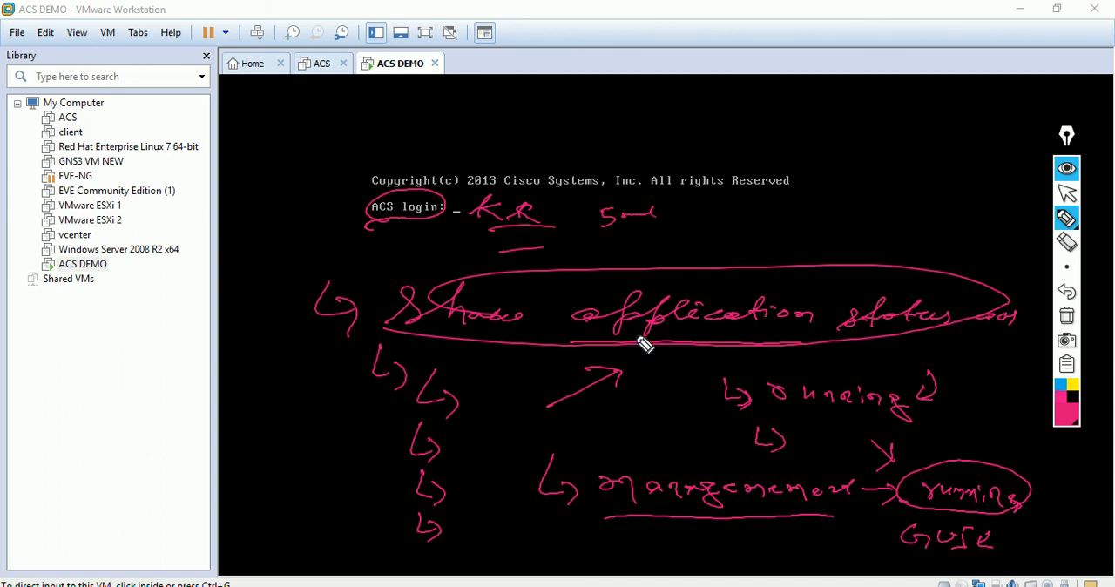
{"action": "left_click_drag", "start_coordinate": [810, 248], "coordinate": [838, 227]}
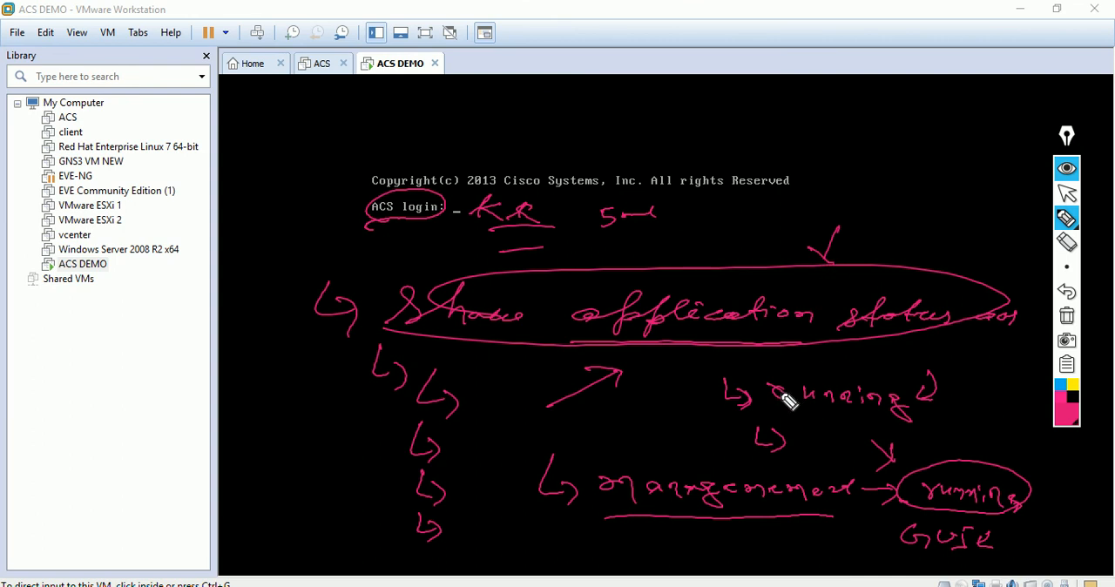
{"action": "mouse_move", "coordinate": [817, 137]}
{"action": "left_mouse_down"}
{"action": "mouse_move", "coordinate": [805, 162]}
{"action": "mouse_move", "coordinate": [844, 147]}
{"action": "mouse_move", "coordinate": [871, 159]}
{"action": "left_mouse_up"}
{"action": "left_click_drag", "start_coordinate": [859, 112], "coordinate": [910, 132]}
{"action": "left_click_drag", "start_coordinate": [774, 150], "coordinate": [858, 110]}
Step: Add arrows and a line beside the status notes, a circled "10" pointing at the command, and clear all annotations
{"action": "left_click_drag", "start_coordinate": [472, 380], "coordinate": [476, 406]}
{"action": "mouse_move", "coordinate": [484, 393]}
{"action": "left_mouse_down"}
{"action": "mouse_move", "coordinate": [505, 406]}
{"action": "mouse_move", "coordinate": [493, 435]}
{"action": "left_mouse_up"}
{"action": "left_click_drag", "start_coordinate": [475, 493], "coordinate": [536, 502]}
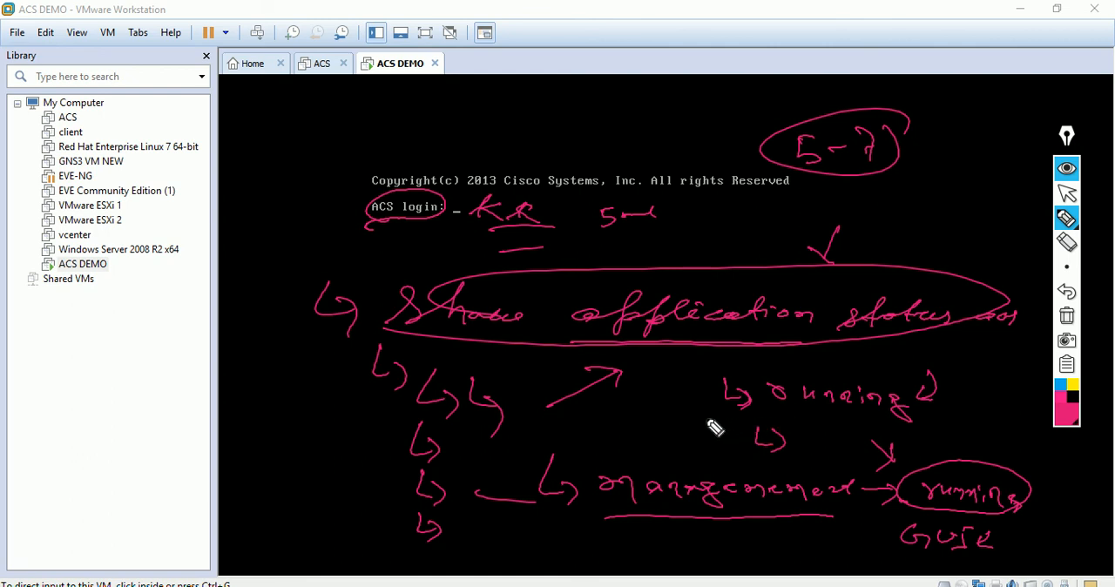
{"action": "left_click_drag", "start_coordinate": [746, 522], "coordinate": [903, 510]}
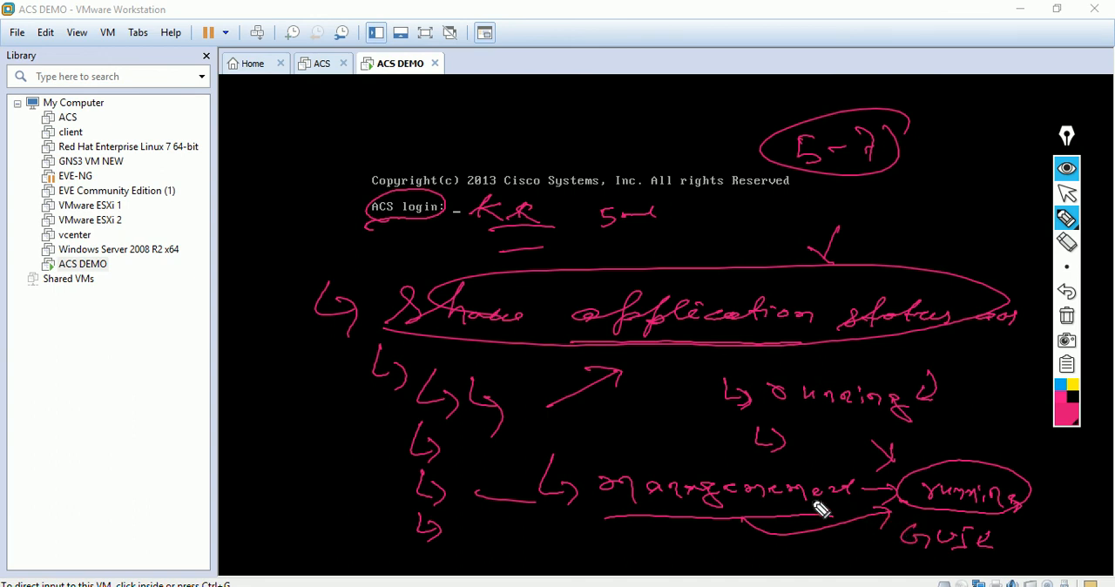
{"action": "mouse_move", "coordinate": [243, 310]}
{"action": "left_mouse_down"}
{"action": "mouse_move", "coordinate": [245, 325]}
{"action": "mouse_move", "coordinate": [257, 312]}
{"action": "mouse_move", "coordinate": [274, 320]}
{"action": "mouse_move", "coordinate": [308, 293]}
{"action": "left_mouse_up"}
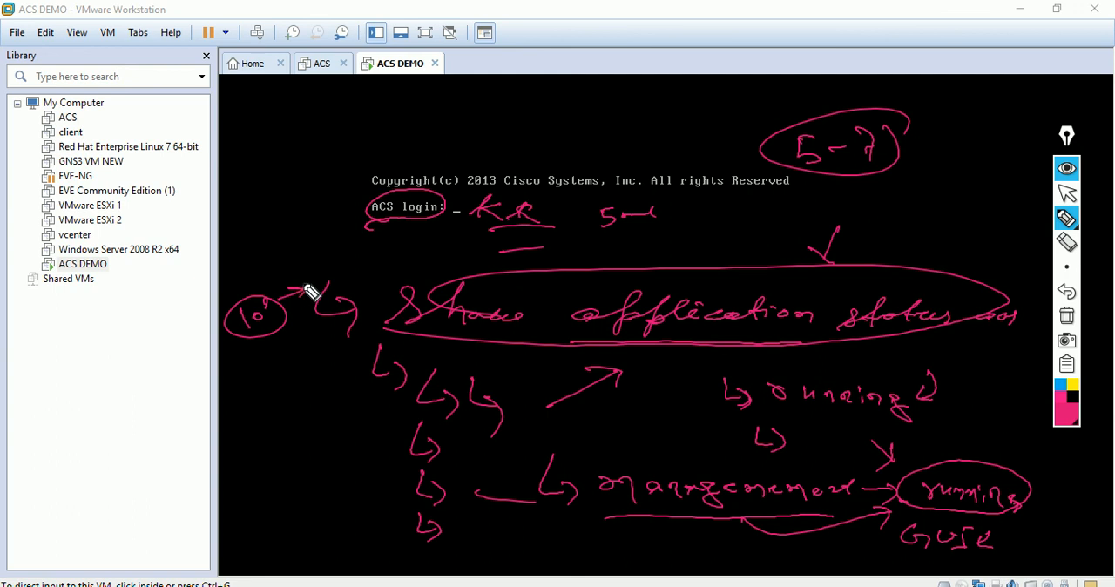
{"action": "left_click", "coordinate": [1066, 315]}
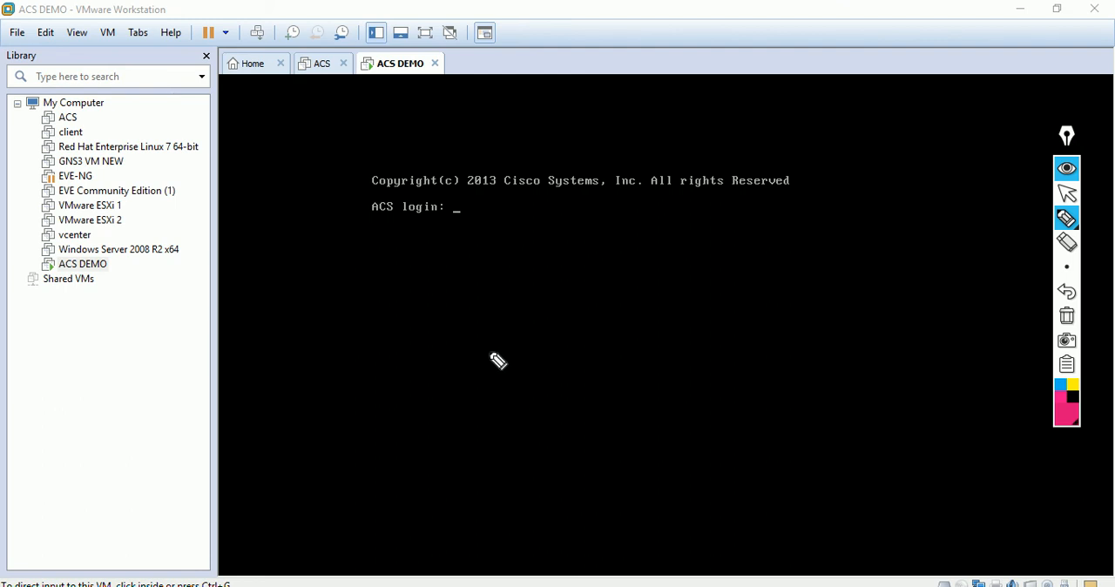
Step: Handwrite "sh run" on the console with a bent arrow and dashes below it, and clear the drawing
{"action": "mouse_move", "coordinate": [484, 355]}
{"action": "left_mouse_down"}
{"action": "mouse_move", "coordinate": [523, 336]}
{"action": "mouse_move", "coordinate": [593, 331]}
{"action": "left_mouse_up"}
{"action": "left_click", "coordinate": [670, 310]}
{"action": "left_click_drag", "start_coordinate": [670, 310], "coordinate": [849, 310]}
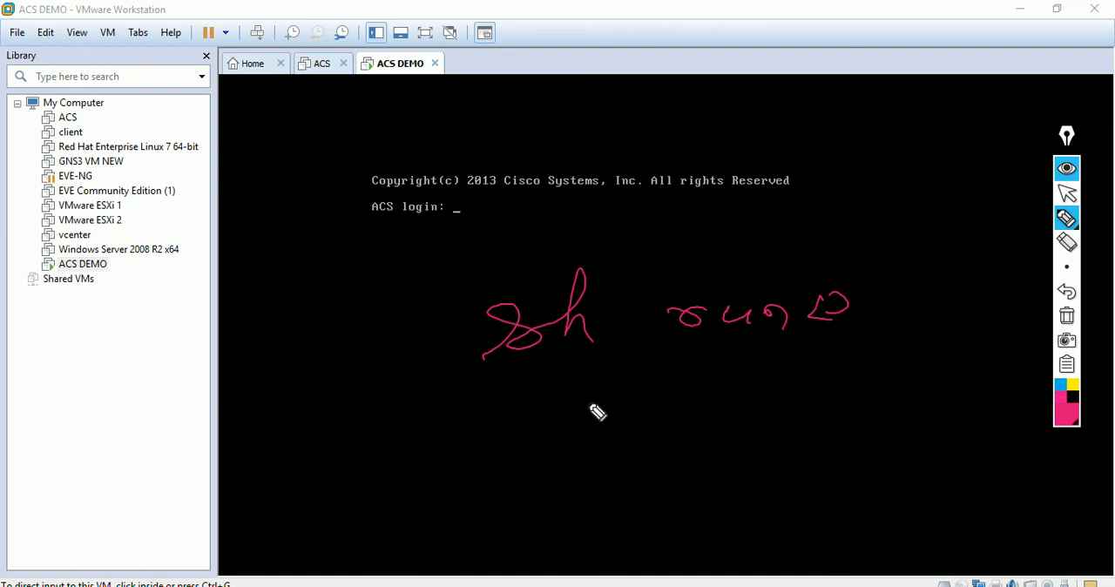
{"action": "left_click_drag", "start_coordinate": [564, 390], "coordinate": [712, 479]}
{"action": "left_click_drag", "start_coordinate": [819, 446], "coordinate": [988, 428]}
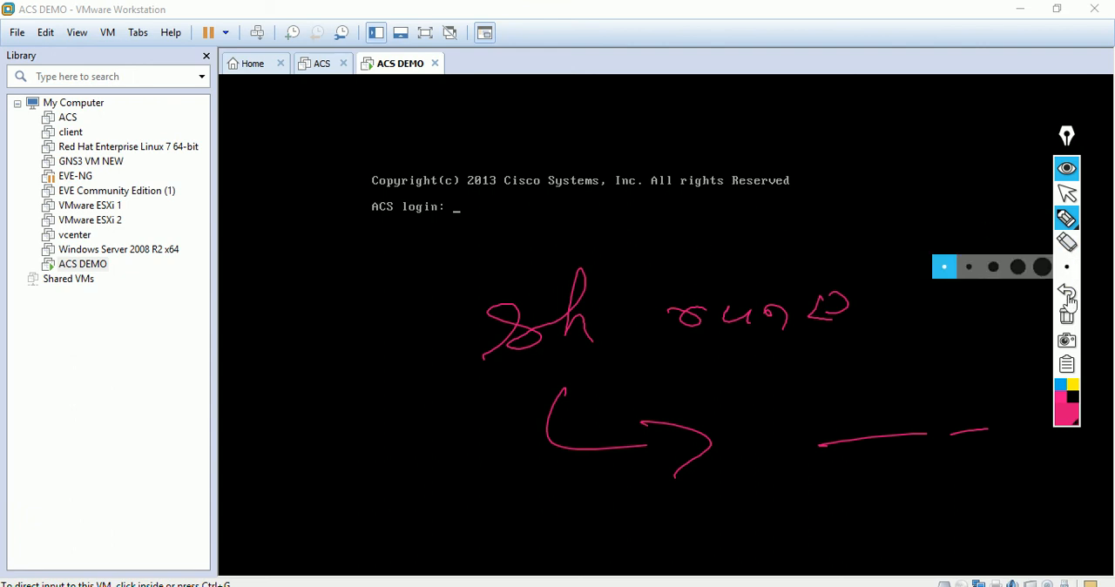
{"action": "left_click", "coordinate": [1066, 315]}
Step: Power on the ACS virtual machine, return to the ACS DEMO console and postpone the VMware Tools update
{"action": "left_click", "coordinate": [1068, 195]}
{"action": "left_click", "coordinate": [334, 72]}
{"action": "left_click", "coordinate": [342, 129]}
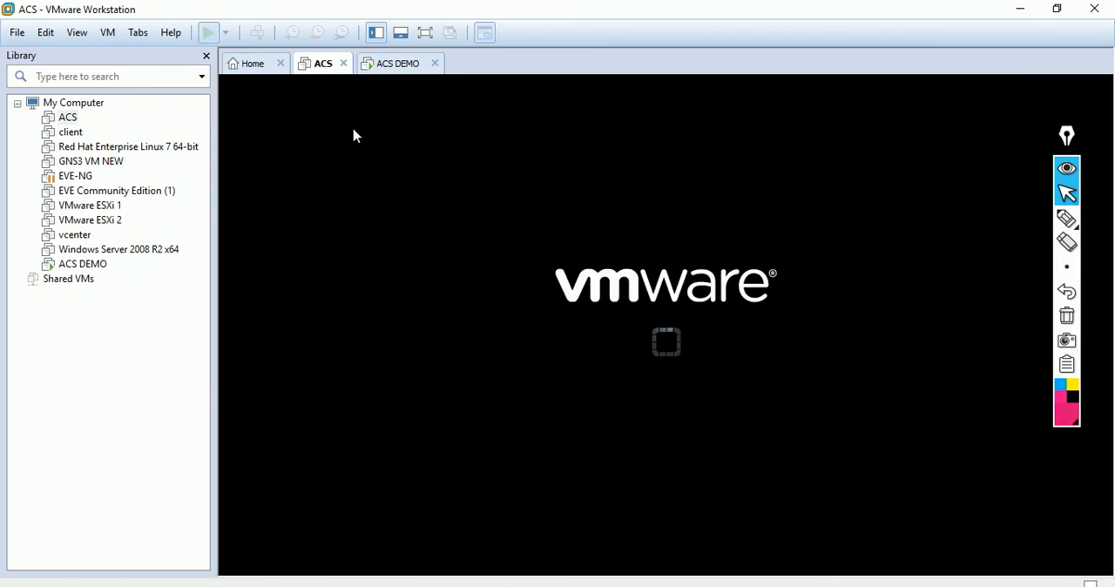
{"action": "left_click", "coordinate": [403, 69]}
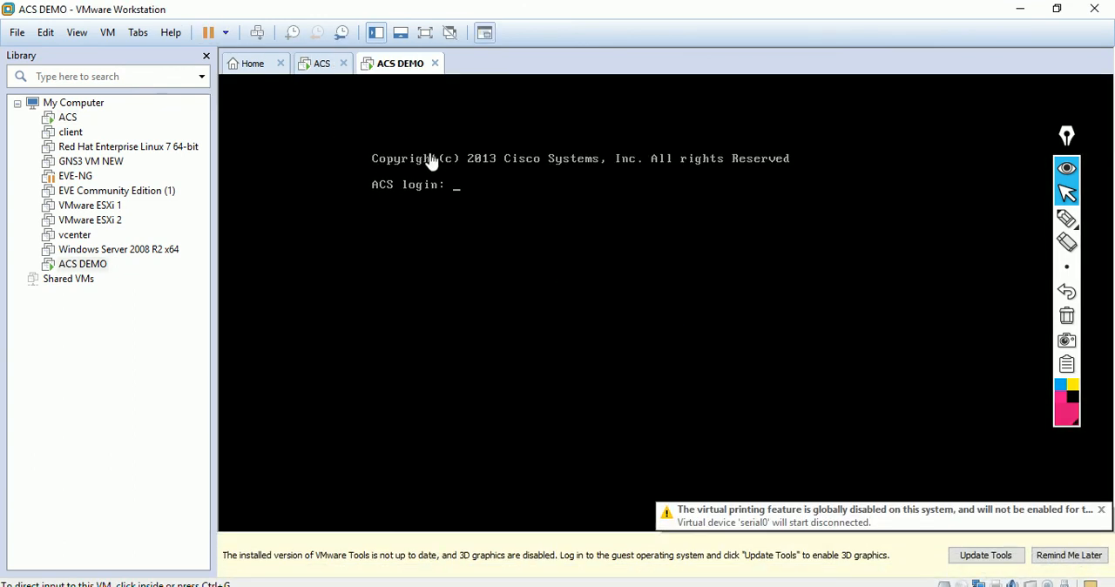
{"action": "left_click", "coordinate": [1058, 556]}
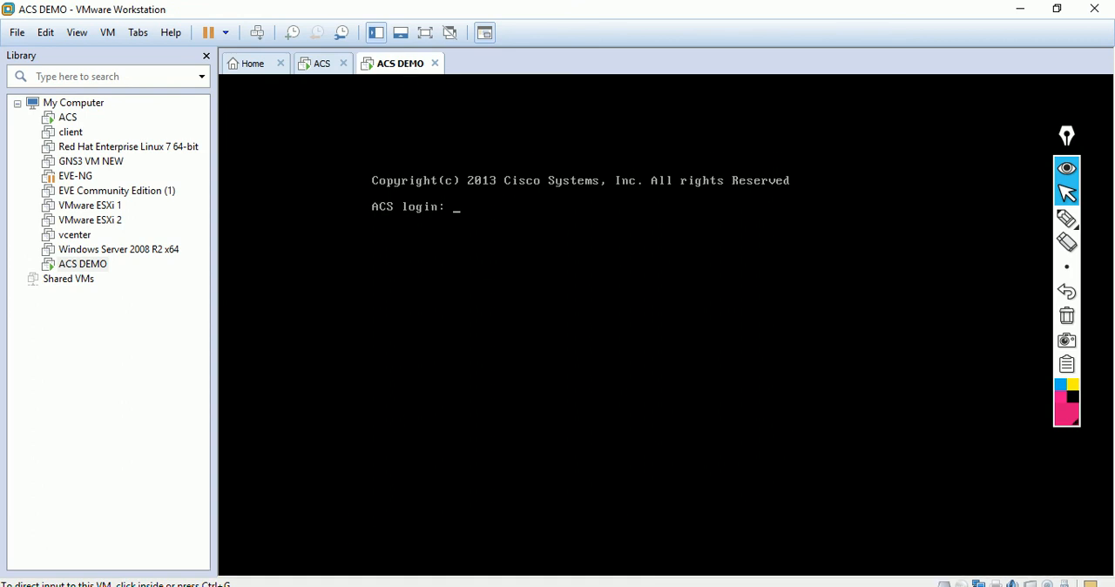
{"action": "key", "text": "alt+Tab"}
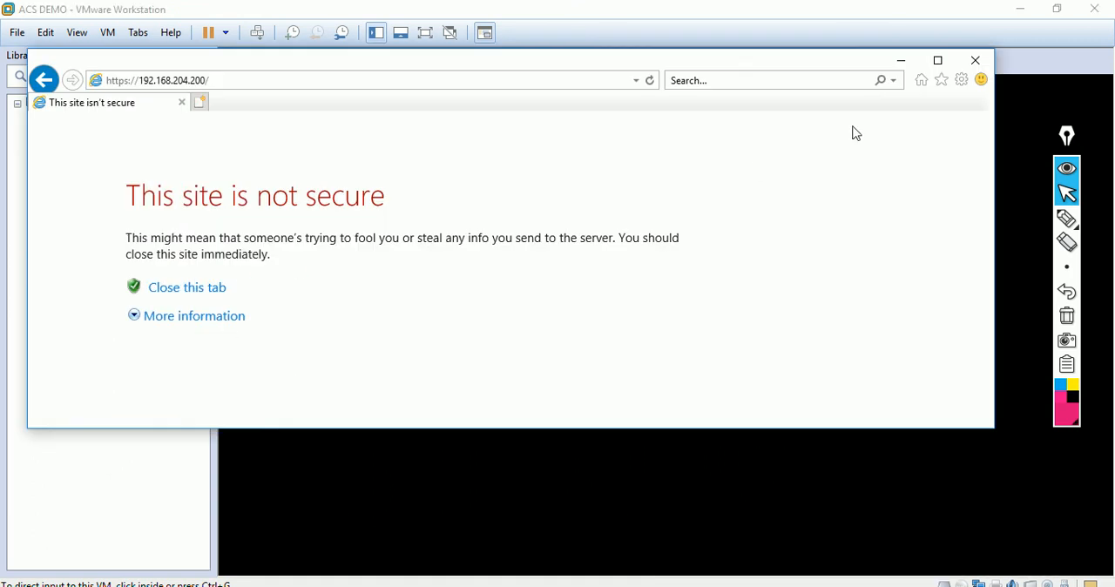
{"action": "left_click", "coordinate": [938, 60]}
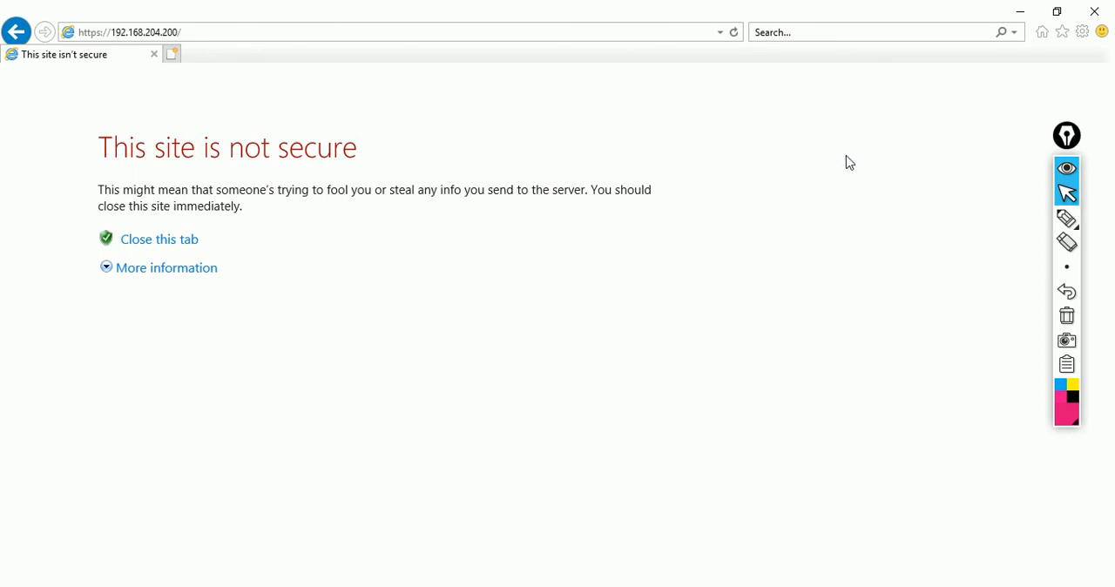
{"action": "left_click", "coordinate": [144, 273]}
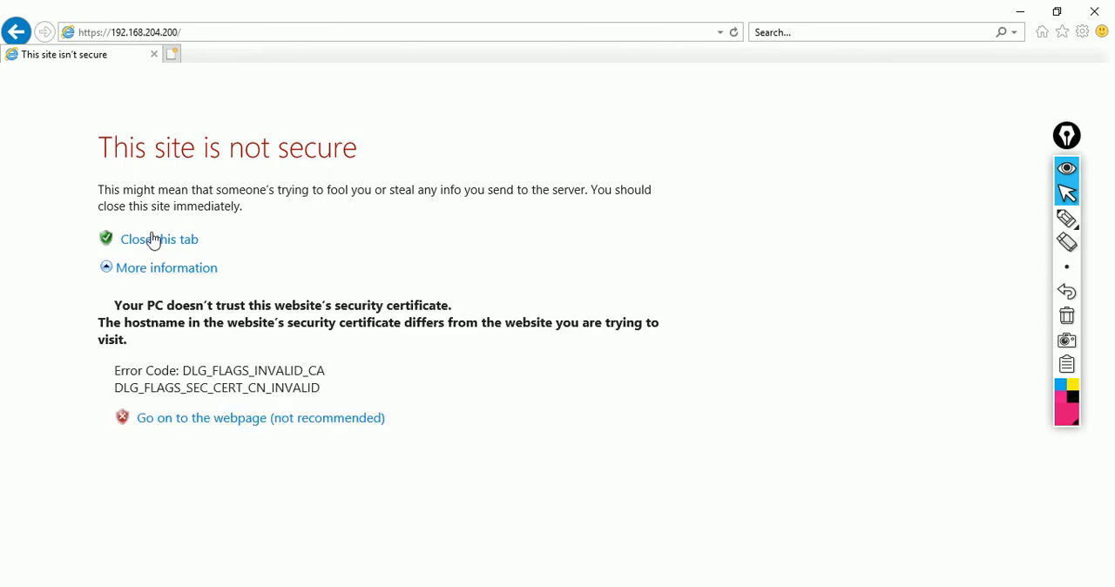
{"action": "left_click", "coordinate": [214, 428]}
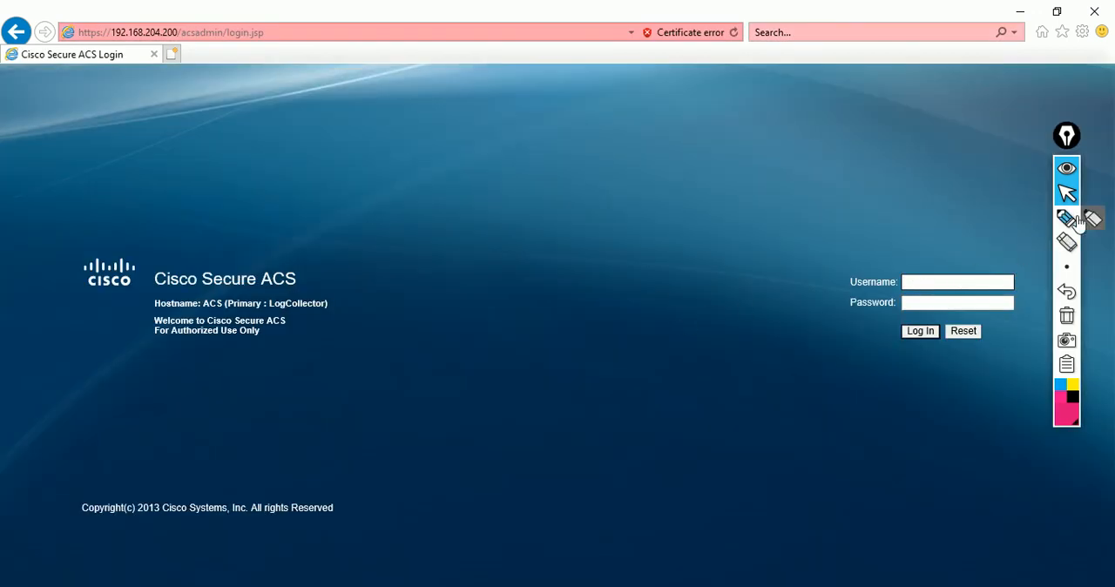
Step: Handwrite a circled, underlined "GUI" above the login form, with the default user acsadmin and the default password below it
{"action": "left_click", "coordinate": [1067, 220]}
{"action": "mouse_move", "coordinate": [446, 152]}
{"action": "left_mouse_down"}
{"action": "mouse_move", "coordinate": [448, 164]}
{"action": "mouse_move", "coordinate": [575, 155]}
{"action": "left_mouse_up"}
{"action": "mouse_move", "coordinate": [233, 94]}
{"action": "left_mouse_down"}
{"action": "mouse_move", "coordinate": [206, 126]}
{"action": "mouse_move", "coordinate": [274, 122]}
{"action": "mouse_move", "coordinate": [309, 102]}
{"action": "mouse_move", "coordinate": [299, 120]}
{"action": "left_mouse_up"}
{"action": "left_click_drag", "start_coordinate": [167, 144], "coordinate": [373, 80]}
{"action": "left_click_drag", "start_coordinate": [299, 76], "coordinate": [373, 80]}
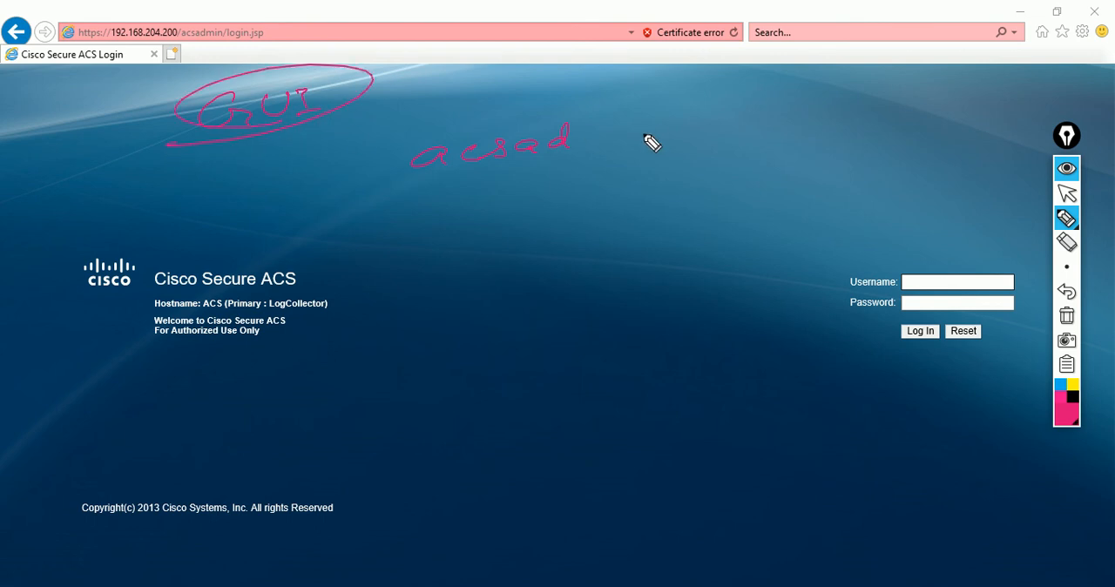
{"action": "mouse_move", "coordinate": [580, 145]}
{"action": "left_mouse_down"}
{"action": "mouse_move", "coordinate": [627, 129]}
{"action": "mouse_move", "coordinate": [654, 142]}
{"action": "left_mouse_up"}
{"action": "left_click_drag", "start_coordinate": [344, 219], "coordinate": [347, 237]}
{"action": "mouse_move", "coordinate": [358, 226]}
{"action": "left_mouse_down"}
{"action": "mouse_move", "coordinate": [368, 258]}
{"action": "mouse_move", "coordinate": [473, 229]}
{"action": "mouse_move", "coordinate": [636, 219]}
{"action": "mouse_move", "coordinate": [704, 193]}
{"action": "mouse_move", "coordinate": [751, 201]}
{"action": "left_mouse_up"}
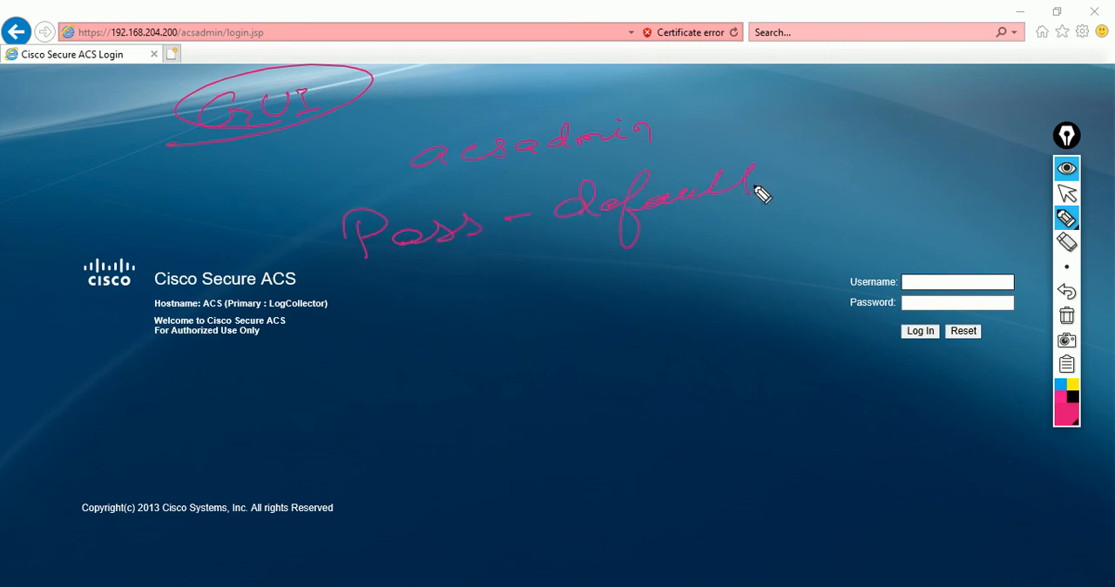
{"action": "mouse_move", "coordinate": [261, 179]}
{"action": "left_mouse_down"}
{"action": "mouse_move", "coordinate": [366, 166]}
{"action": "mouse_move", "coordinate": [396, 176]}
{"action": "left_mouse_up"}
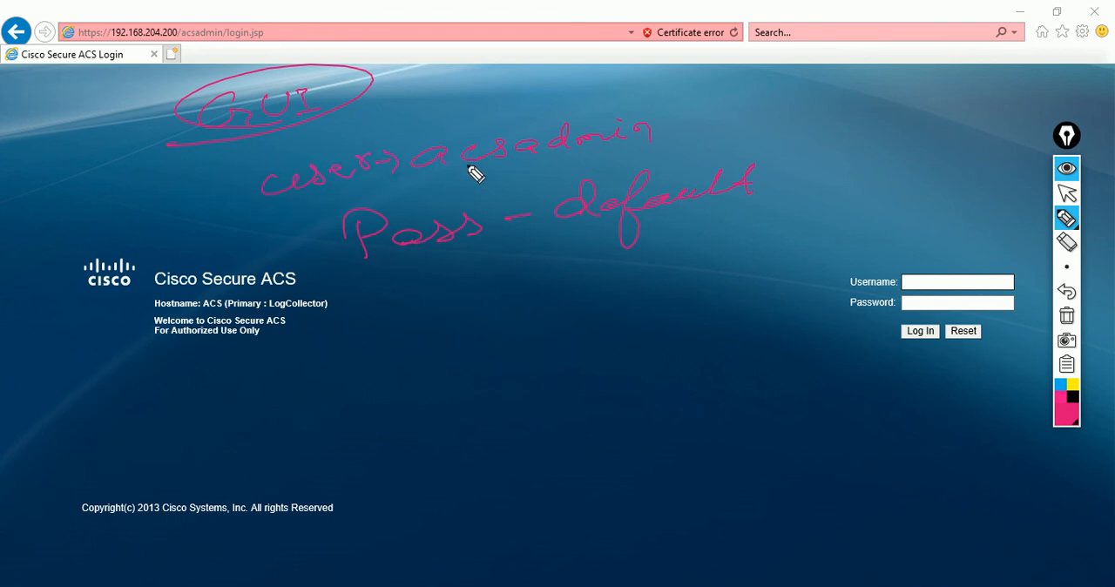
Step: Log in to Cisco Secure ACS as acsadmin with the default account password and dismiss the password-saving offer
{"action": "left_click", "coordinate": [1067, 192]}
{"action": "left_click", "coordinate": [968, 284]}
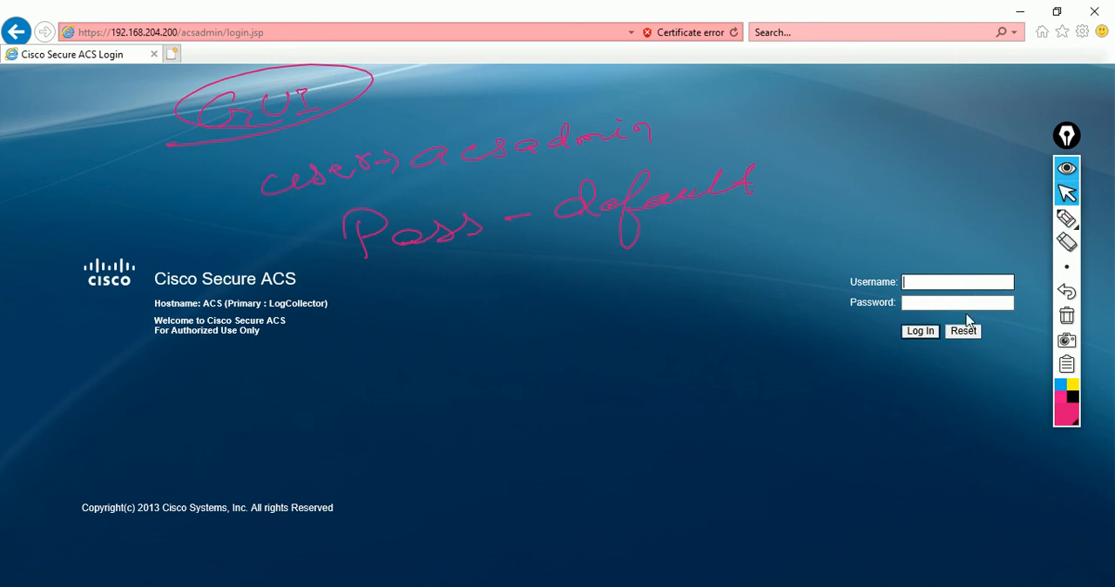
{"action": "type", "text": "acsadmin"}
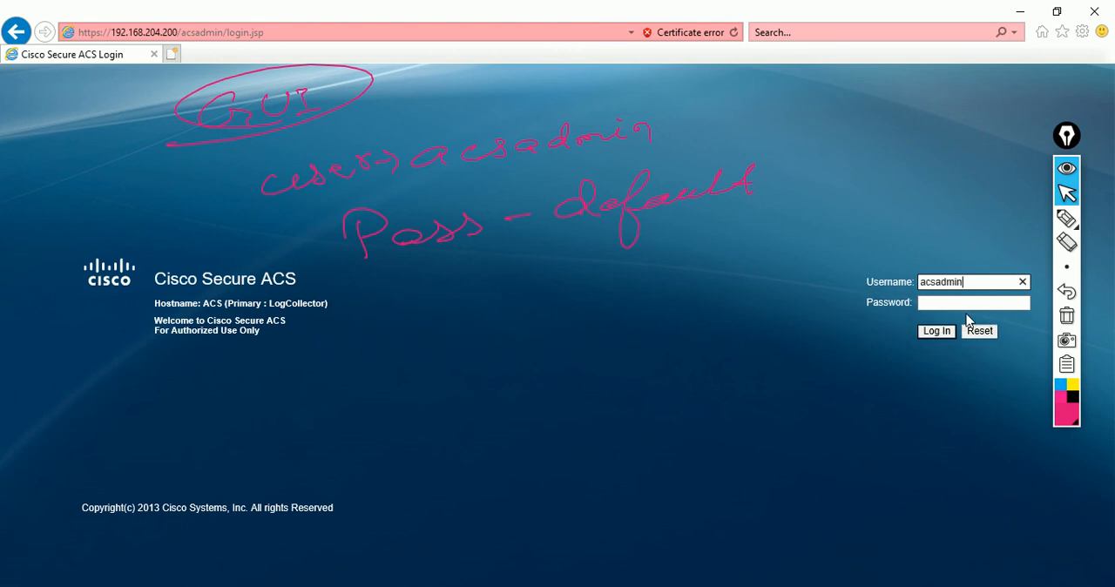
{"action": "left_click", "coordinate": [966, 301]}
{"action": "type", "text": "de"}
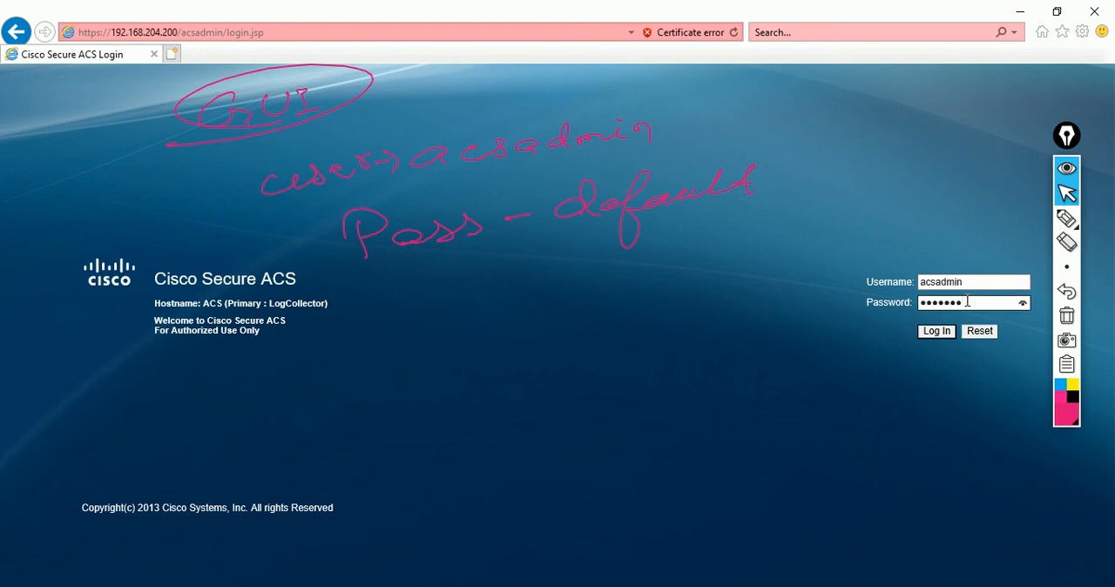
{"action": "key", "text": "Return"}
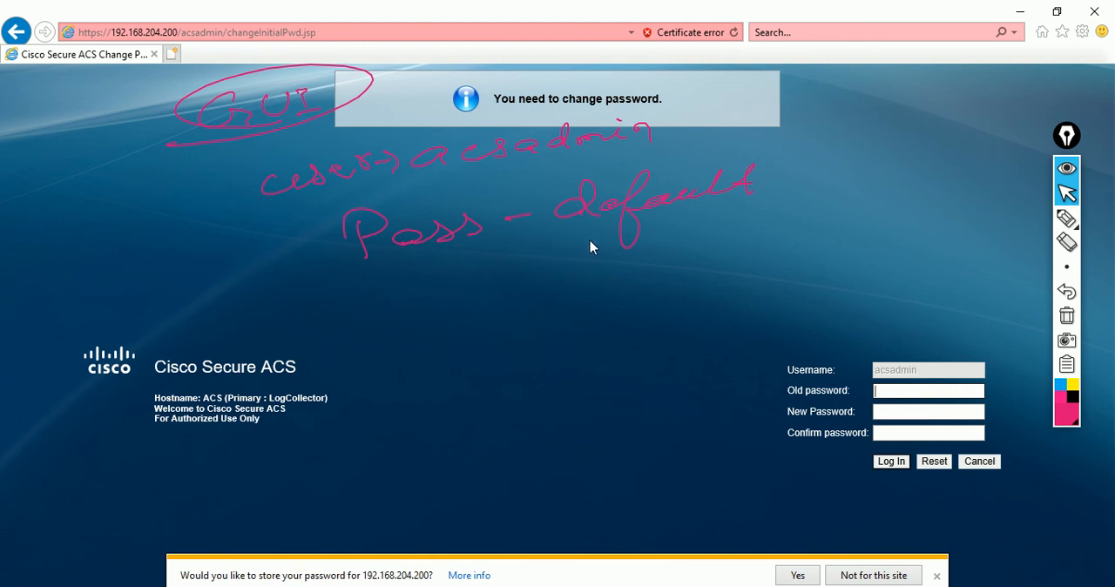
{"action": "left_click", "coordinate": [932, 575]}
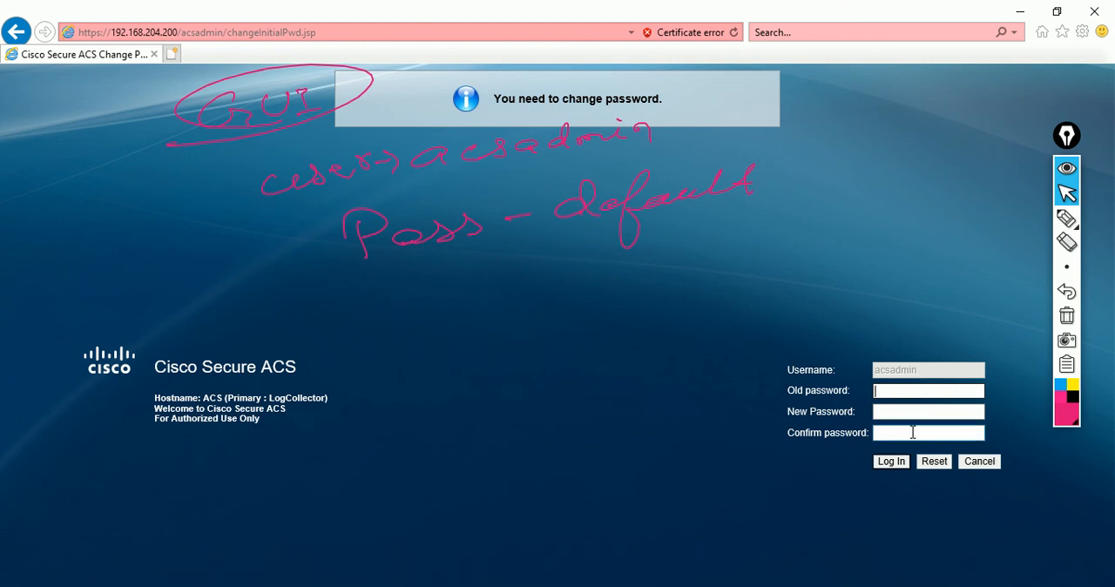
Step: Fill in the old password, the new password and its confirmation for the acsadmin account
{"action": "type", "text": "de"}
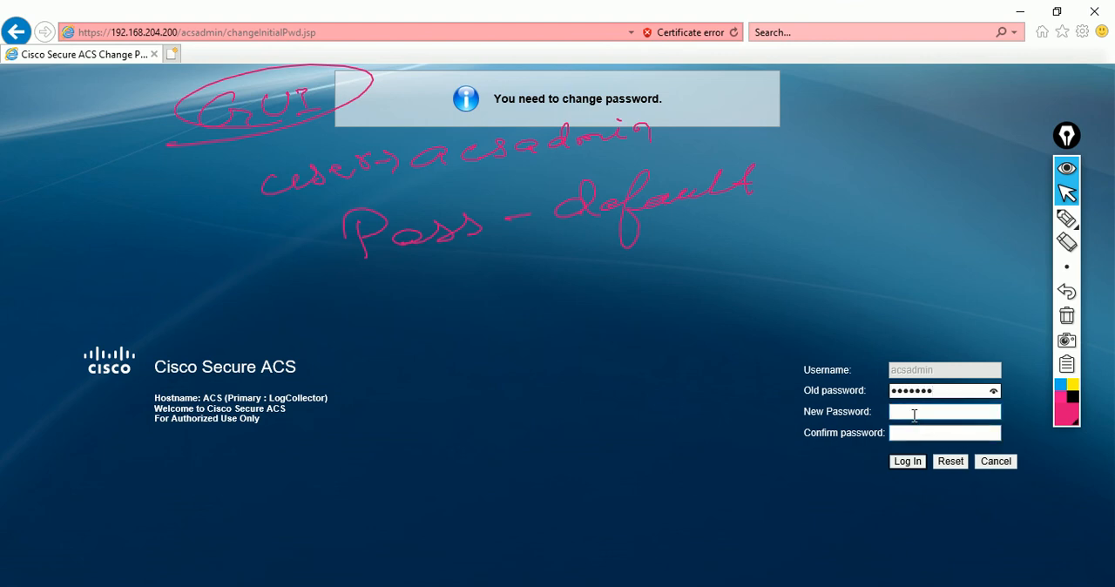
{"action": "left_click", "coordinate": [913, 414]}
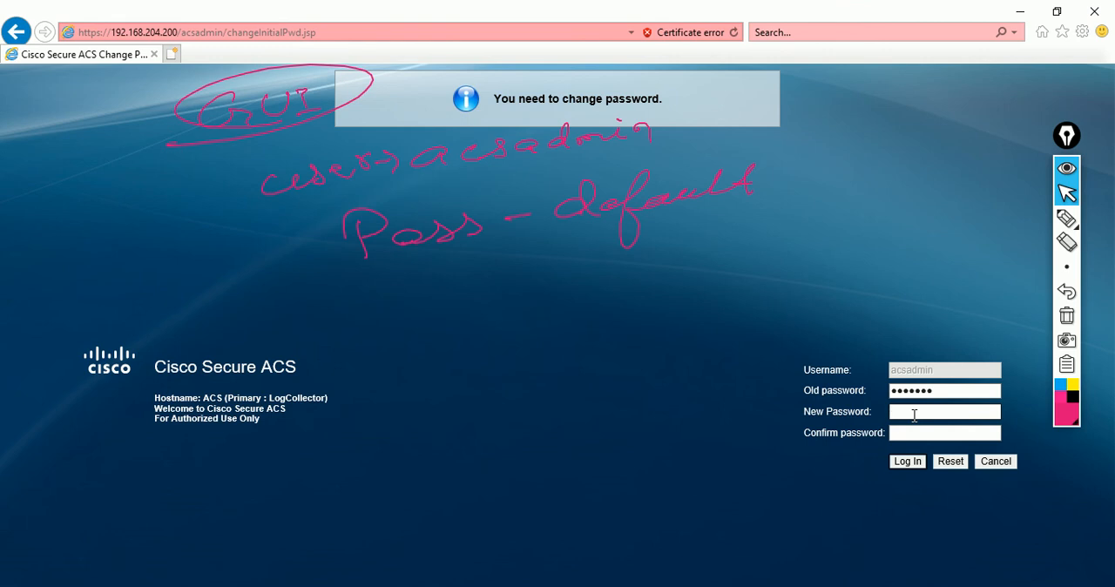
{"action": "key", "text": "Caps_Lock"}
{"action": "type", "text": "C"}
{"action": "left_click", "coordinate": [914, 432]}
{"action": "left_click", "coordinate": [914, 433]}
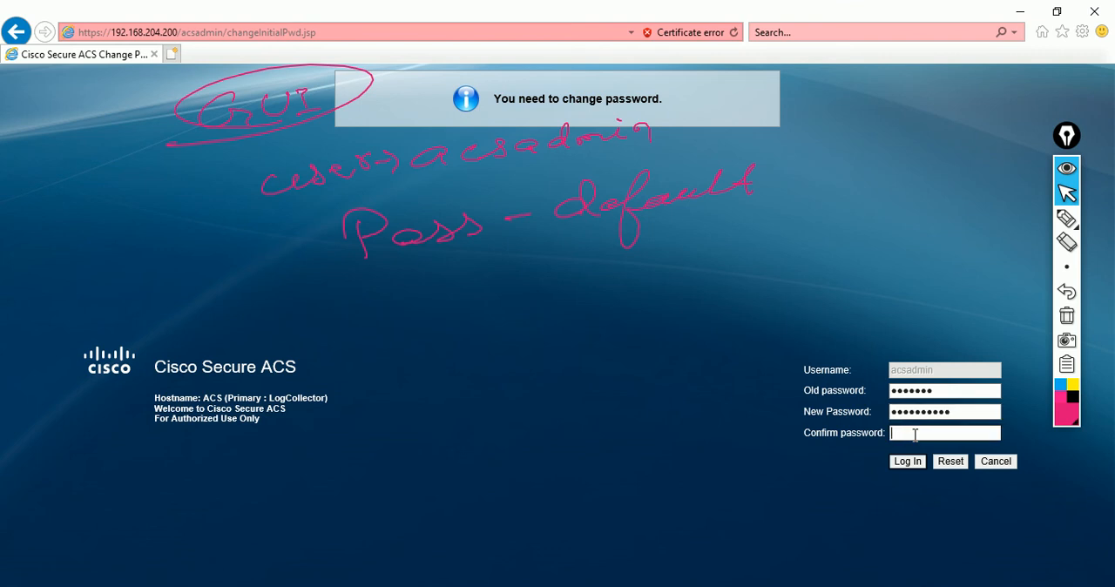
{"action": "type", "text": "D"}
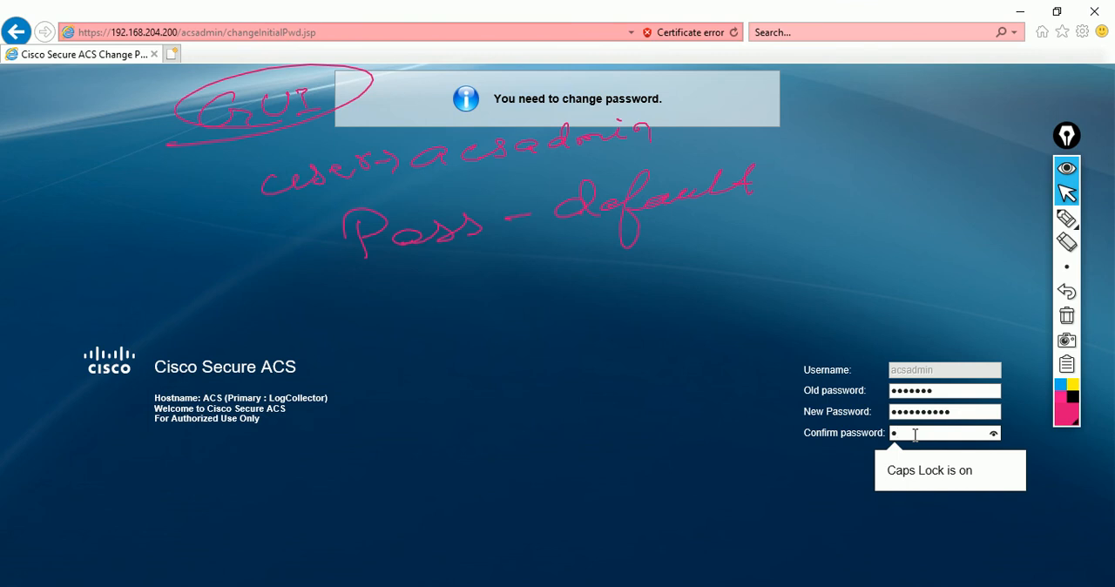
{"action": "type", "text": "e"}
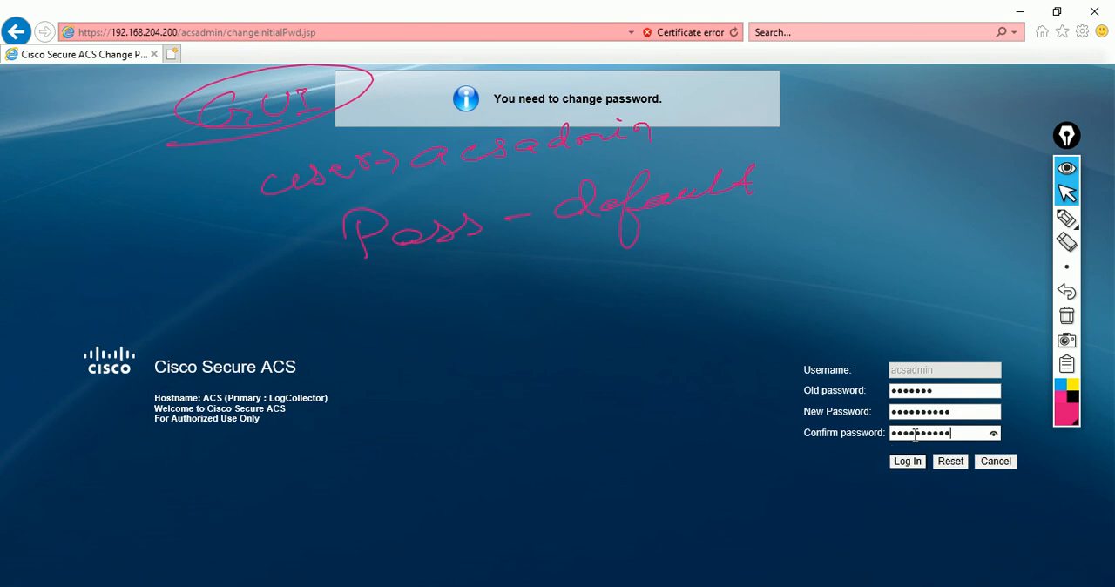
Step: Reveal the confirmation password to check it and submit the password change
{"action": "left_click", "coordinate": [993, 434]}
{"action": "left_click", "coordinate": [994, 435]}
{"action": "left_click", "coordinate": [994, 434]}
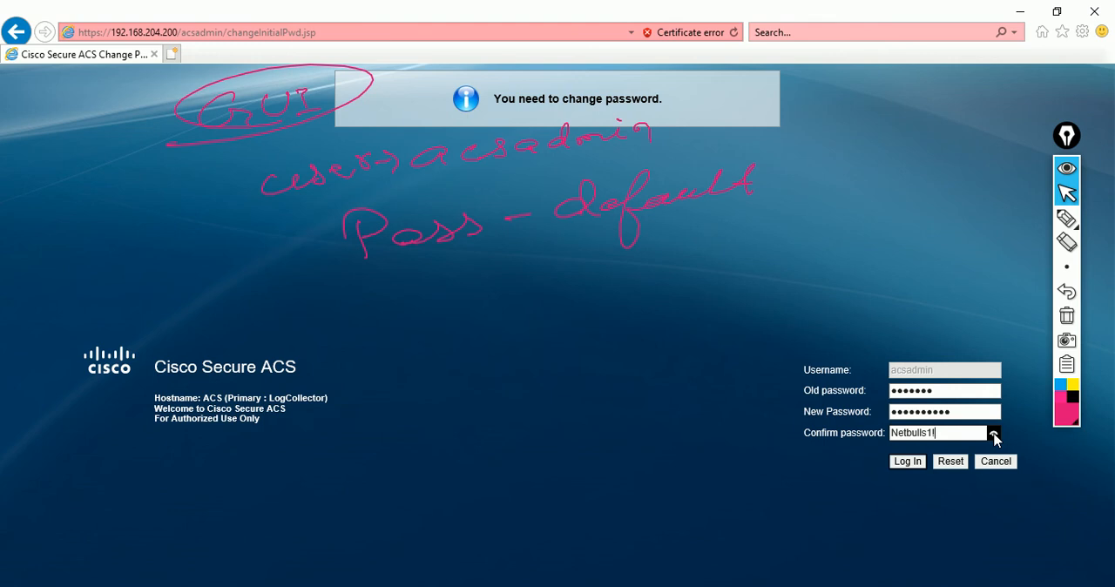
{"action": "left_click", "coordinate": [907, 461]}
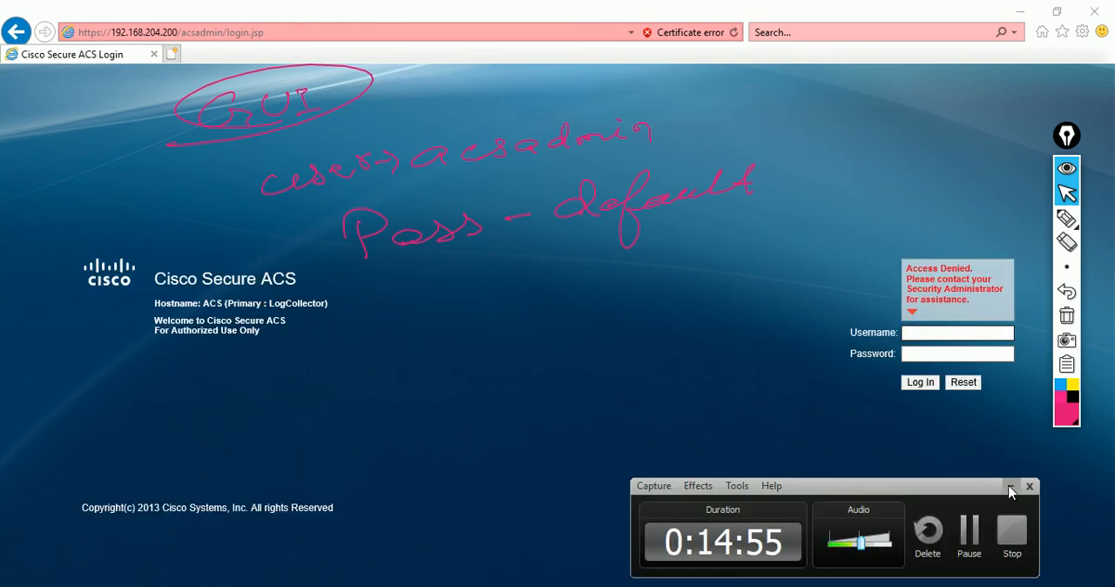
Step: Minimize the recorder window, log in as acsadmin with the account password and let the browser store it
{"action": "left_click", "coordinate": [1009, 487]}
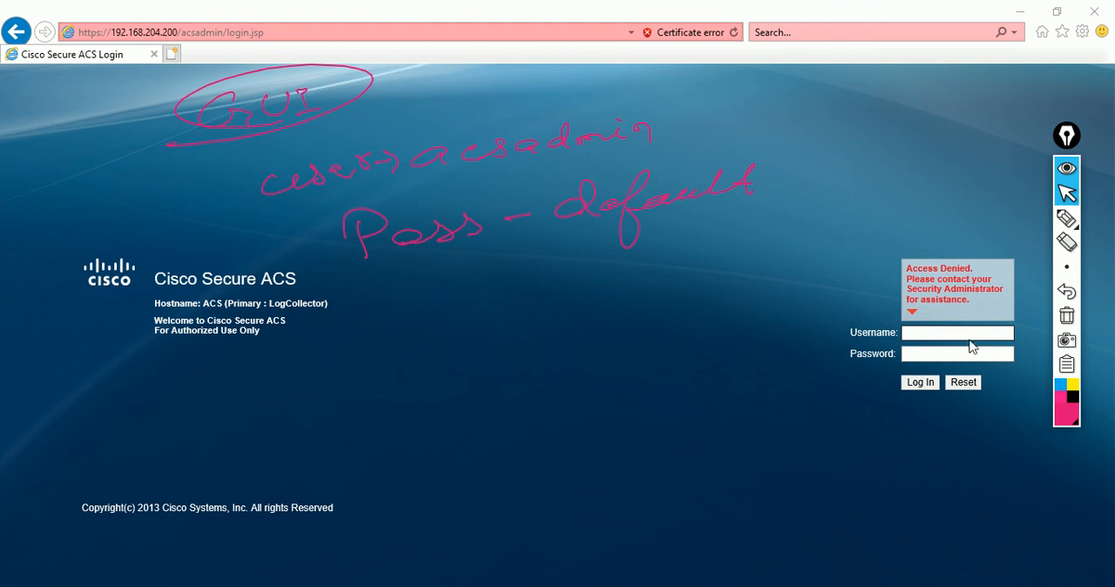
{"action": "left_click", "coordinate": [970, 335]}
{"action": "type", "text": "acsadmin"}
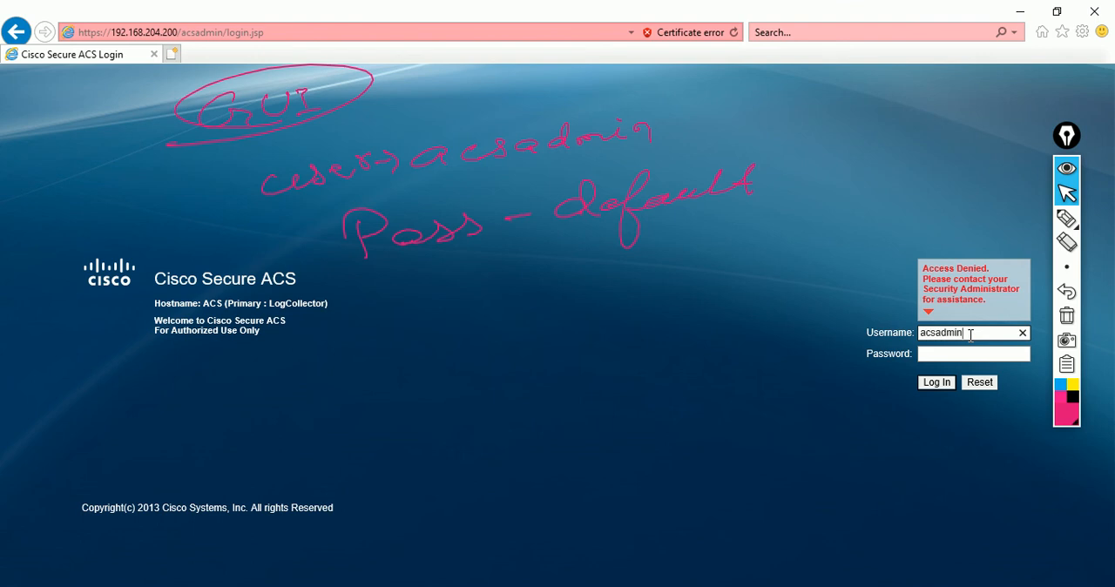
{"action": "left_click", "coordinate": [969, 353]}
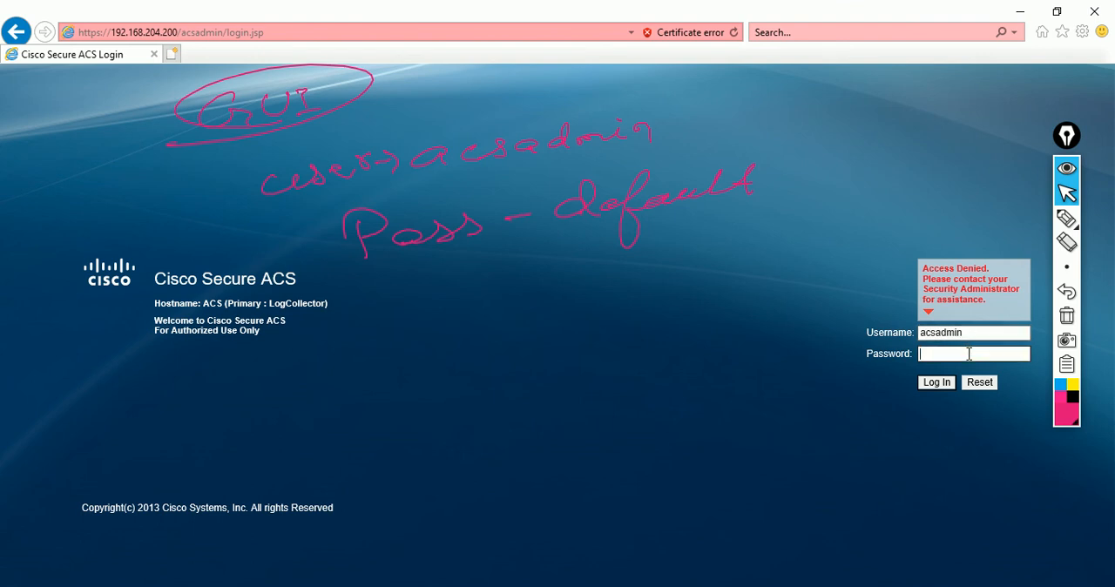
{"action": "key", "text": "Caps_Lock"}
{"action": "key", "text": "Caps_Lock"}
{"action": "key", "text": "Return"}
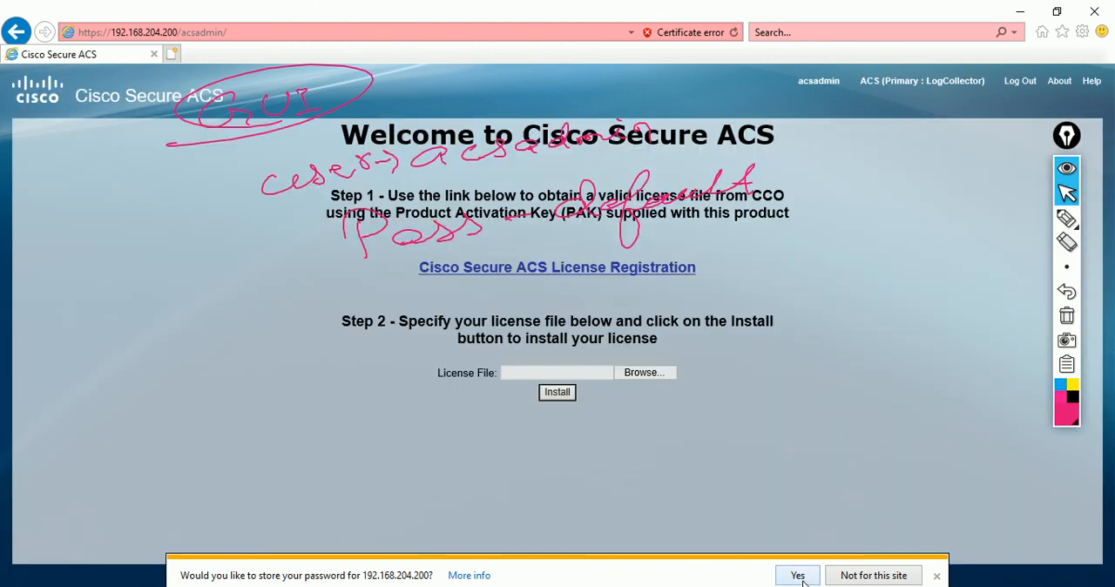
{"action": "left_click", "coordinate": [798, 576]}
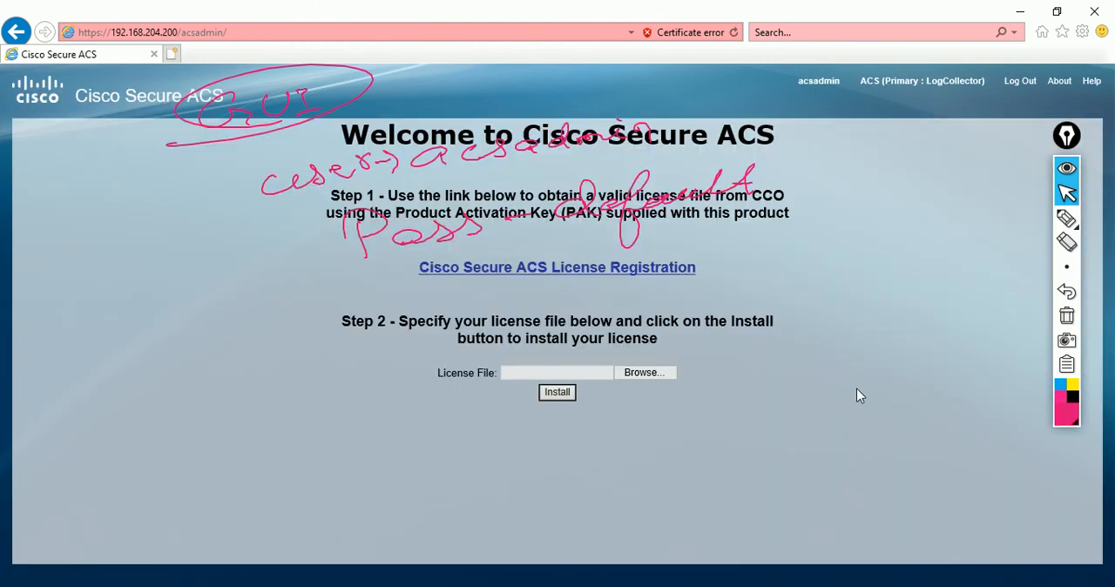
Step: Handwrite browser notes reading internet explorer, edge and mozilla over the license page with the annotation pen
{"action": "left_click", "coordinate": [1068, 219]}
{"action": "mouse_move", "coordinate": [493, 484]}
{"action": "left_mouse_down"}
{"action": "mouse_move", "coordinate": [523, 465]}
{"action": "mouse_move", "coordinate": [567, 473]}
{"action": "mouse_move", "coordinate": [627, 456]}
{"action": "mouse_move", "coordinate": [699, 461]}
{"action": "mouse_move", "coordinate": [826, 424]}
{"action": "left_mouse_up"}
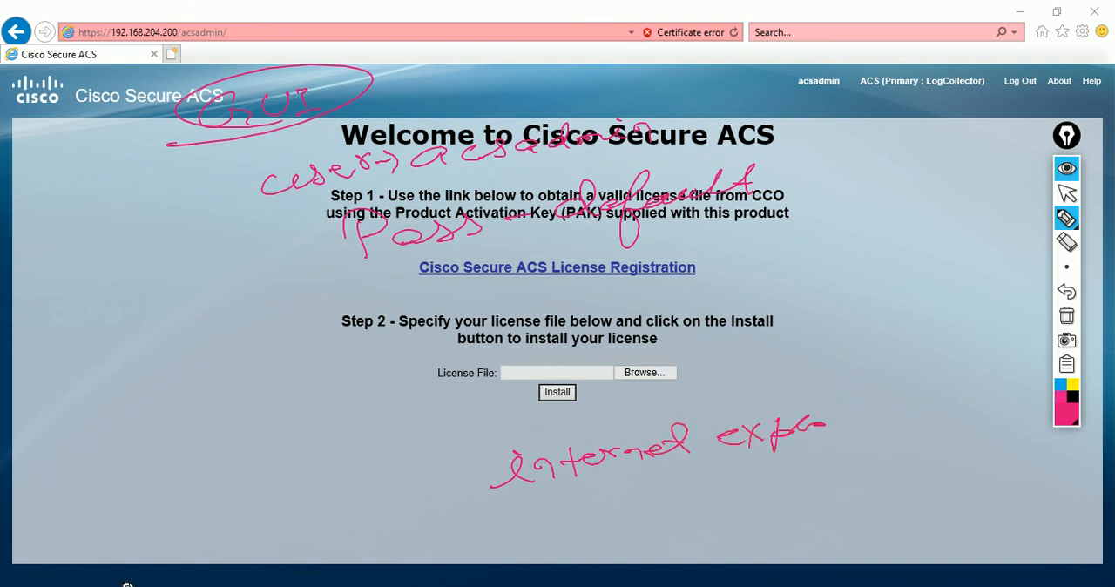
{"action": "mouse_move", "coordinate": [131, 573]}
{"action": "left_mouse_down"}
{"action": "mouse_move", "coordinate": [259, 487]}
{"action": "mouse_move", "coordinate": [387, 440]}
{"action": "left_mouse_up"}
{"action": "left_click_drag", "start_coordinate": [410, 403], "coordinate": [409, 398]}
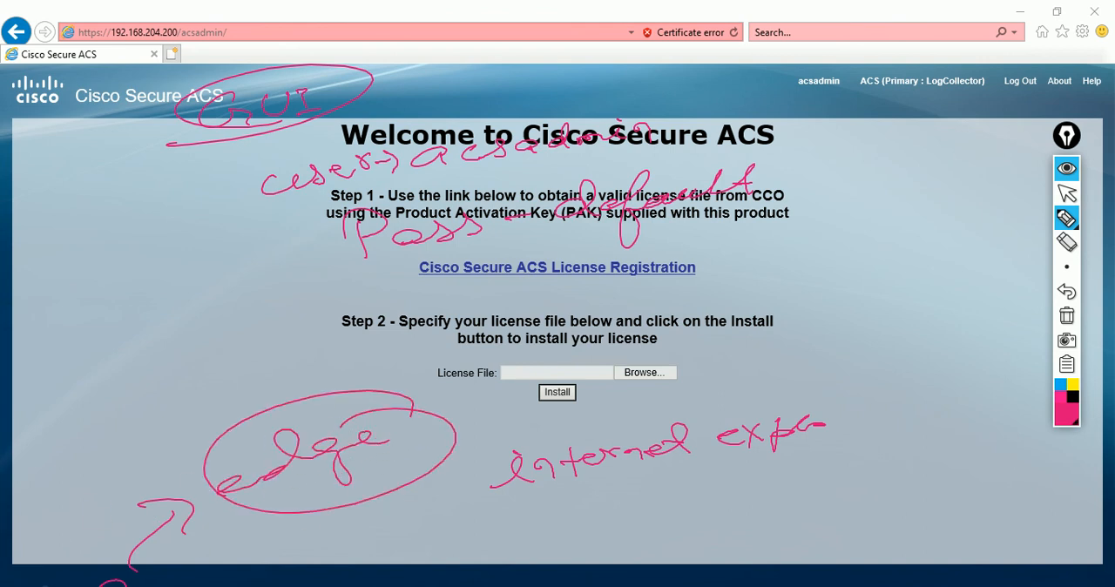
{"action": "left_click_drag", "start_coordinate": [202, 560], "coordinate": [165, 586]}
{"action": "mouse_move", "coordinate": [765, 296]}
{"action": "left_mouse_down"}
{"action": "mouse_move", "coordinate": [812, 274]}
{"action": "mouse_move", "coordinate": [830, 289]}
{"action": "left_mouse_up"}
{"action": "mouse_move", "coordinate": [821, 347]}
{"action": "left_mouse_down"}
{"action": "mouse_move", "coordinate": [933, 359]}
{"action": "mouse_move", "coordinate": [949, 346]}
{"action": "mouse_move", "coordinate": [1009, 347]}
{"action": "left_mouse_up"}
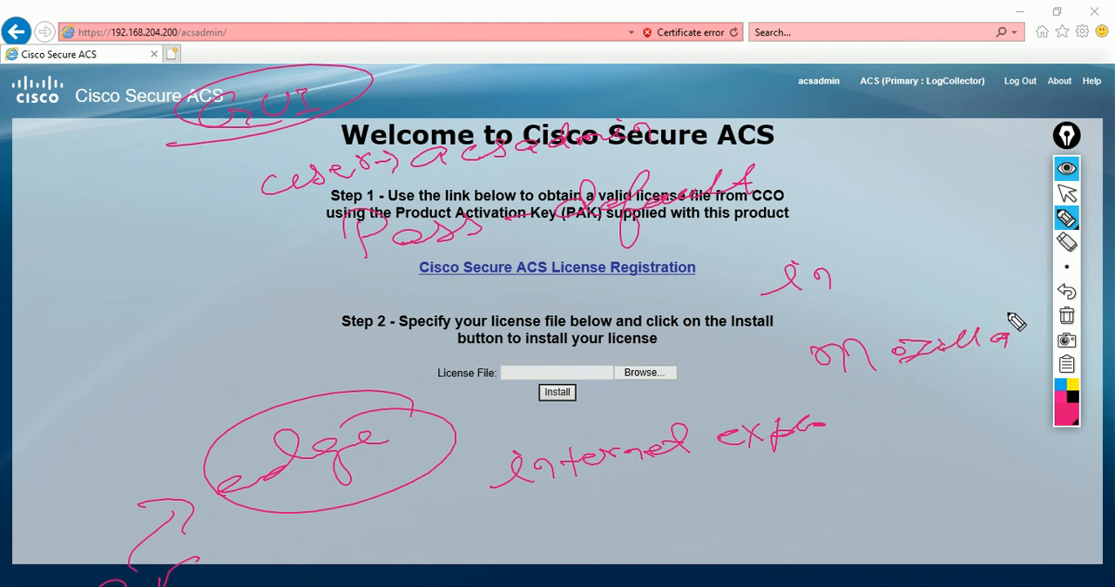
Step: Clear all on-screen annotations and return to the normal pointer
{"action": "left_click", "coordinate": [1066, 315]}
{"action": "left_click", "coordinate": [1069, 193]}
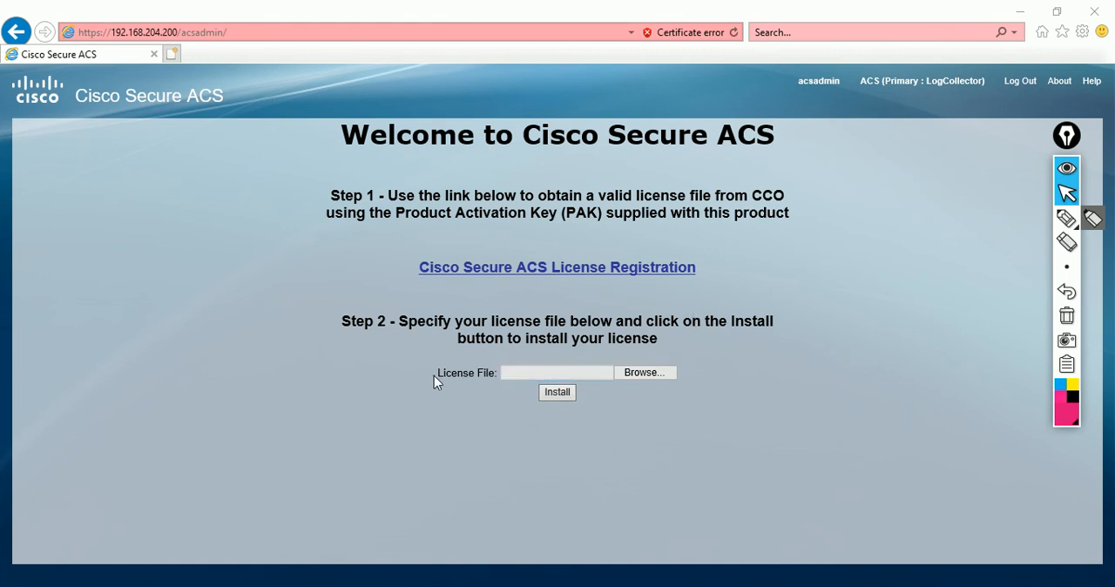
Step: Choose ACSFEAT201402271607082040.lic from the CISCO ACS folder as the license file and install it
{"action": "left_click_drag", "start_coordinate": [435, 376], "coordinate": [487, 375]}
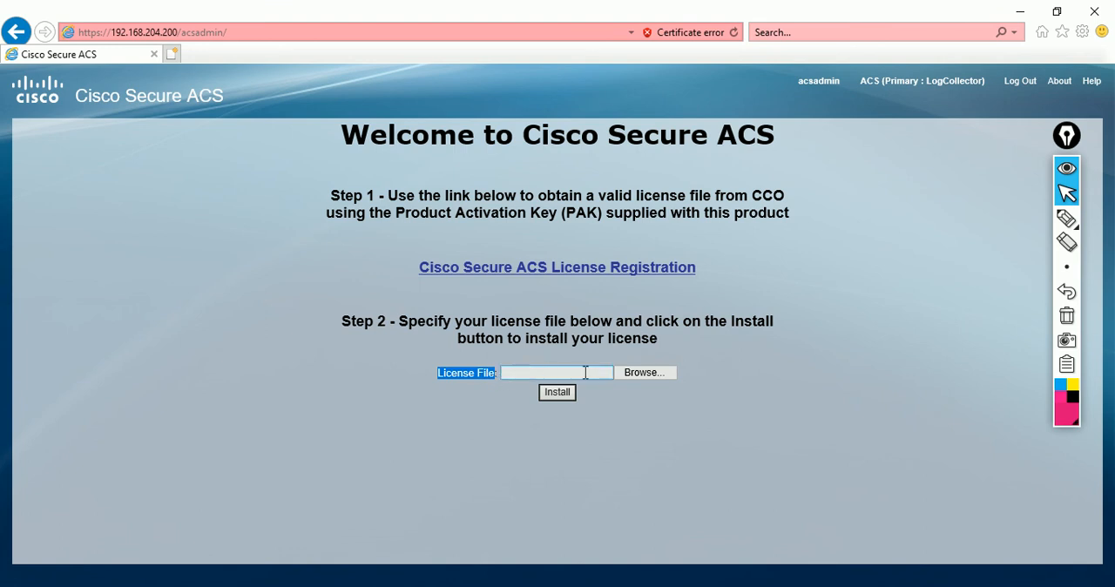
{"action": "left_click", "coordinate": [640, 376]}
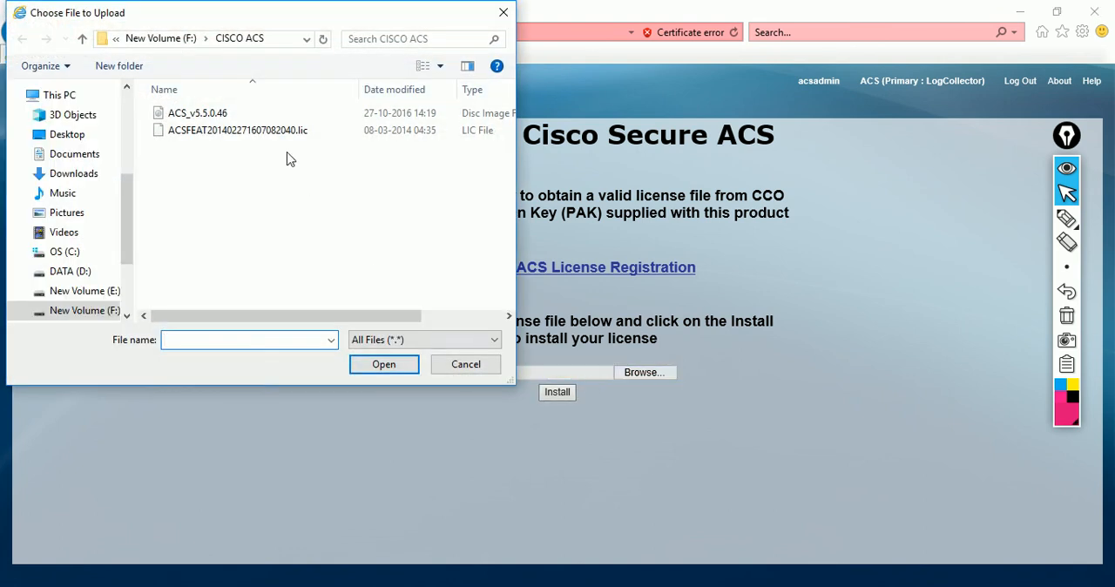
{"action": "left_click", "coordinate": [295, 131]}
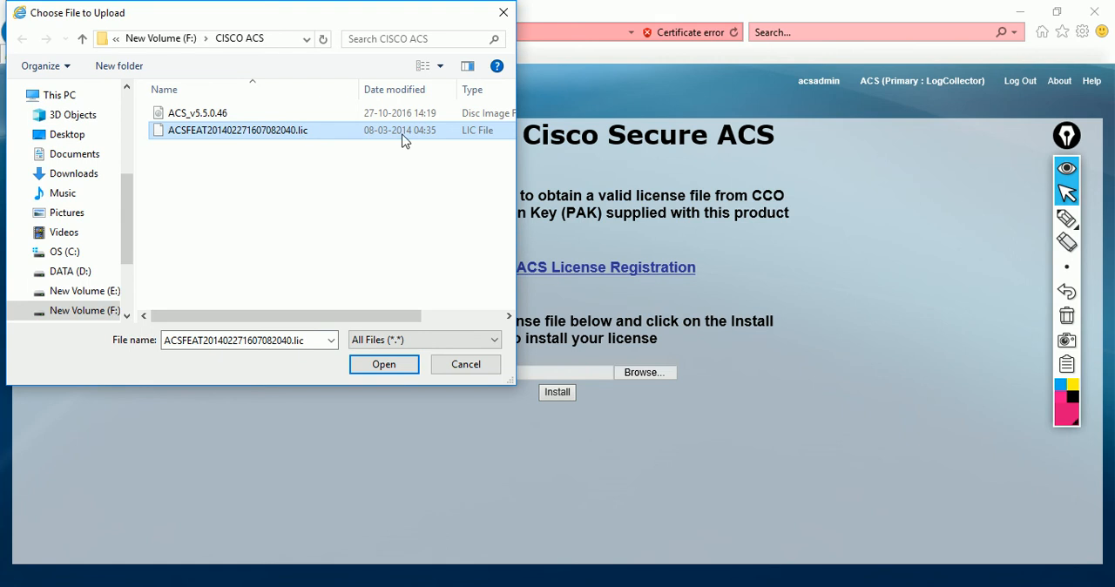
{"action": "left_click", "coordinate": [383, 364]}
{"action": "left_click", "coordinate": [558, 393]}
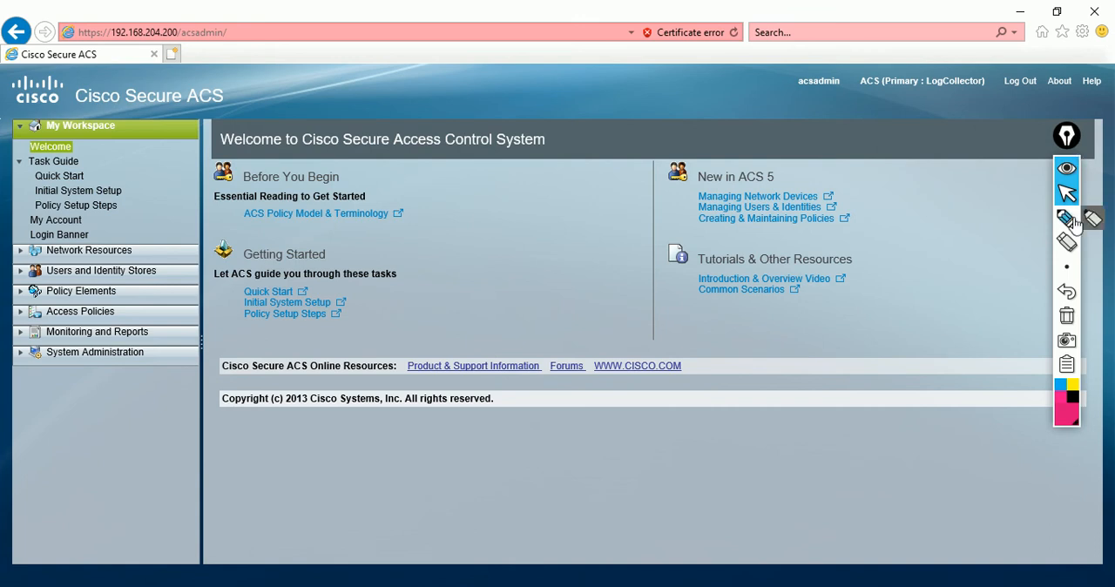
Step: Draw a freehand annotation on the ACS welcome page, erase it and return to the normal pointer
{"action": "left_click", "coordinate": [1074, 221]}
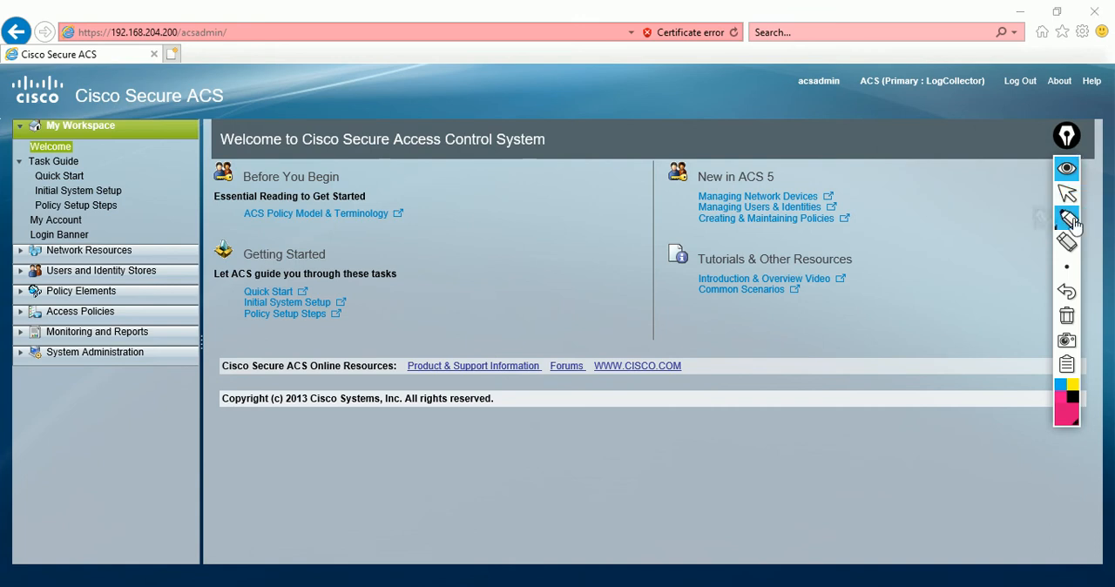
{"action": "mouse_move", "coordinate": [547, 219]}
{"action": "left_mouse_down"}
{"action": "mouse_move", "coordinate": [562, 240]}
{"action": "mouse_move", "coordinate": [653, 219]}
{"action": "mouse_move", "coordinate": [533, 219]}
{"action": "mouse_move", "coordinate": [677, 195]}
{"action": "left_mouse_up"}
{"action": "left_click", "coordinate": [1066, 315]}
{"action": "left_click", "coordinate": [1067, 193]}
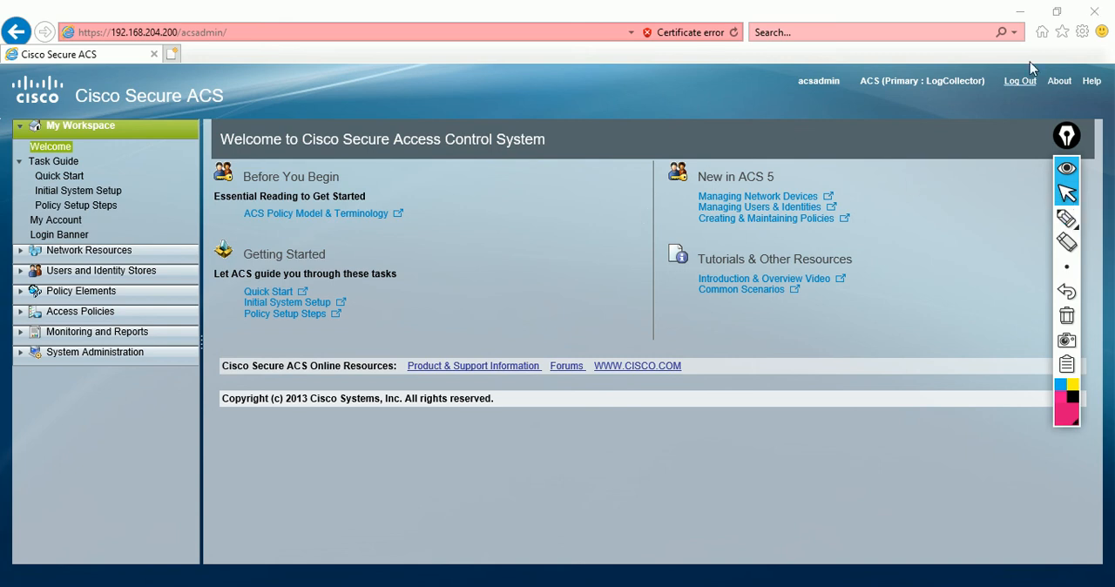
{"action": "left_click_drag", "start_coordinate": [957, 189], "coordinate": [960, 138]}
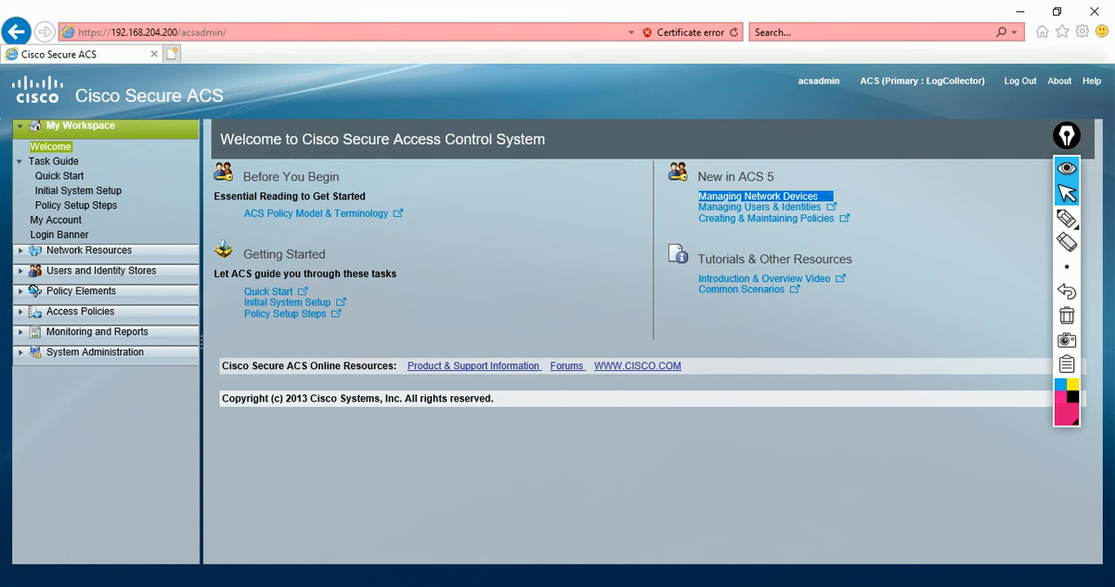
Step: Minimize the recorder and the browser to return to VMware Workstation
{"action": "mouse_move", "coordinate": [420, 586]}
{"action": "left_click", "coordinate": [418, 586]}
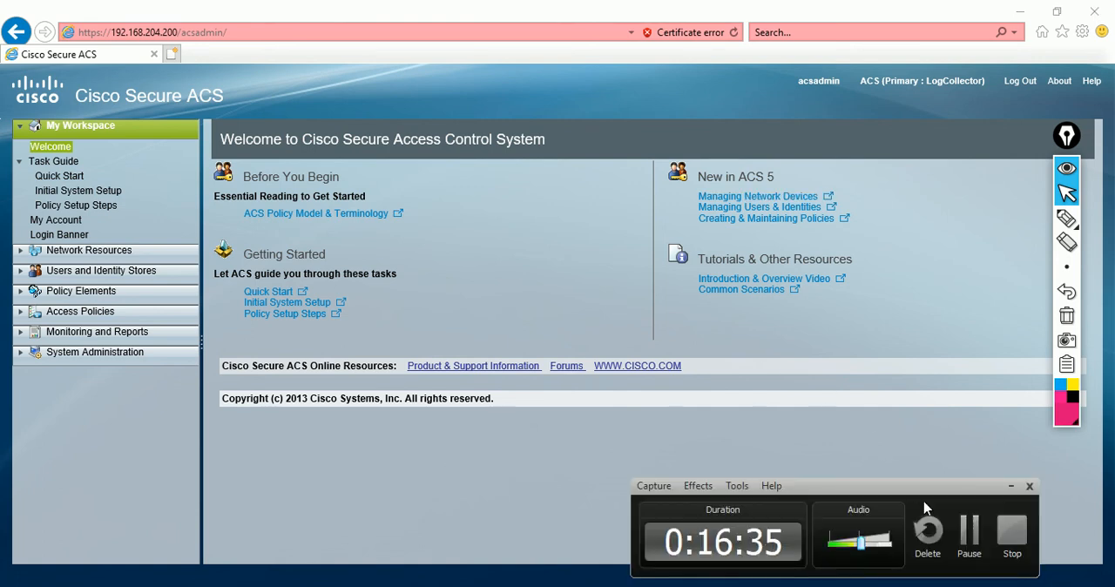
{"action": "left_click", "coordinate": [1010, 485]}
{"action": "left_click", "coordinate": [1019, 12]}
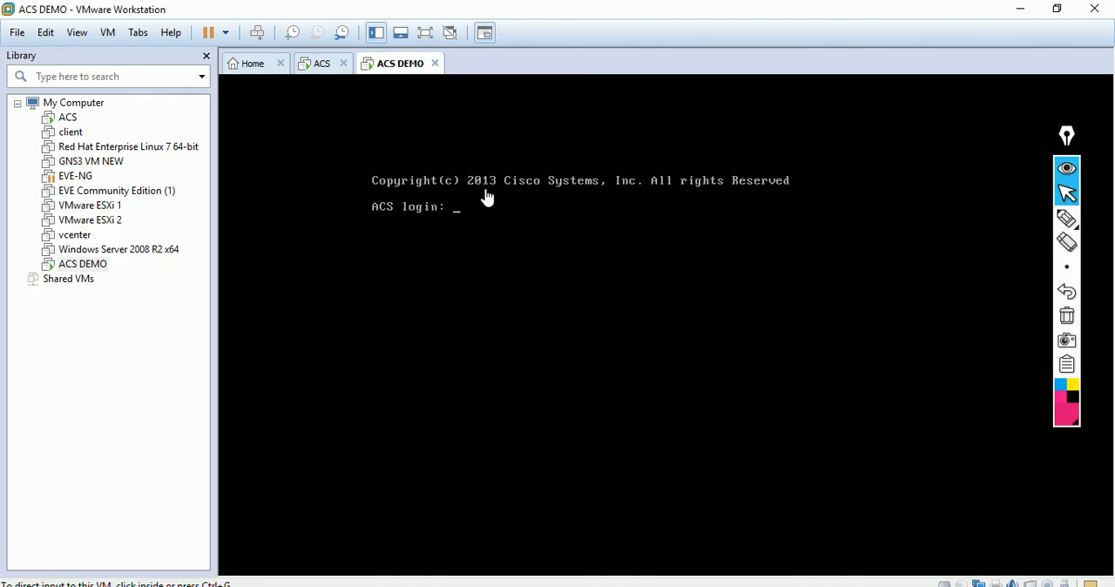
Step: Open the console of the ACS virtual machine and postpone the VMware Tools update reminder
{"action": "left_click", "coordinate": [323, 70]}
{"action": "left_click", "coordinate": [662, 291]}
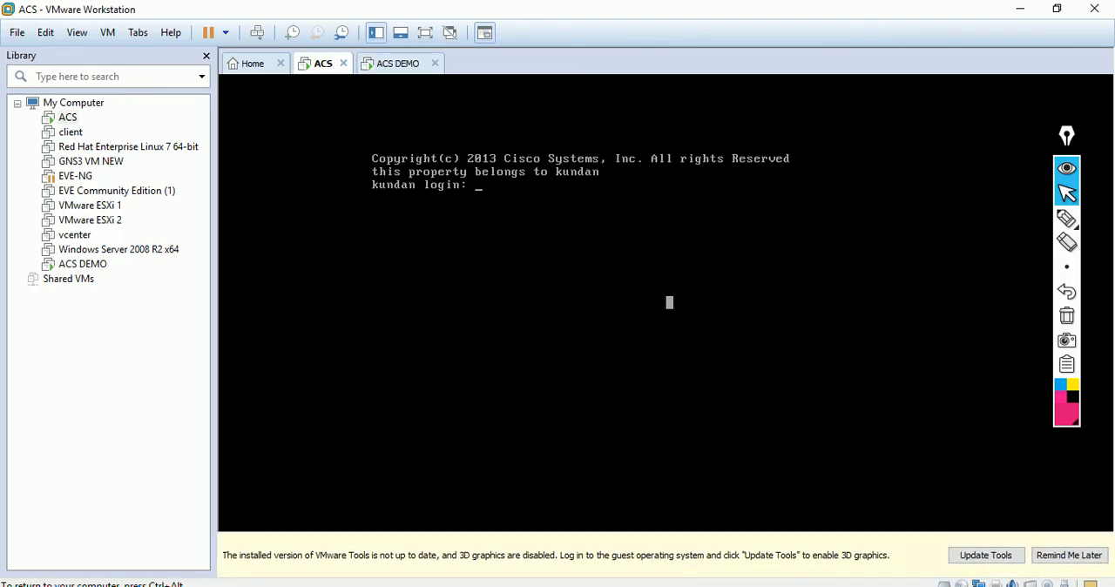
{"action": "key", "text": "ctrl+alt"}
{"action": "left_click", "coordinate": [1042, 563]}
{"action": "left_click", "coordinate": [792, 378]}
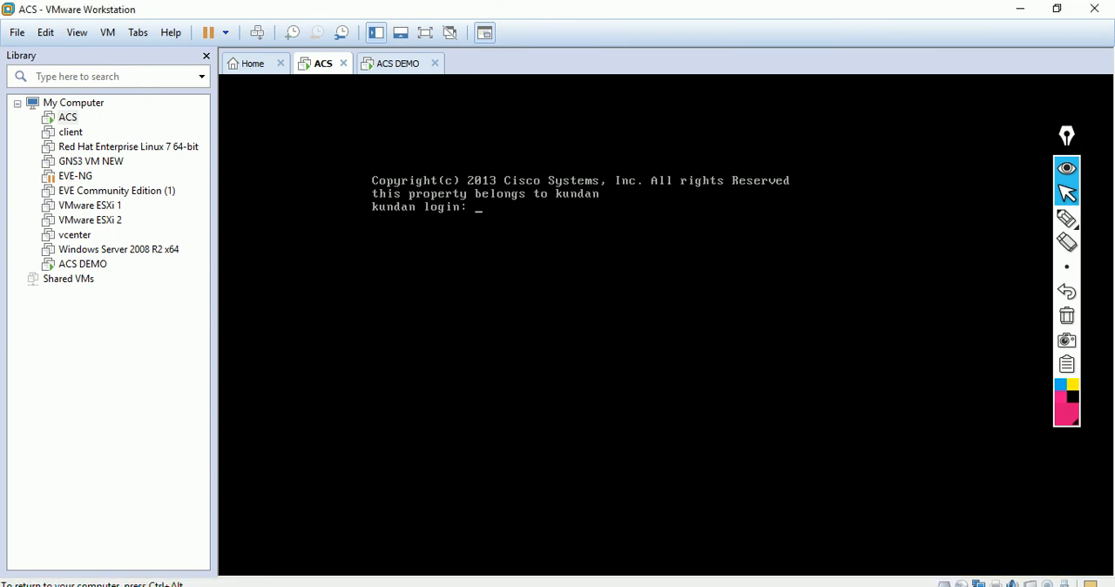
Step: Log in to the ACS virtual machine's console as kk with the account password
{"action": "type", "text": "kk"}
{"action": "key", "text": "Return"}
{"action": "key", "text": "Return"}
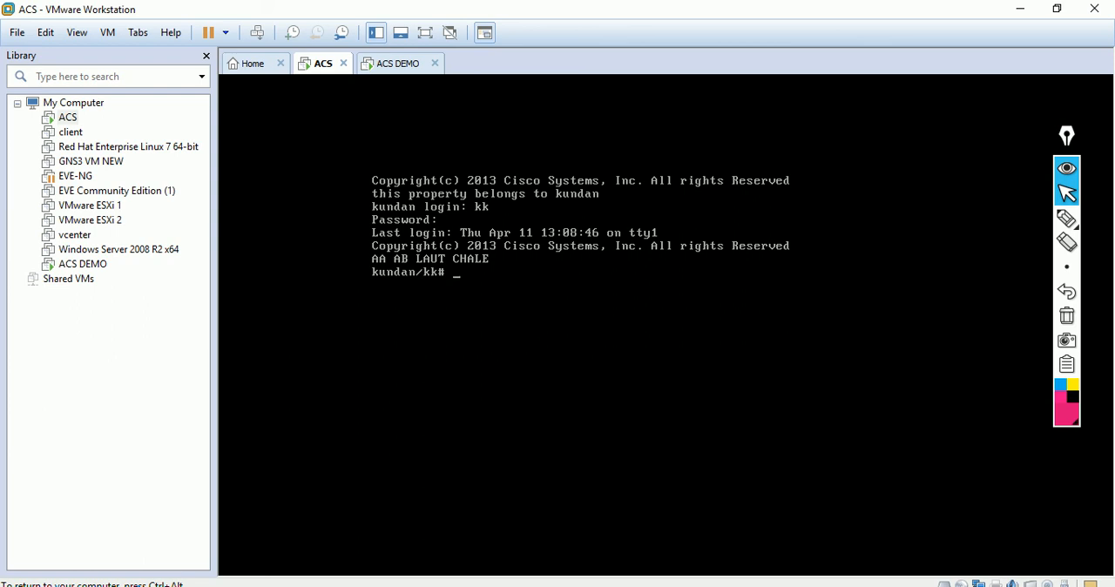
Step: Check the ACS application state with the command show application status acs
{"action": "type", "text": "show app"}
{"action": "key", "text": "Tab"}
{"action": "type", "text": "sra"}
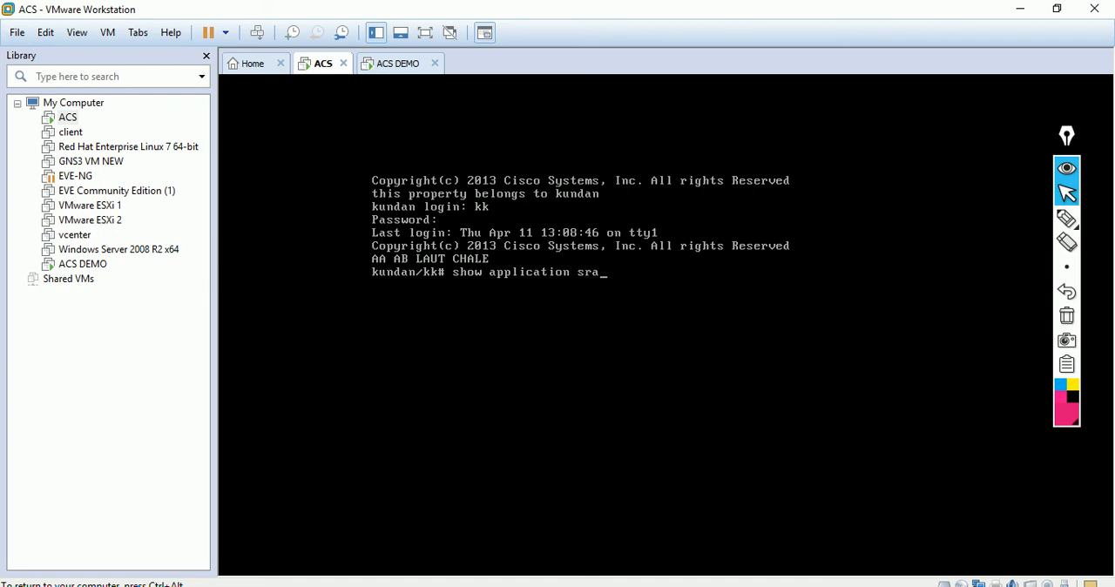
{"action": "key", "text": "BackSpace"}
{"action": "key", "text": "BackSpace"}
{"action": "key", "text": "Tab"}
{"action": "type", "text": "acs"}
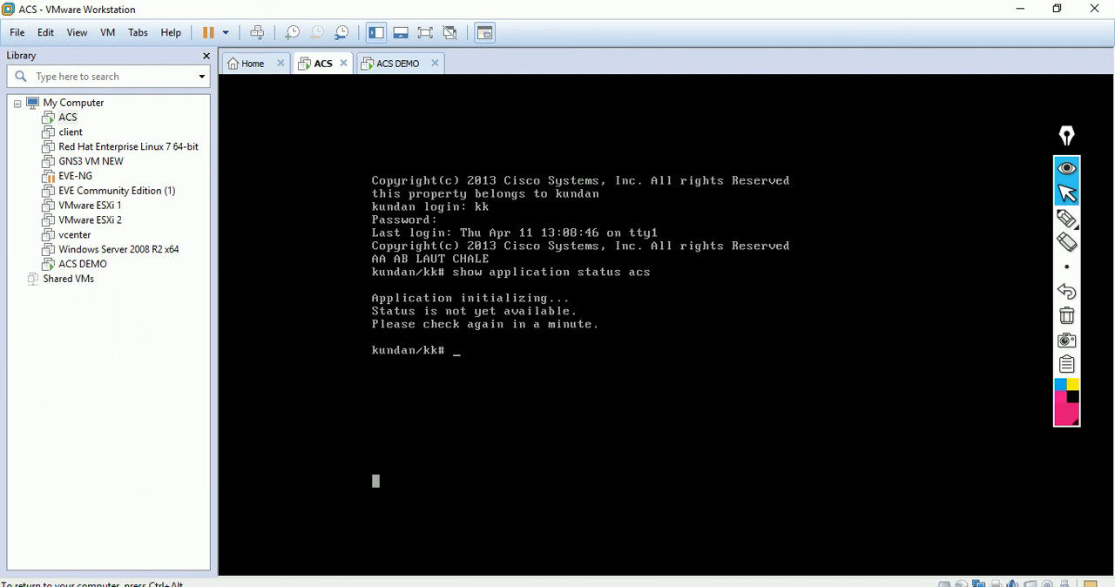
Step: Display the device configuration with show running-config and quit the paged listing
{"action": "double_click", "coordinate": [750, 168]}
{"action": "left_click", "coordinate": [956, 481]}
{"action": "type", "text": "show running-config"}
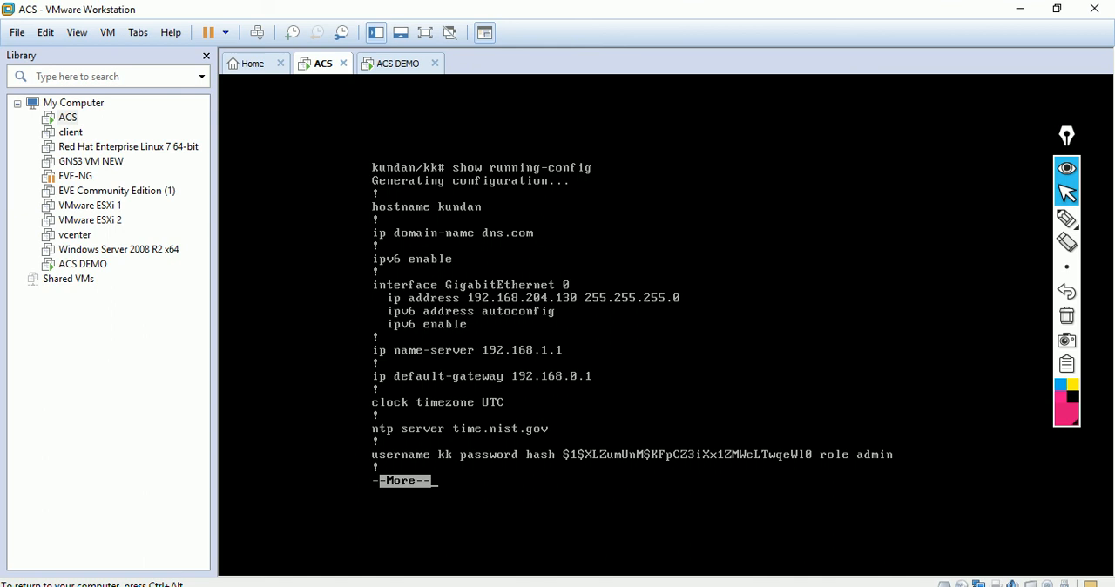
{"action": "key", "text": "q"}
Step: Enter configuration mode with conf t, open interface gigabitEthernet 0 and exit the interface context
{"action": "type", "text": "conf t"}
{"action": "key", "text": "Return"}
{"action": "type", "text": "interface gi"}
{"action": "key", "text": "Tab"}
{"action": "type", "text": "0"}
{"action": "key", "text": "Return"}
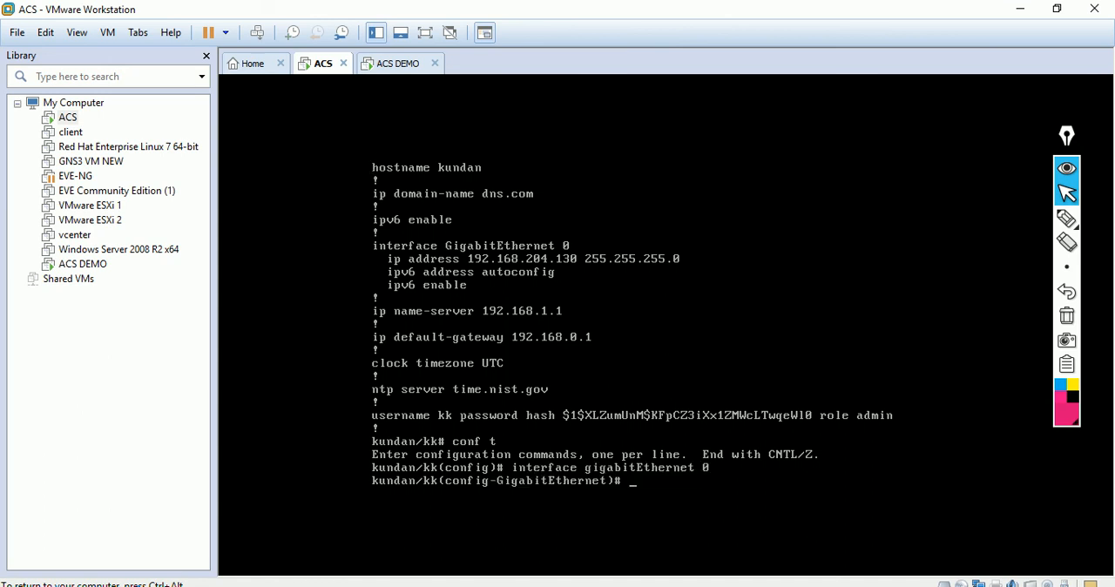
{"action": "type", "text": "exi"}
{"action": "key", "text": "Return"}
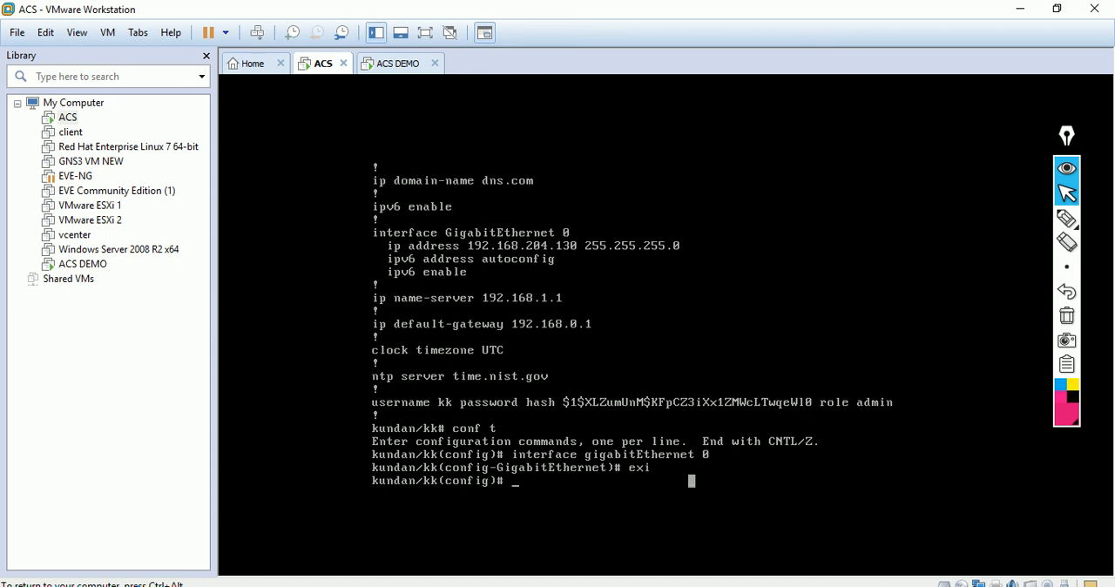
Step: Power off the ACS virtual machine and close it, leaving ACS DEMO open
{"action": "key", "text": "ctrl+alt"}
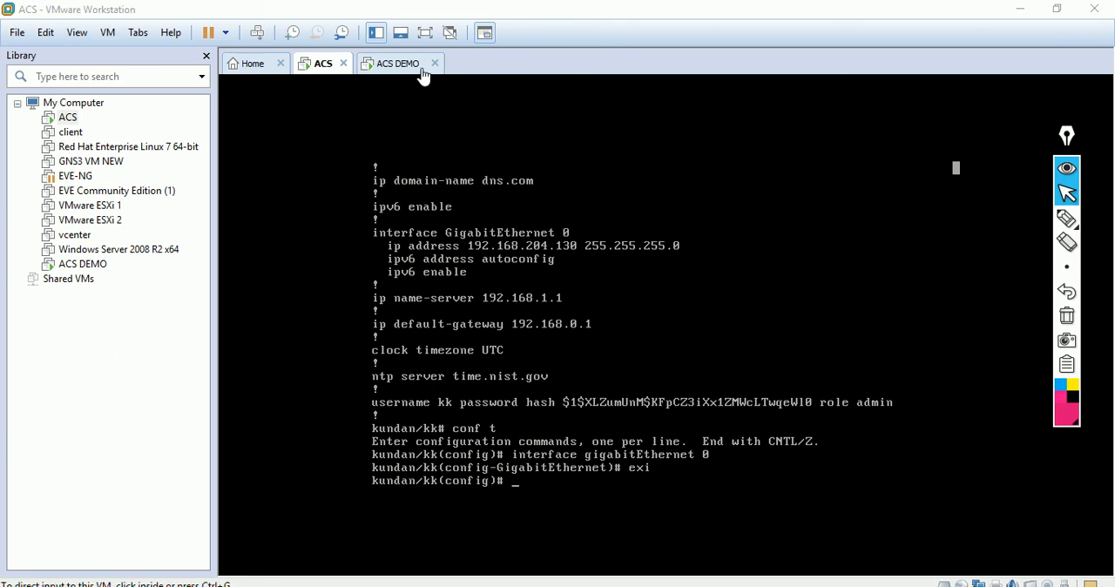
{"action": "left_click", "coordinate": [430, 73]}
{"action": "left_click", "coordinate": [324, 68]}
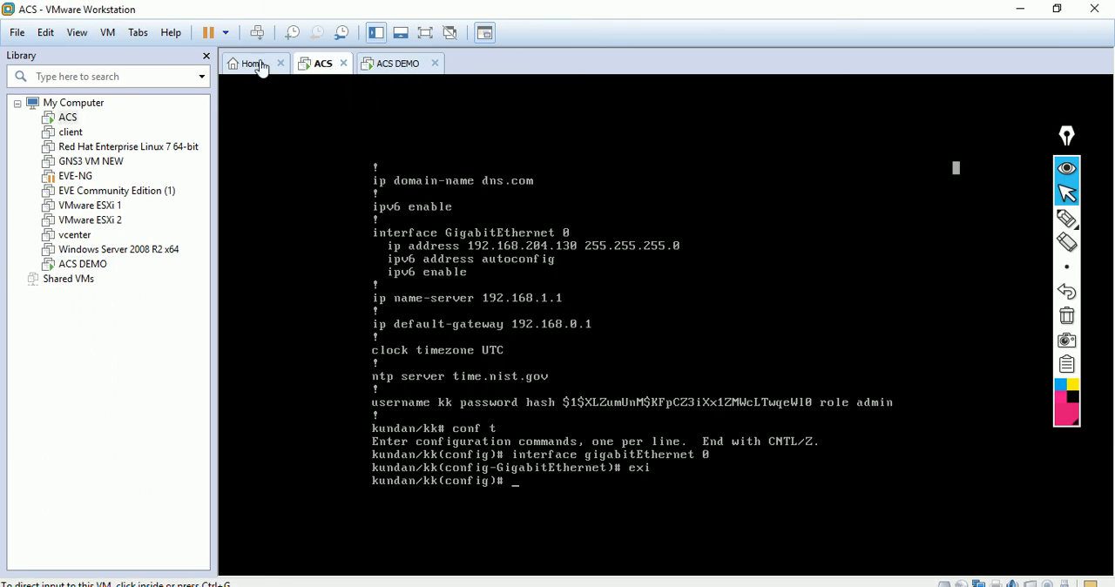
{"action": "left_click", "coordinate": [225, 32]}
{"action": "left_click", "coordinate": [171, 149]}
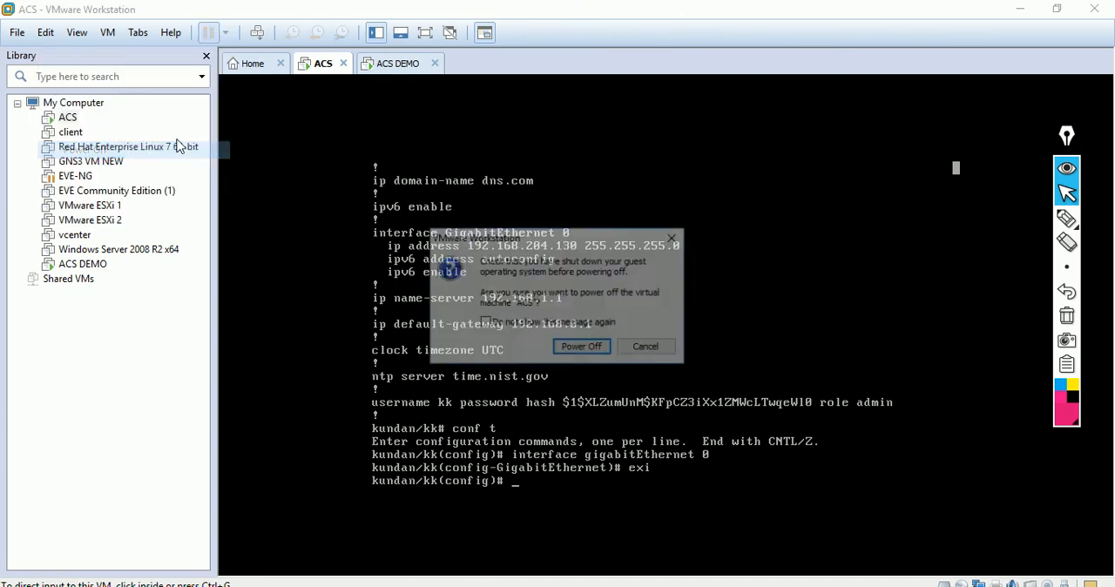
{"action": "left_click", "coordinate": [580, 344]}
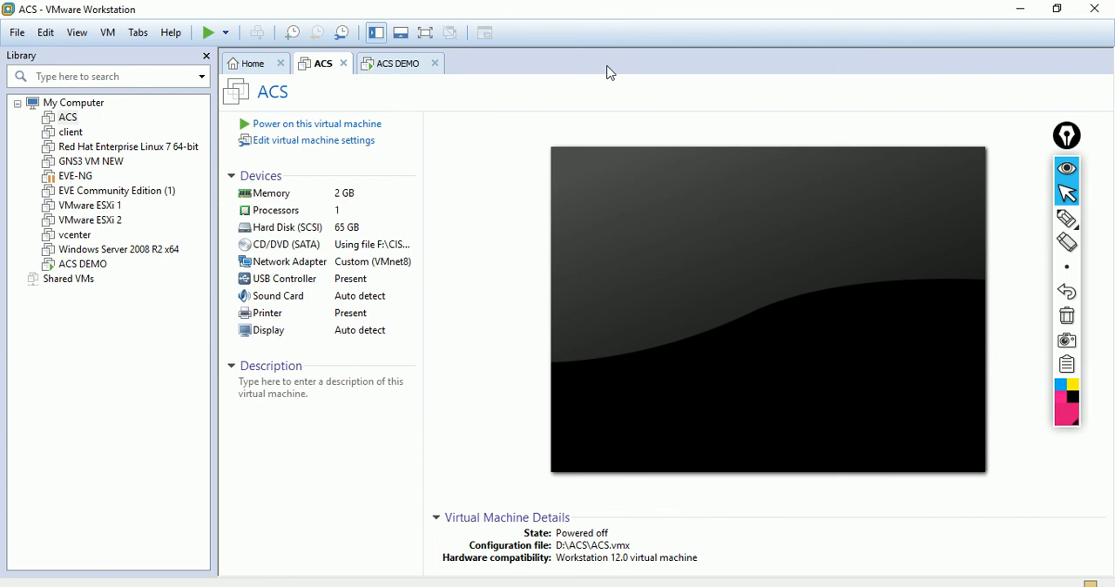
{"action": "left_click", "coordinate": [344, 63]}
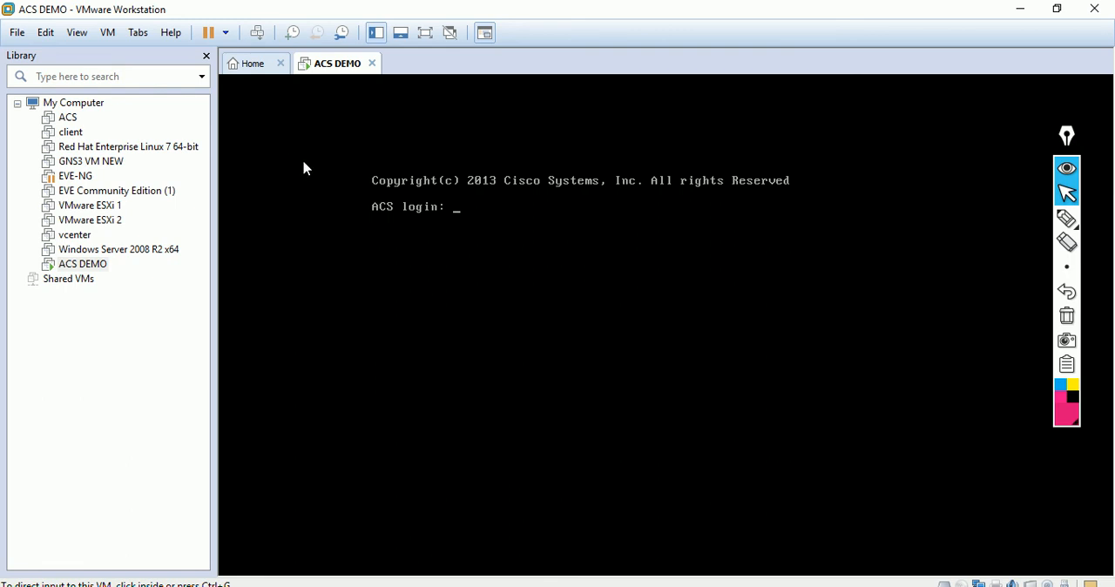
{"action": "left_click", "coordinate": [558, 465]}
{"action": "left_click", "coordinate": [490, 585]}
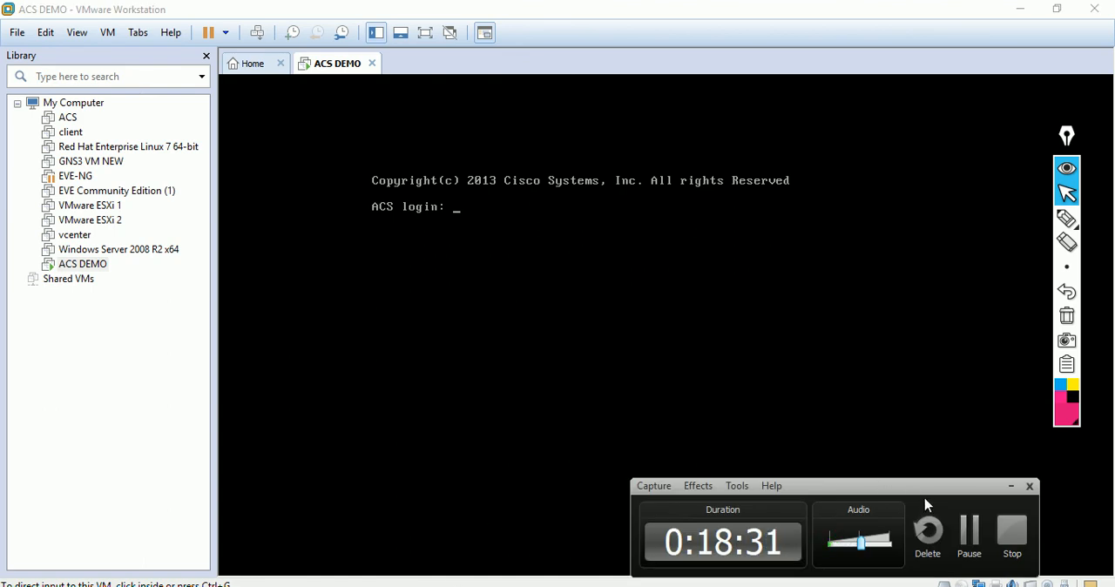